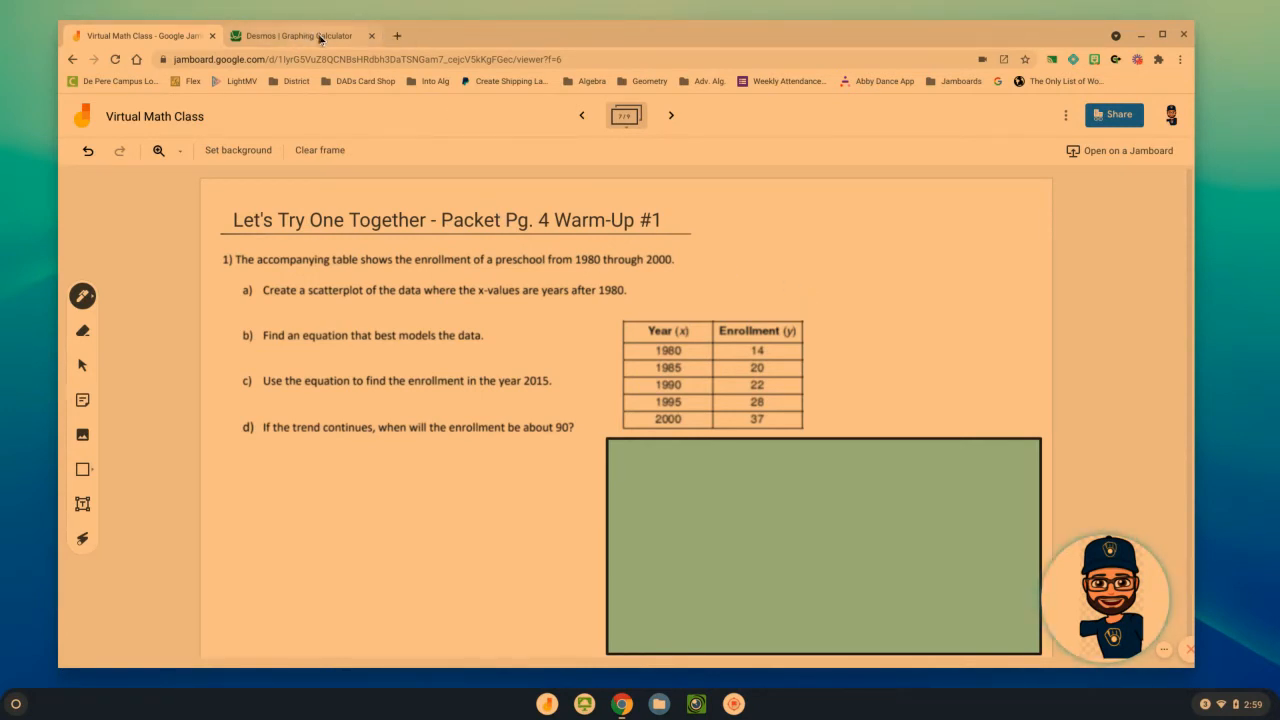
Switch to the Desmos graphing calculator and replace the existing empty table with a new one
left_click(320, 38)
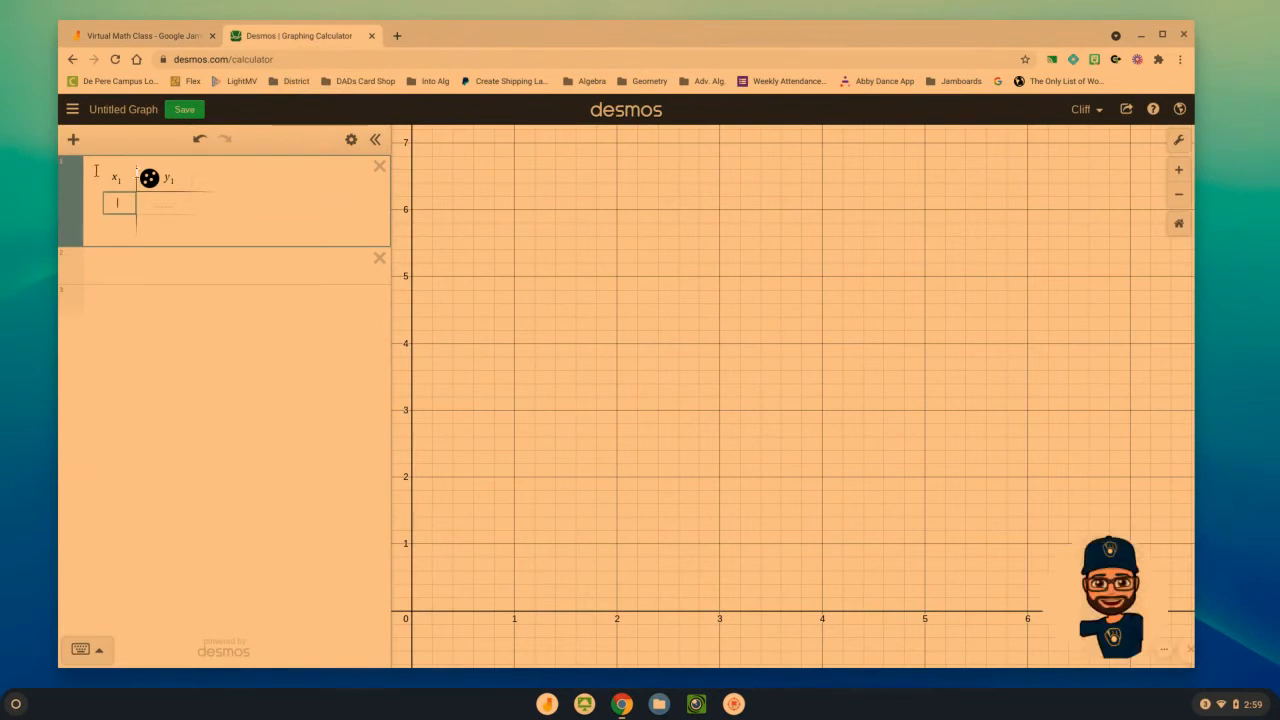
left_click(379, 166)
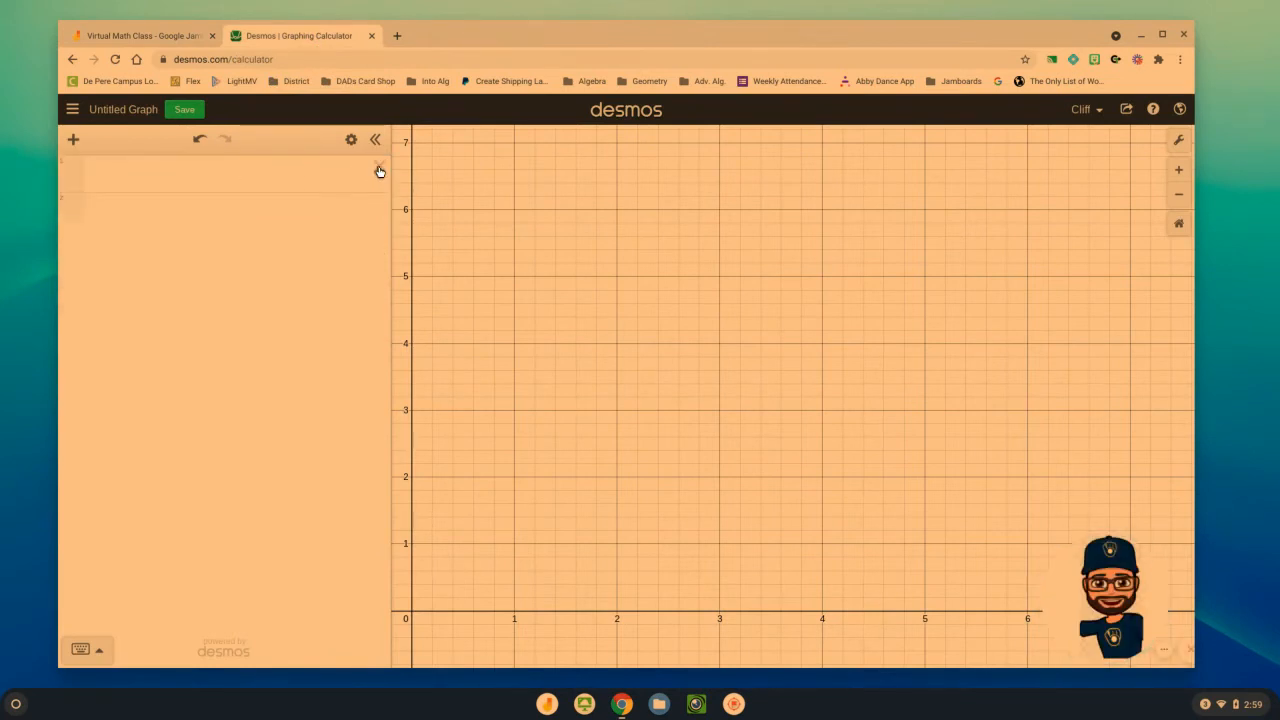
left_click(177, 176)
left_click(73, 140)
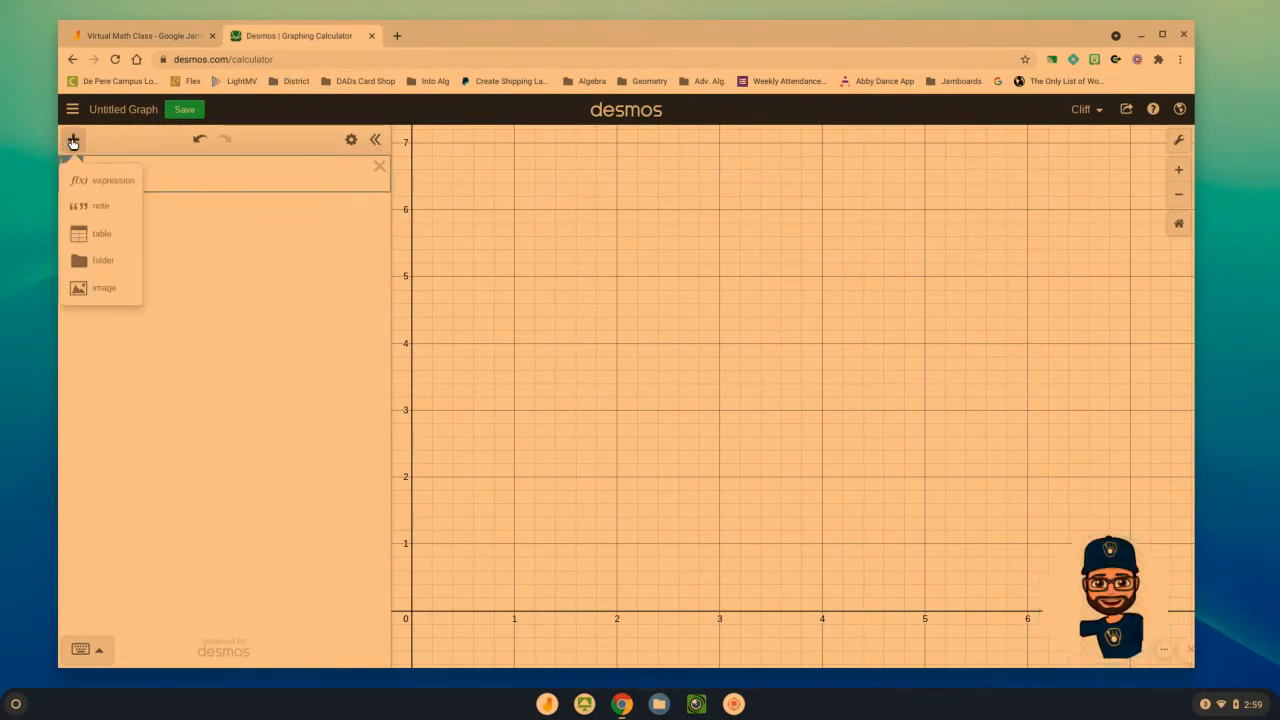
left_click(98, 233)
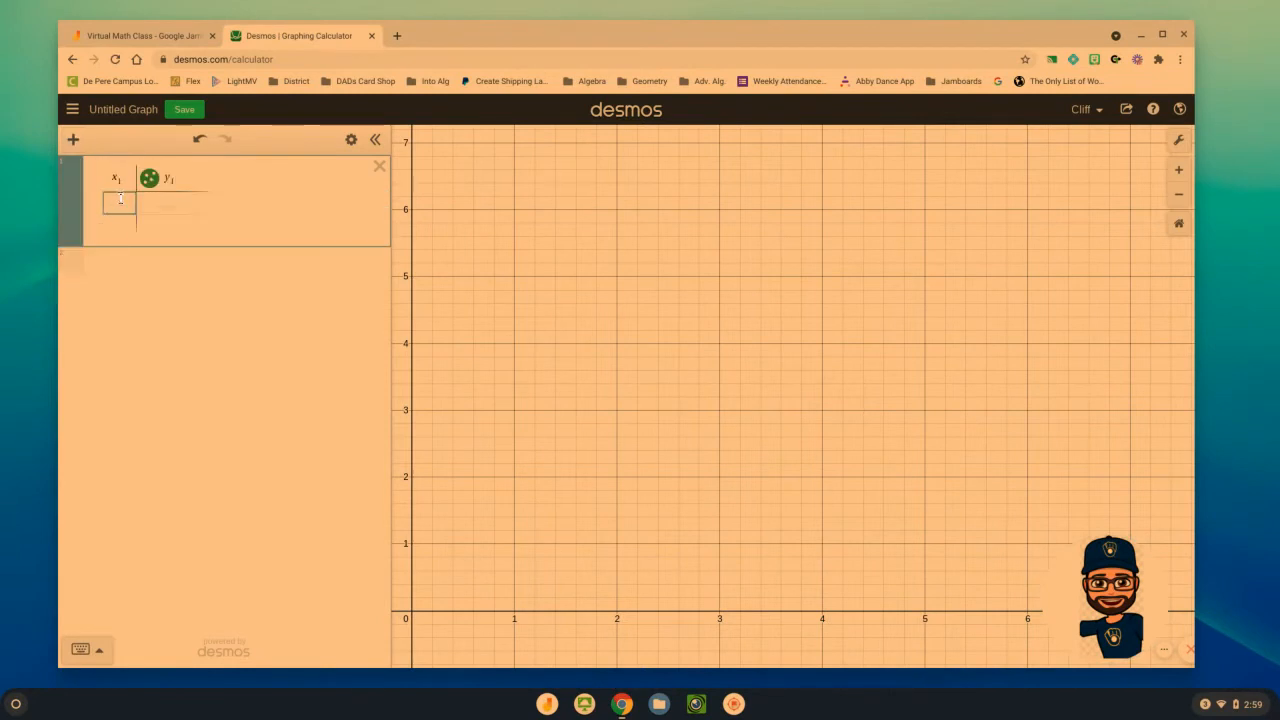
Enter the first two data rows in the table: 1980 with 14 and 1985 with 20
type("1980")
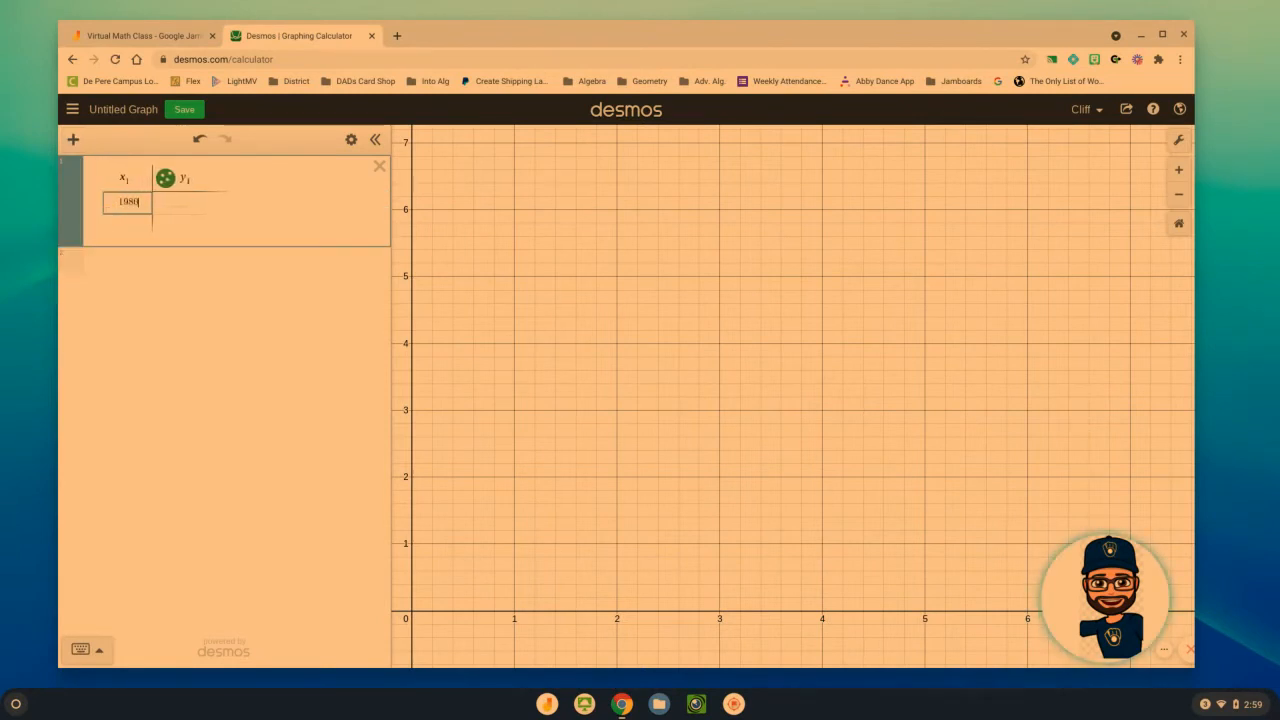
key("Tab")
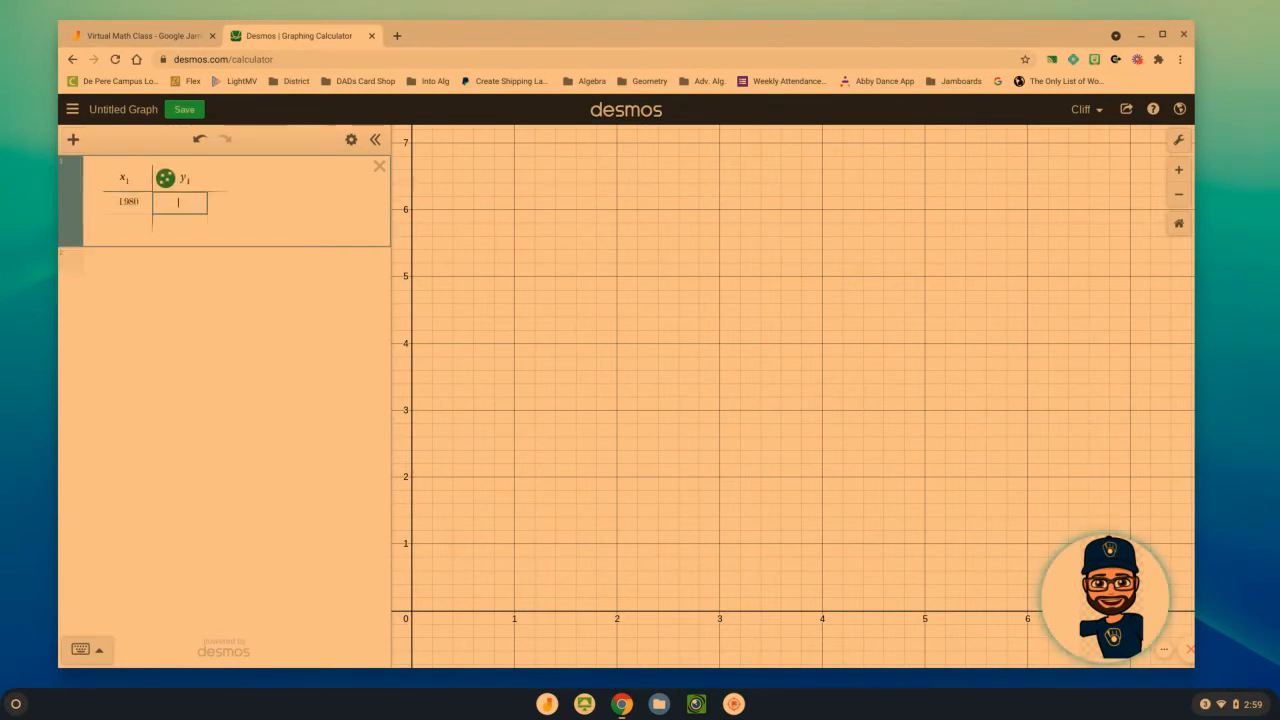
type("14")
left_click(112, 224)
type("198")
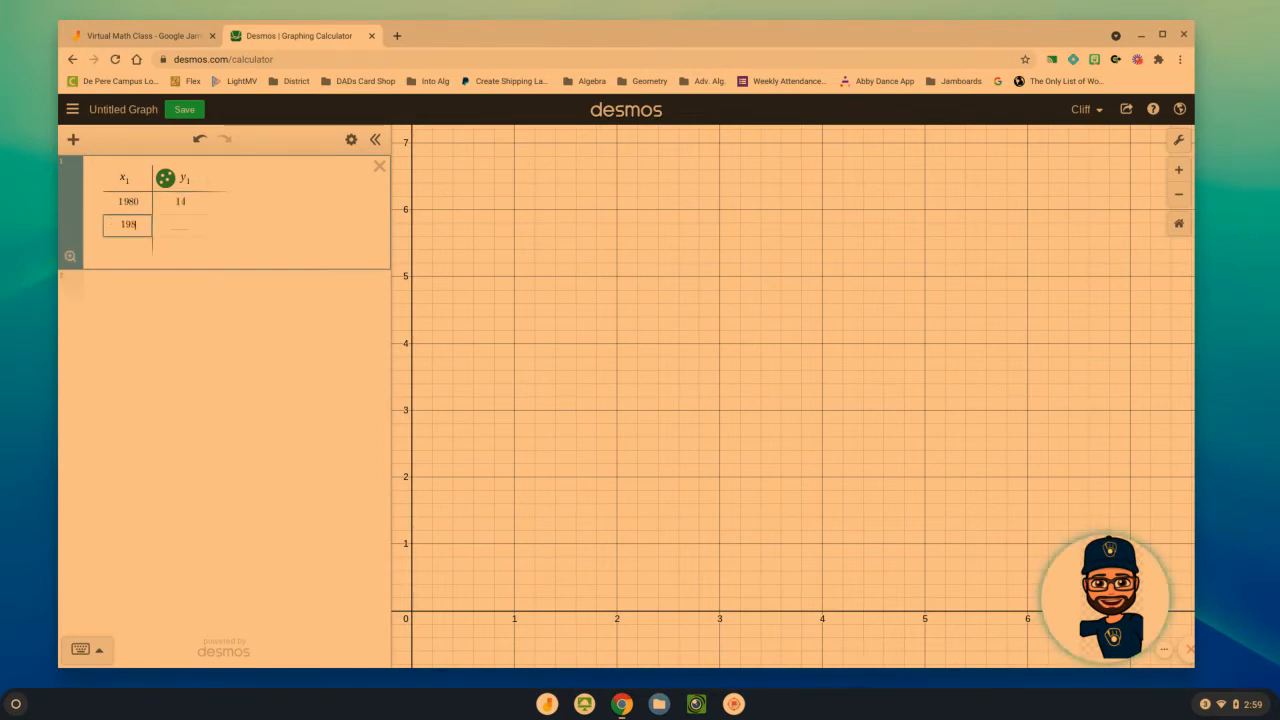
type("5")
key("Tab")
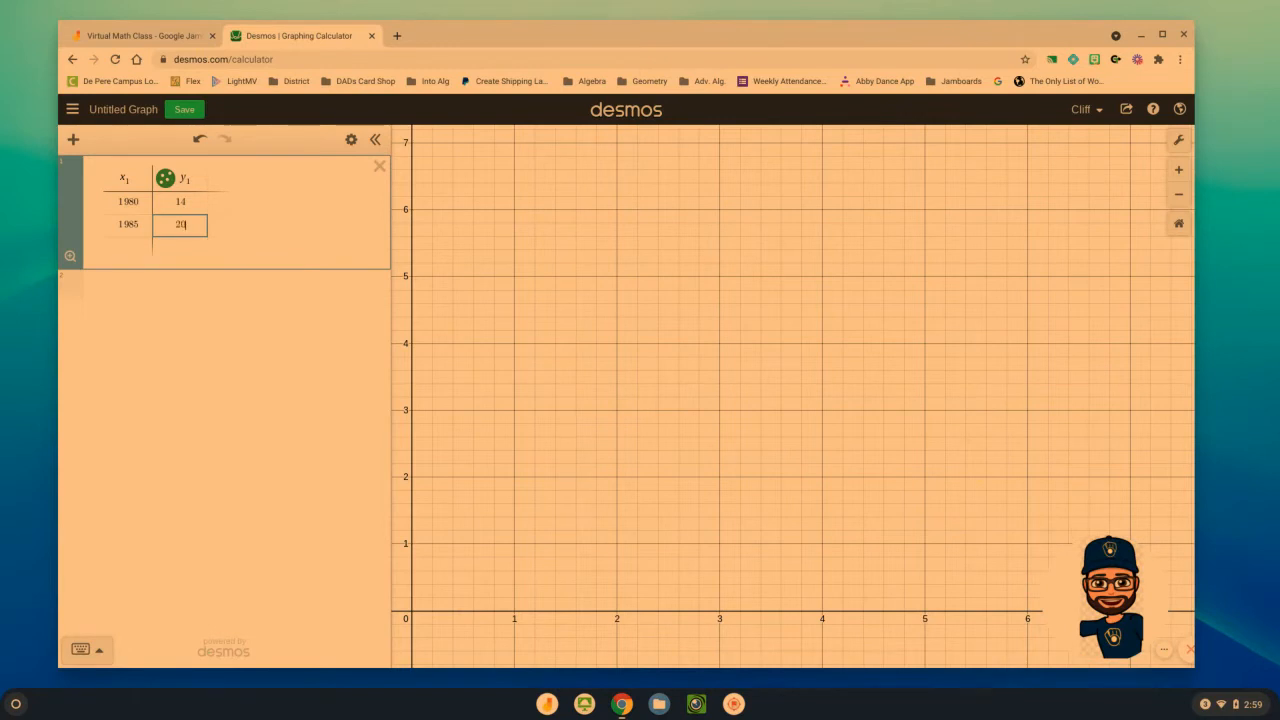
type("20")
Add the remaining table rows: 1990 with 22, 1995 with 28, and 2000 with 37
left_click(110, 251)
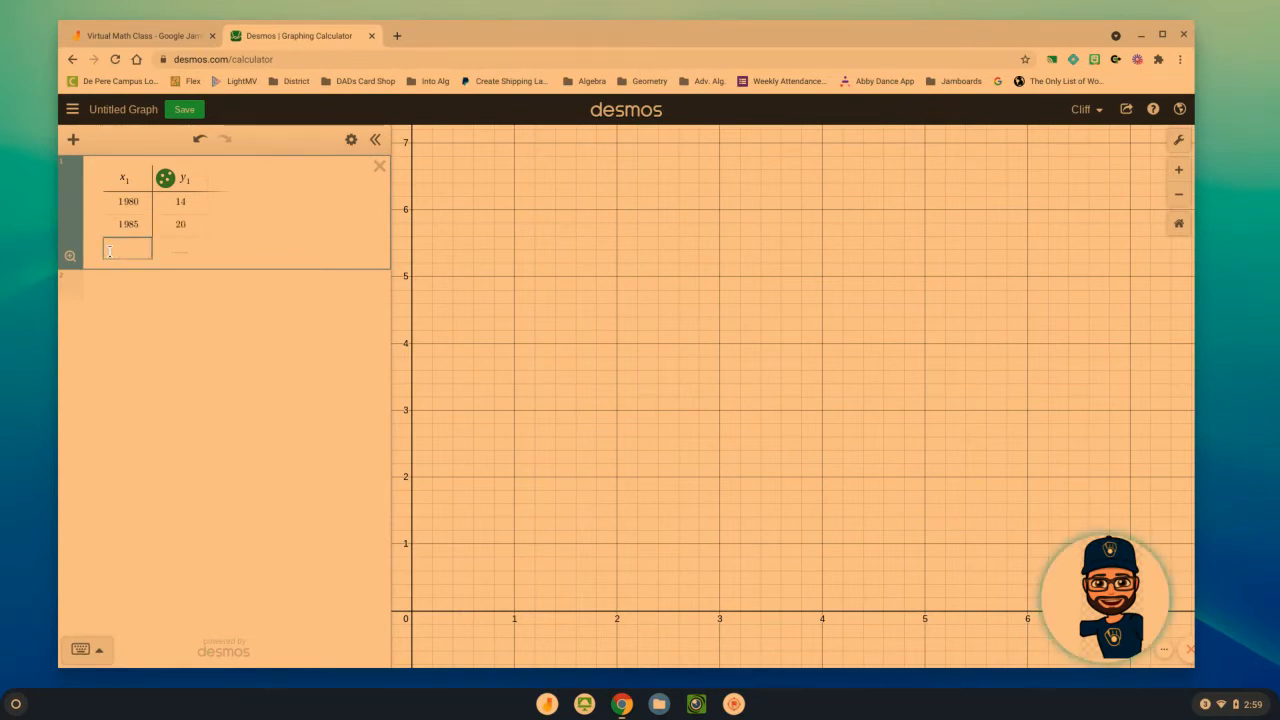
type("1990")
key("Tab")
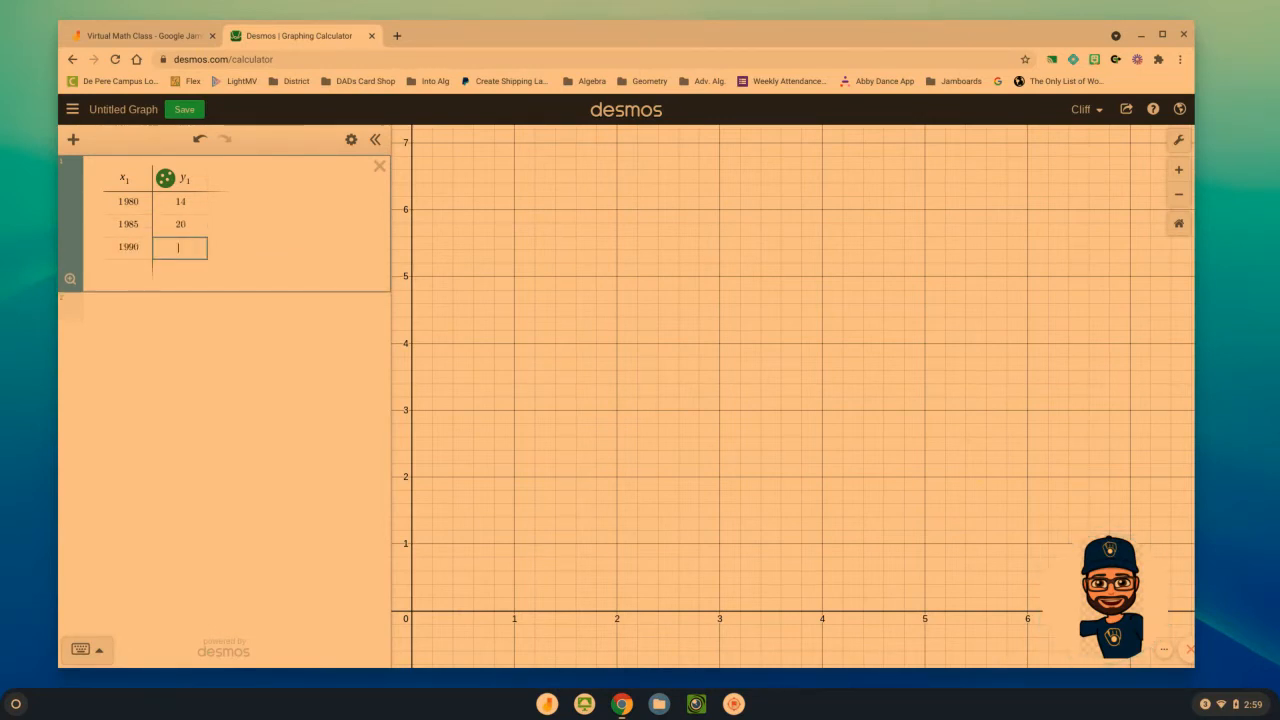
left_click(136, 276)
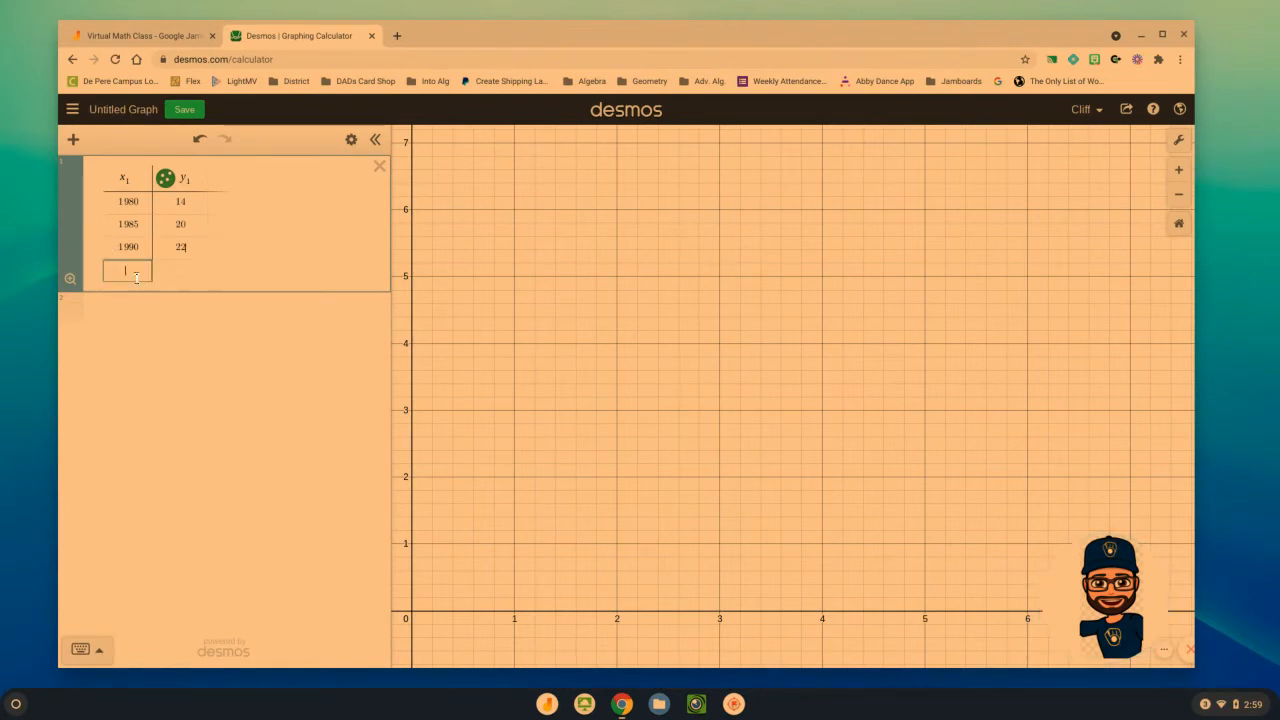
type("1995")
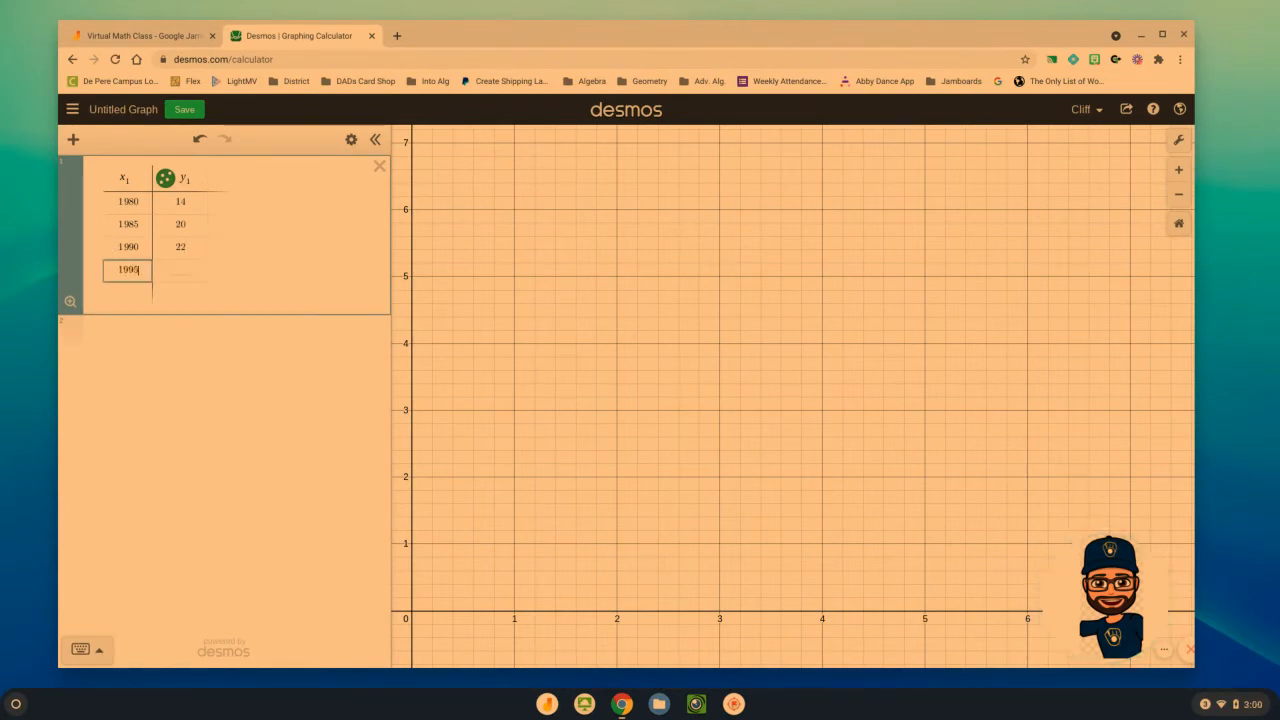
key("Tab")
type("28")
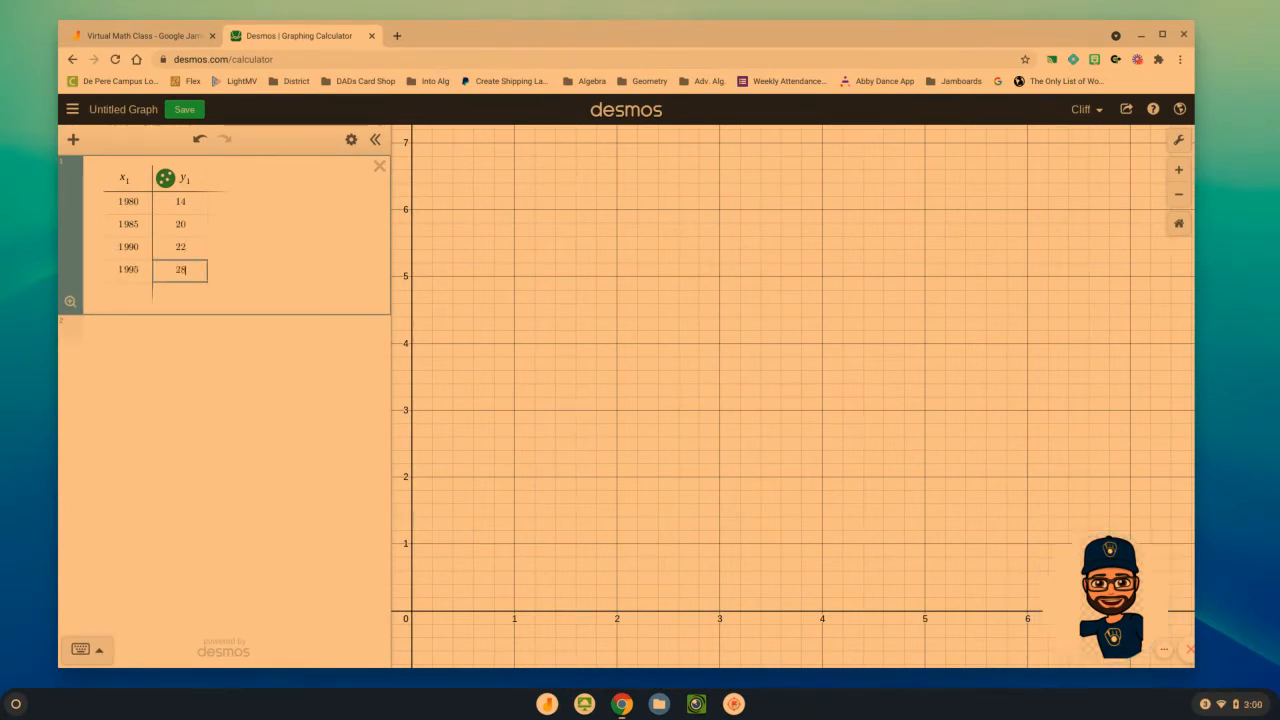
left_click(138, 284)
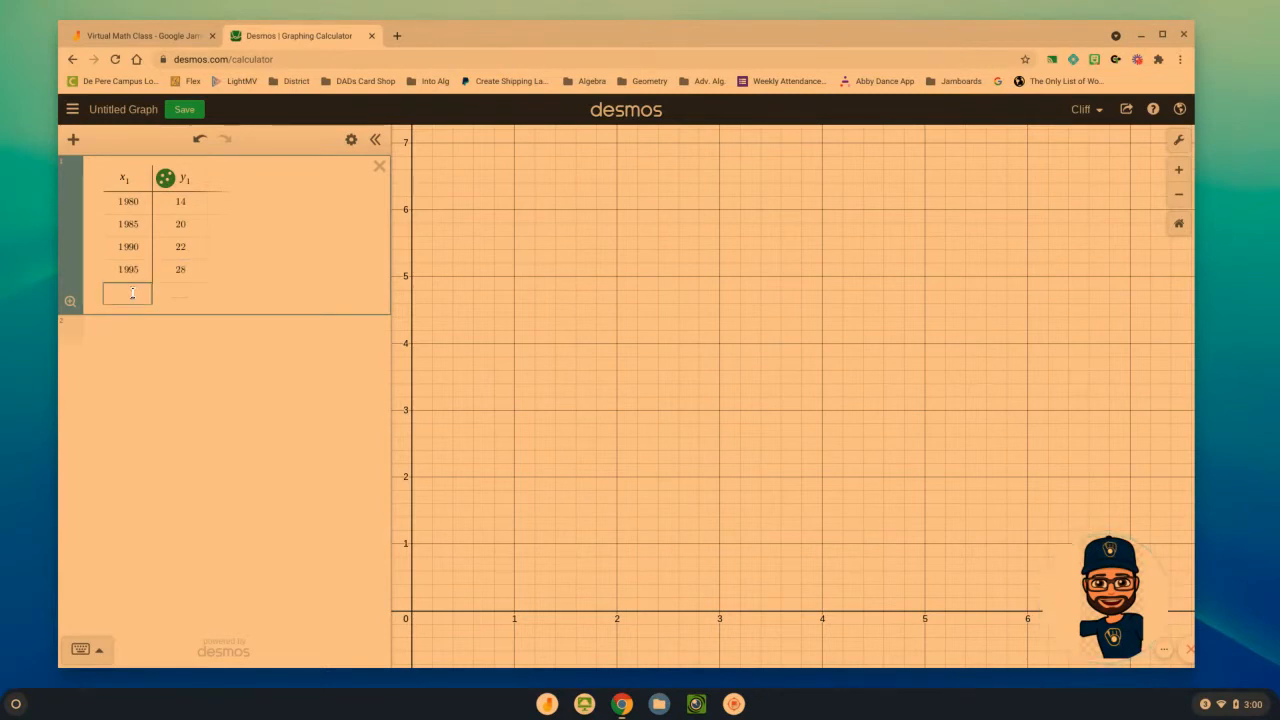
type("2000")
key("Tab")
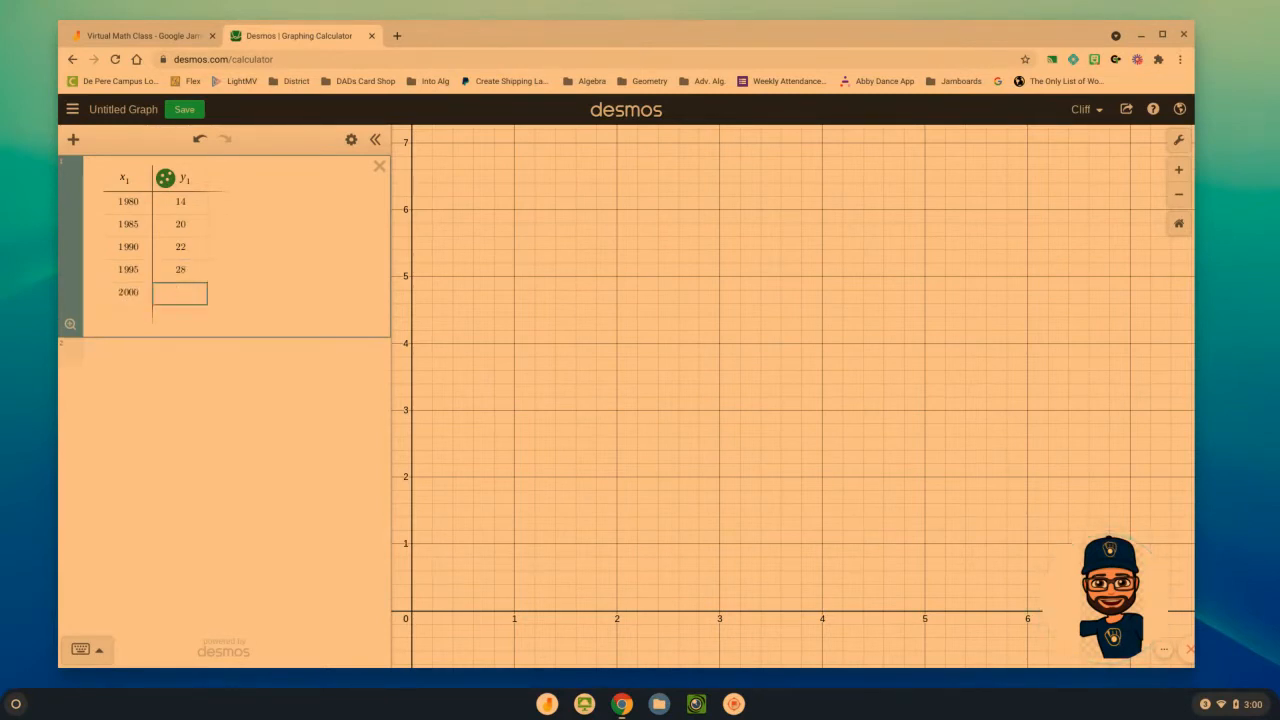
type("37")
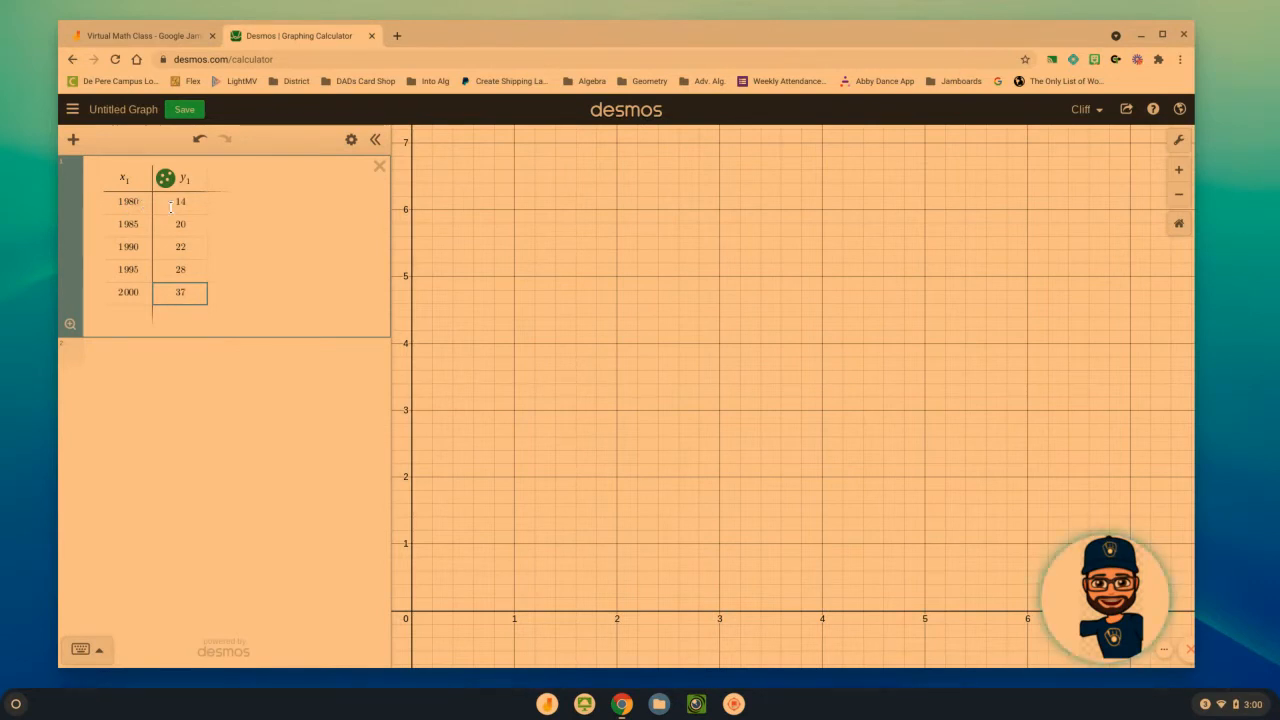
Set the graph's x-axis range from 1975 to 2020
left_click(1180, 146)
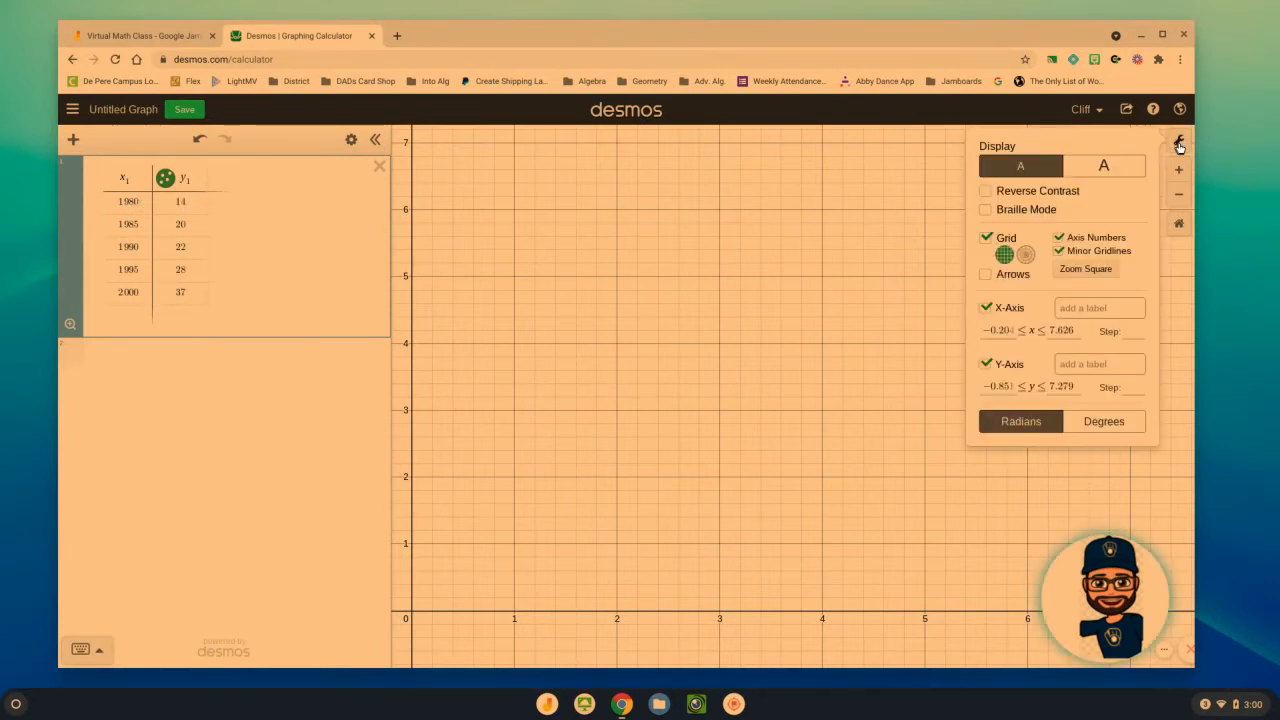
double_click(1013, 329)
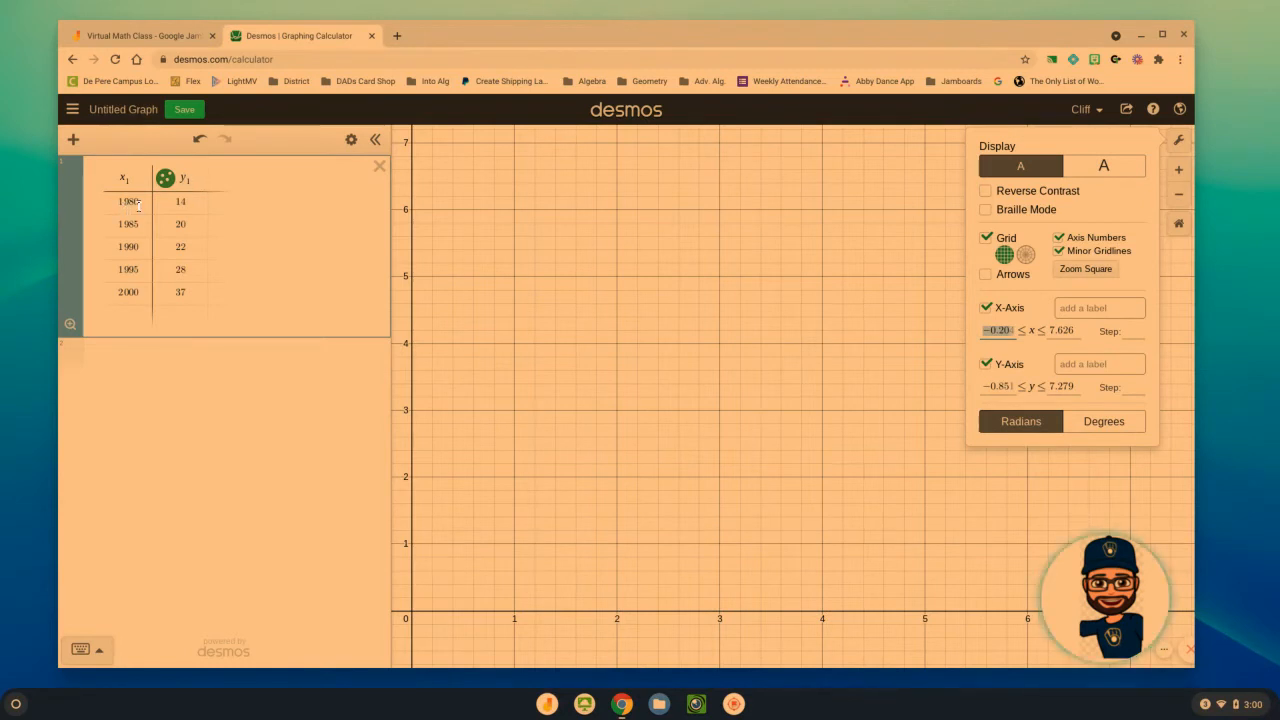
type("18")
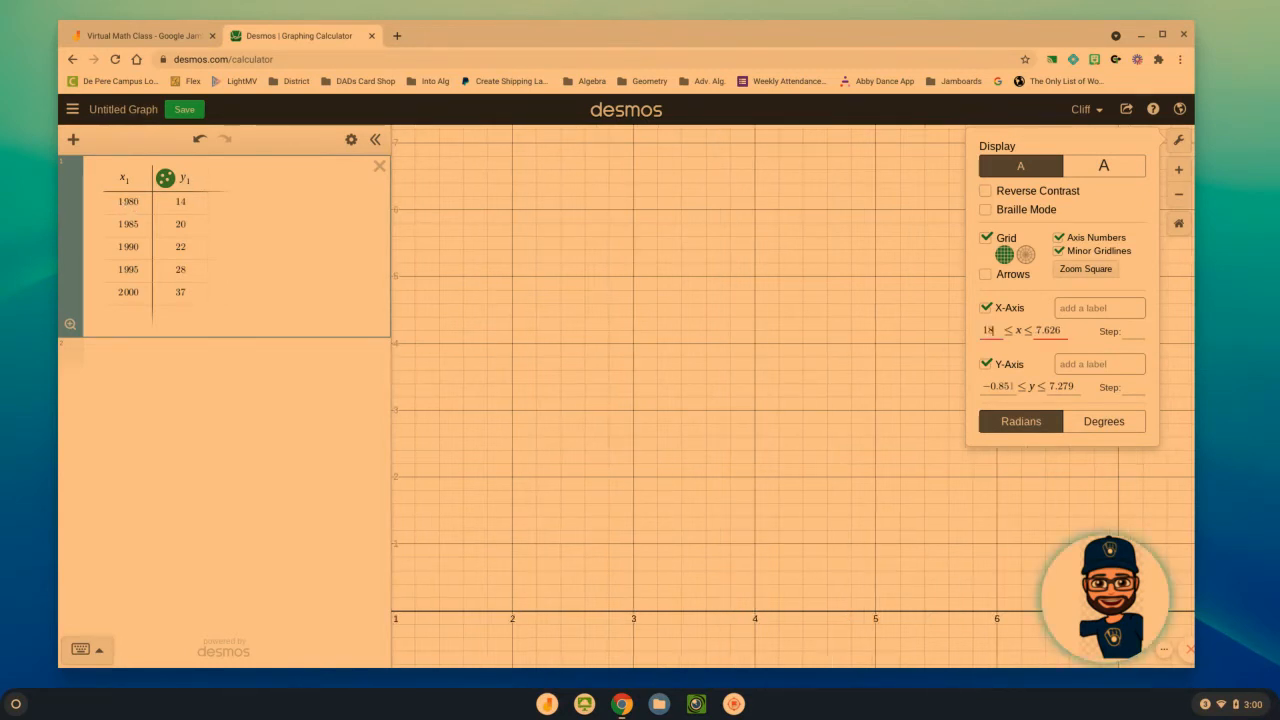
type("975")
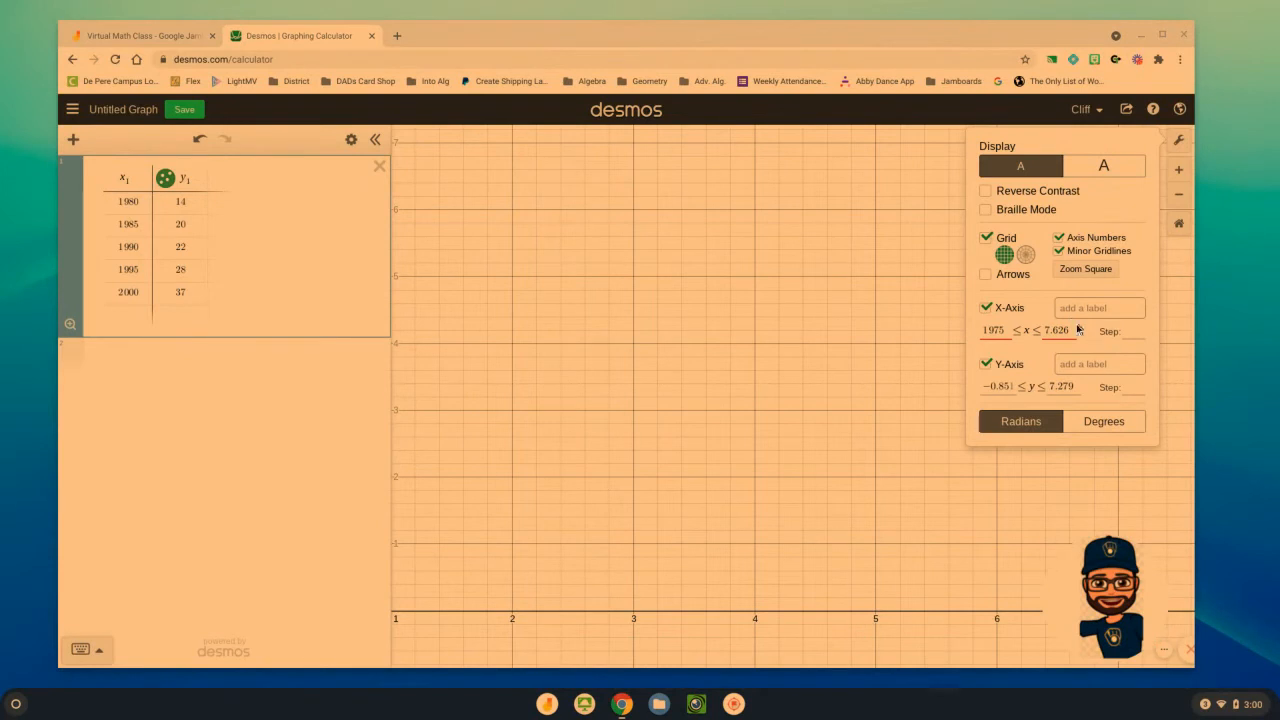
left_click(1066, 328)
key("BackSpace")
key("BackSpace")
key("BackSpace")
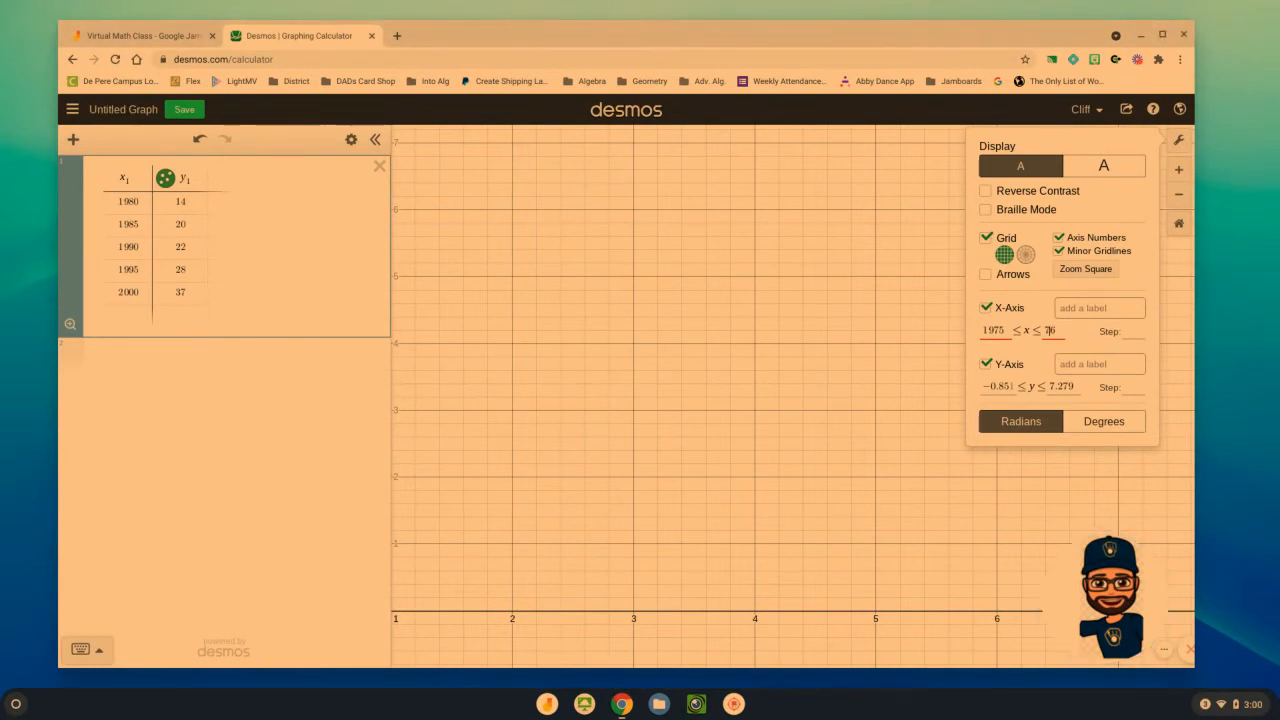
type("2020")
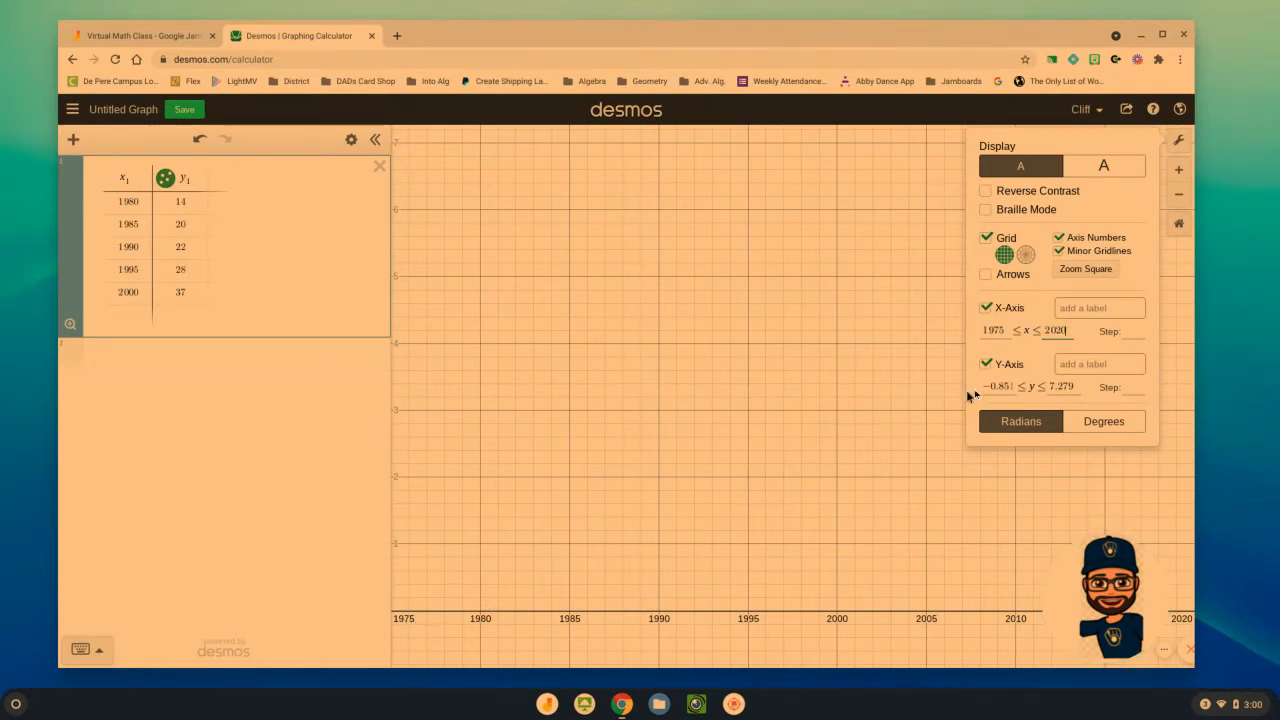
Set the graph's y-axis range from 0 to 50 and close the graph settings
left_click_drag(1016, 387, 968, 398)
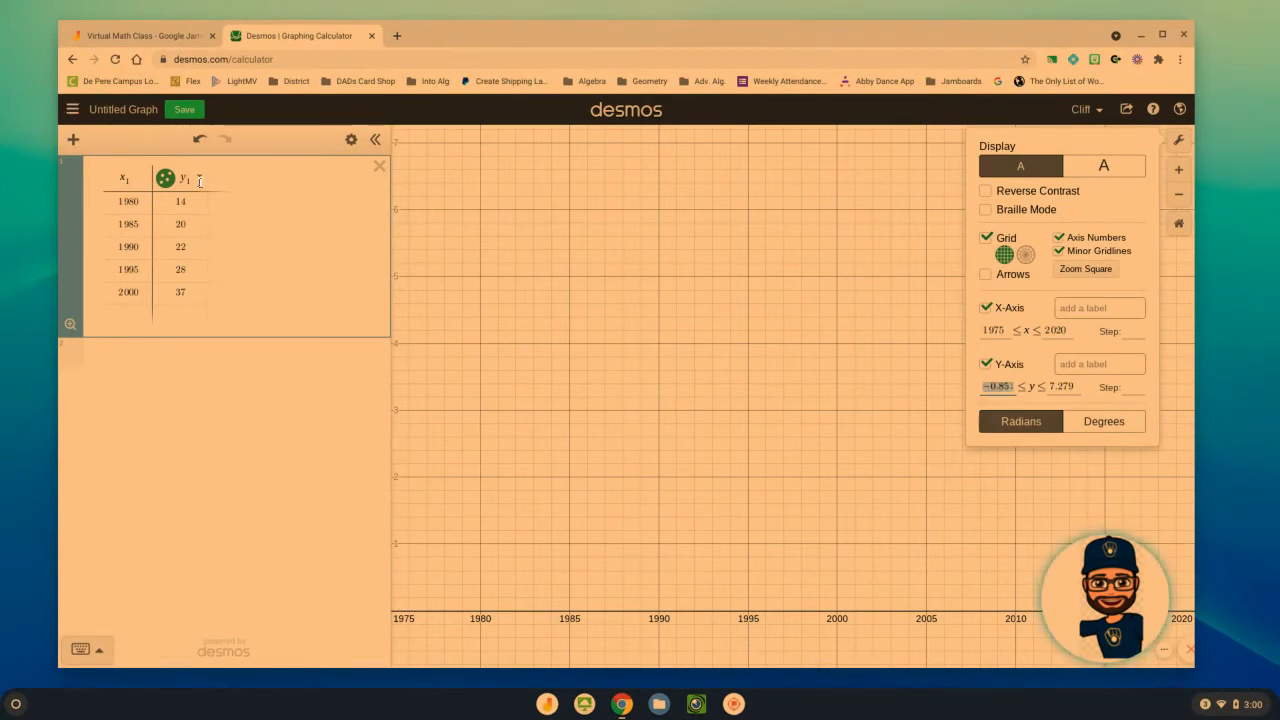
type("0")
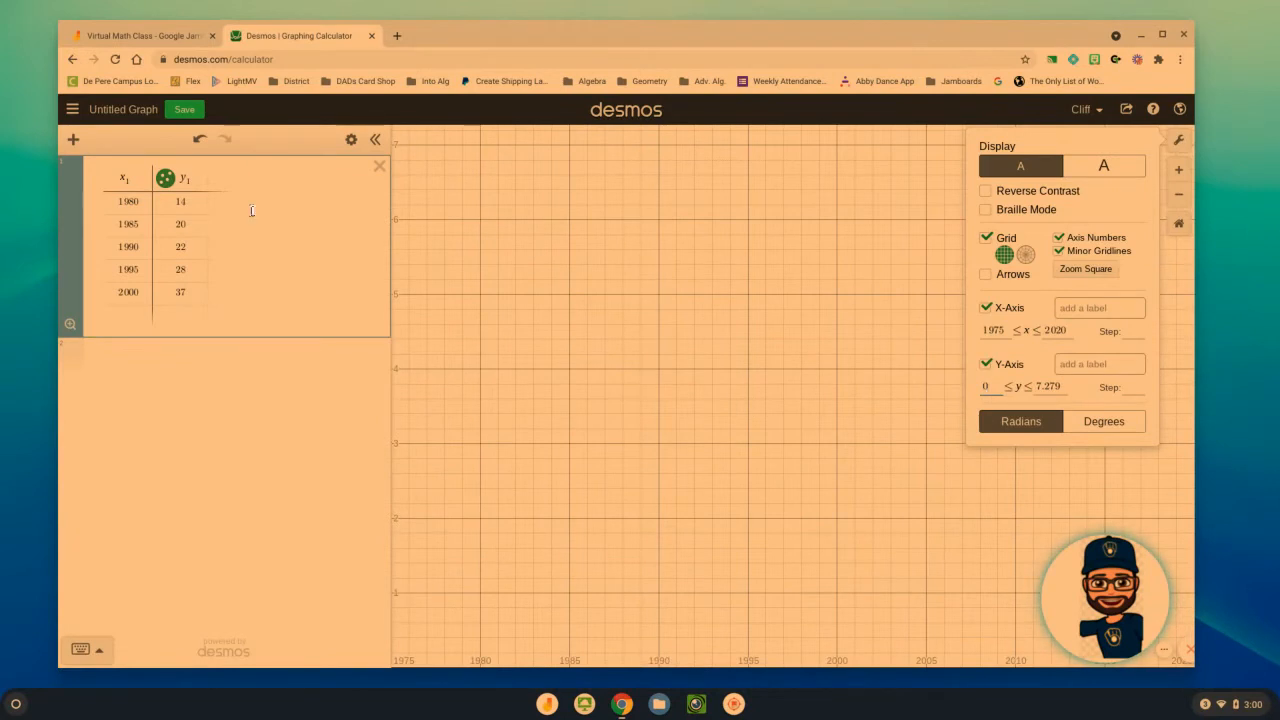
left_click(1064, 382)
key("BackSpace")
key("BackSpace")
key("BackSpace")
key("BackSpace")
key("BackSpace")
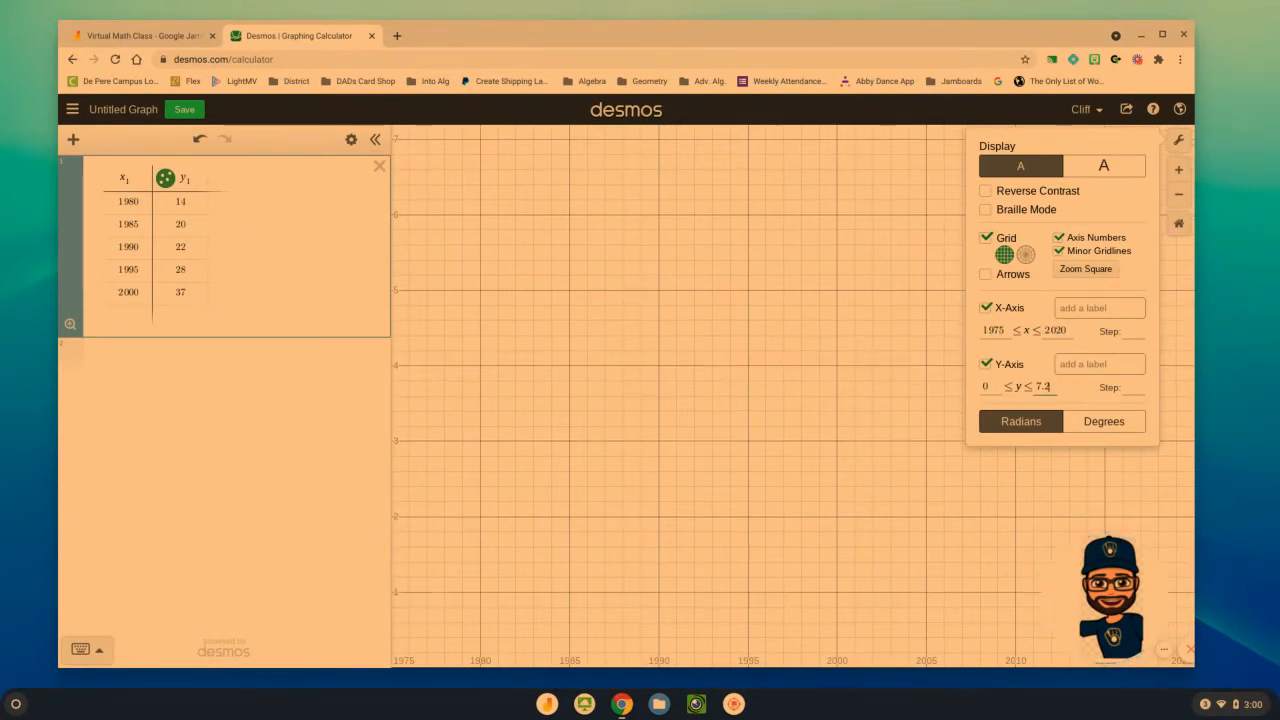
type("50")
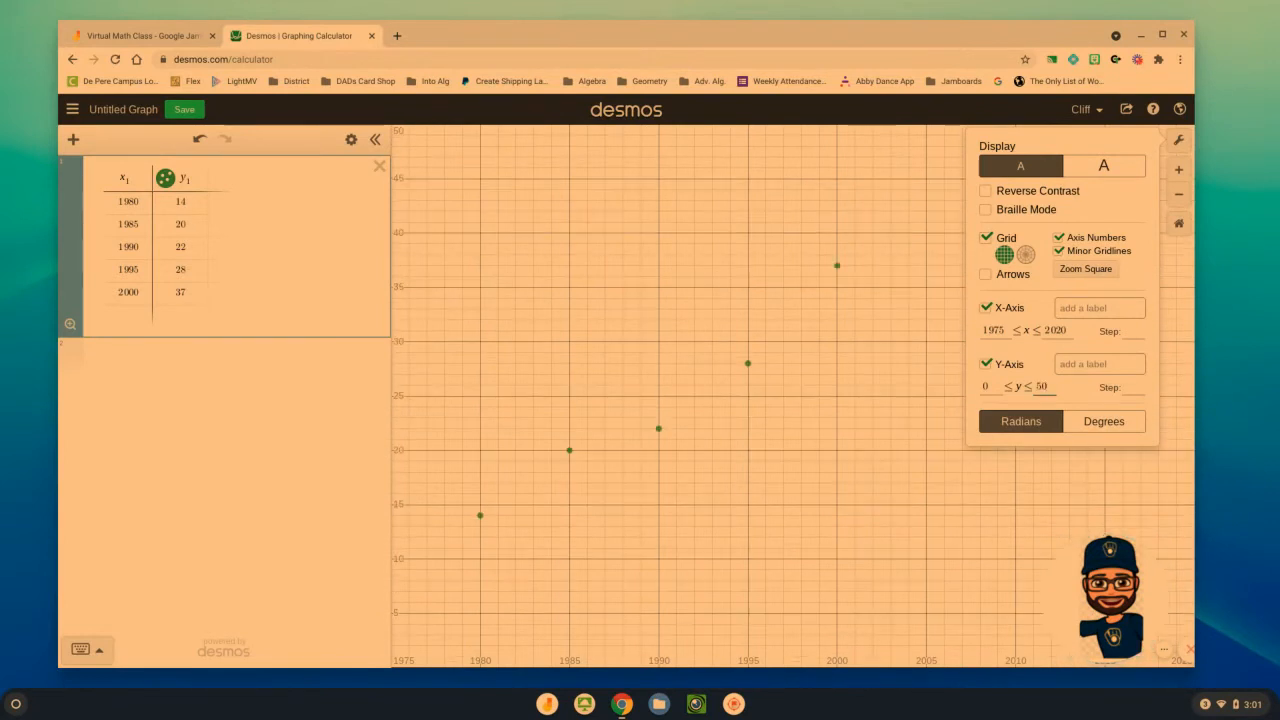
left_click(994, 551)
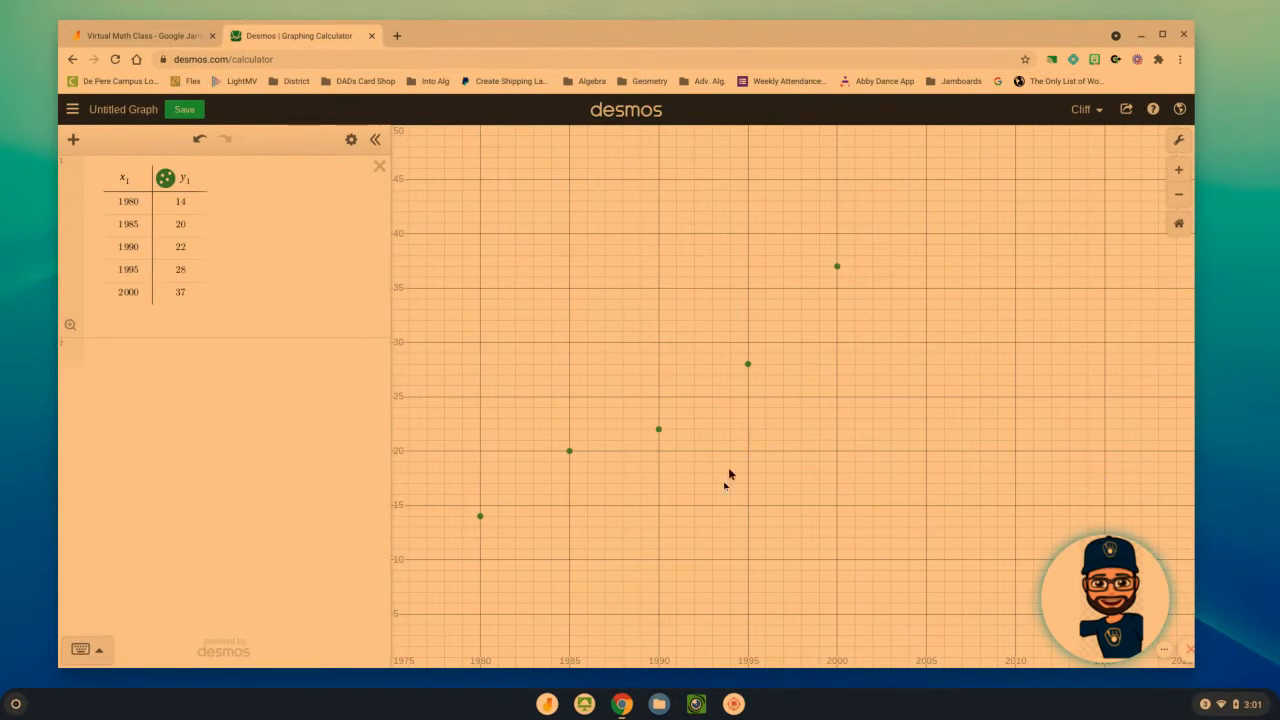
left_click(129, 360)
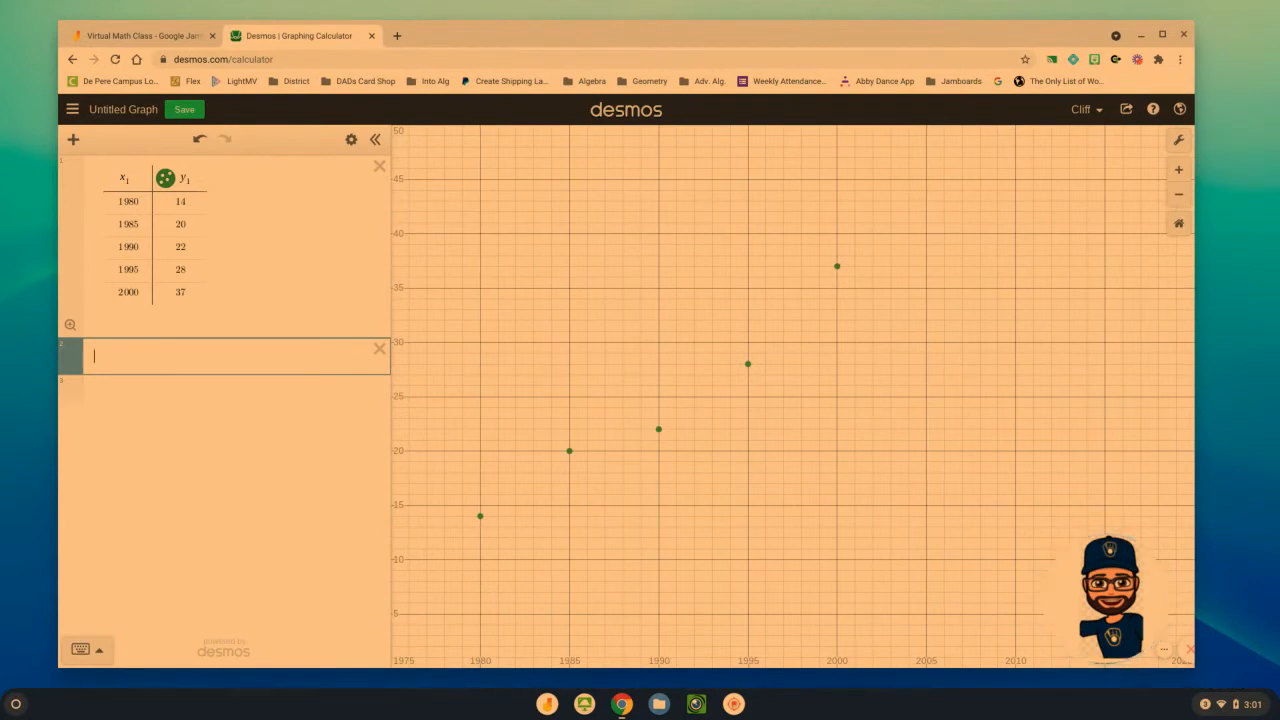
type("y_1")
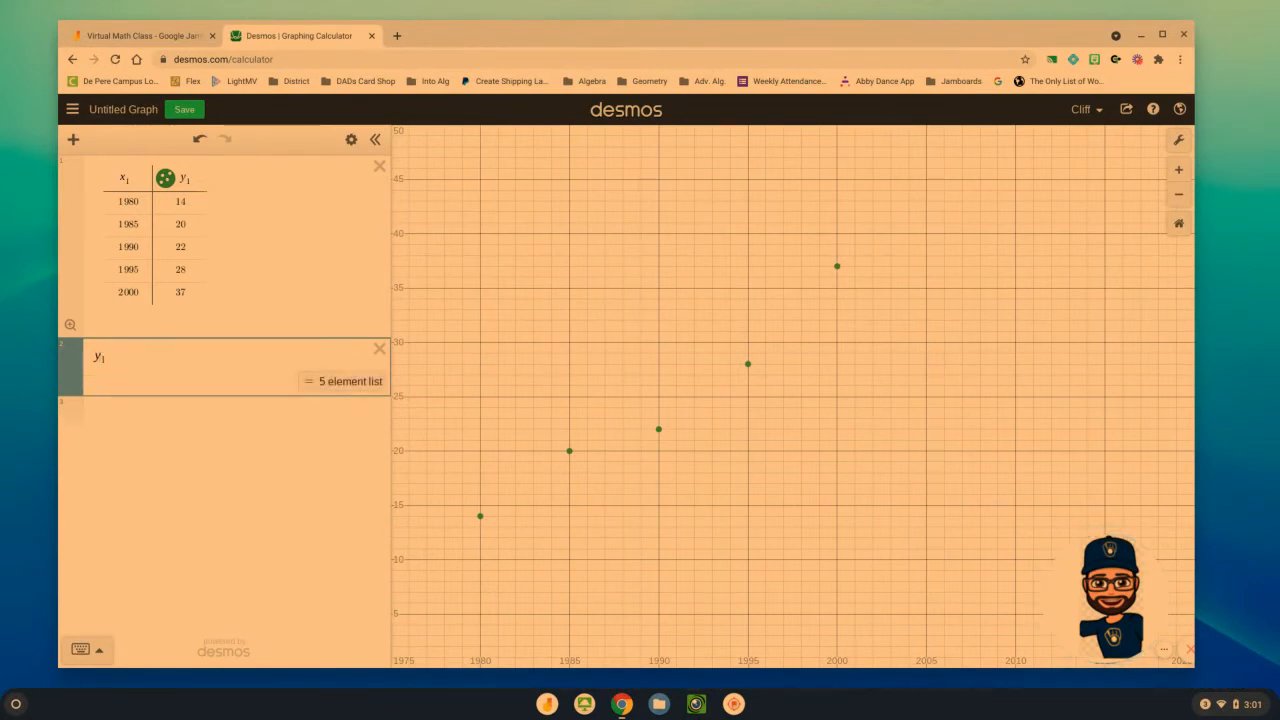
key("BackSpace")
key("BackSpace")
key("BackSpace")
type("y1")
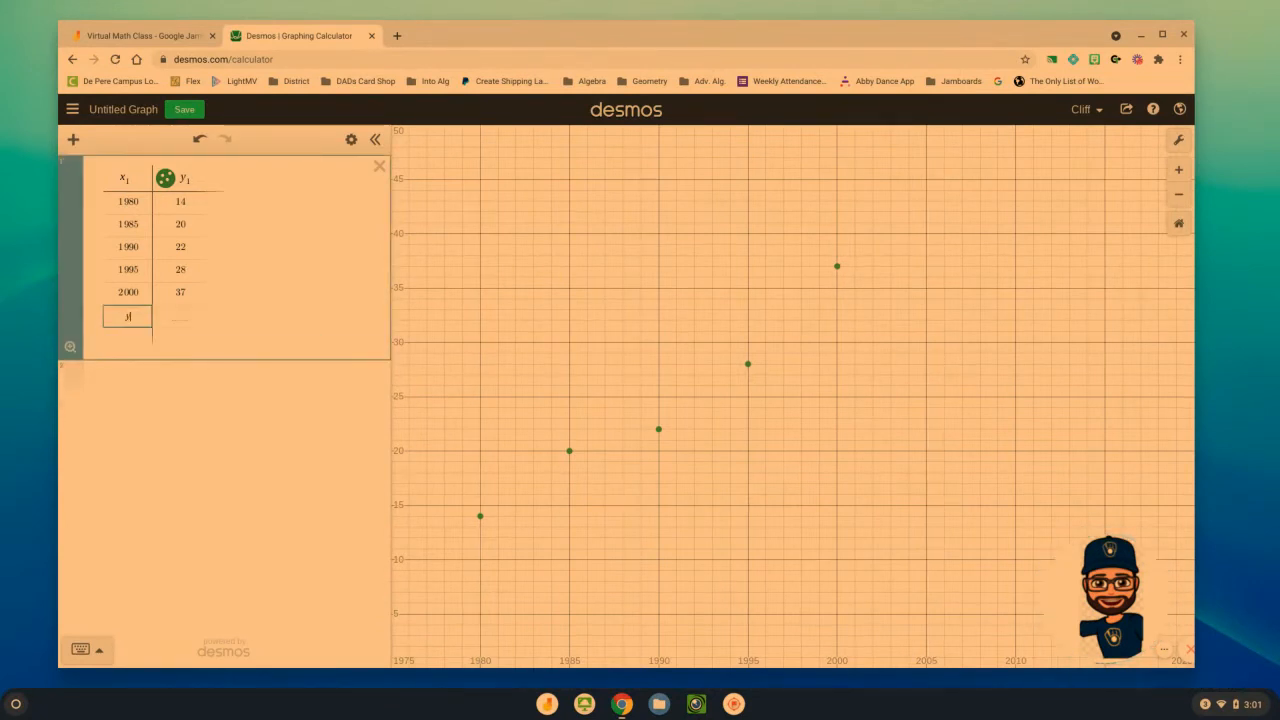
key("BackSpace")
key("BackSpace")
key("BackSpace")
key("BackSpace")
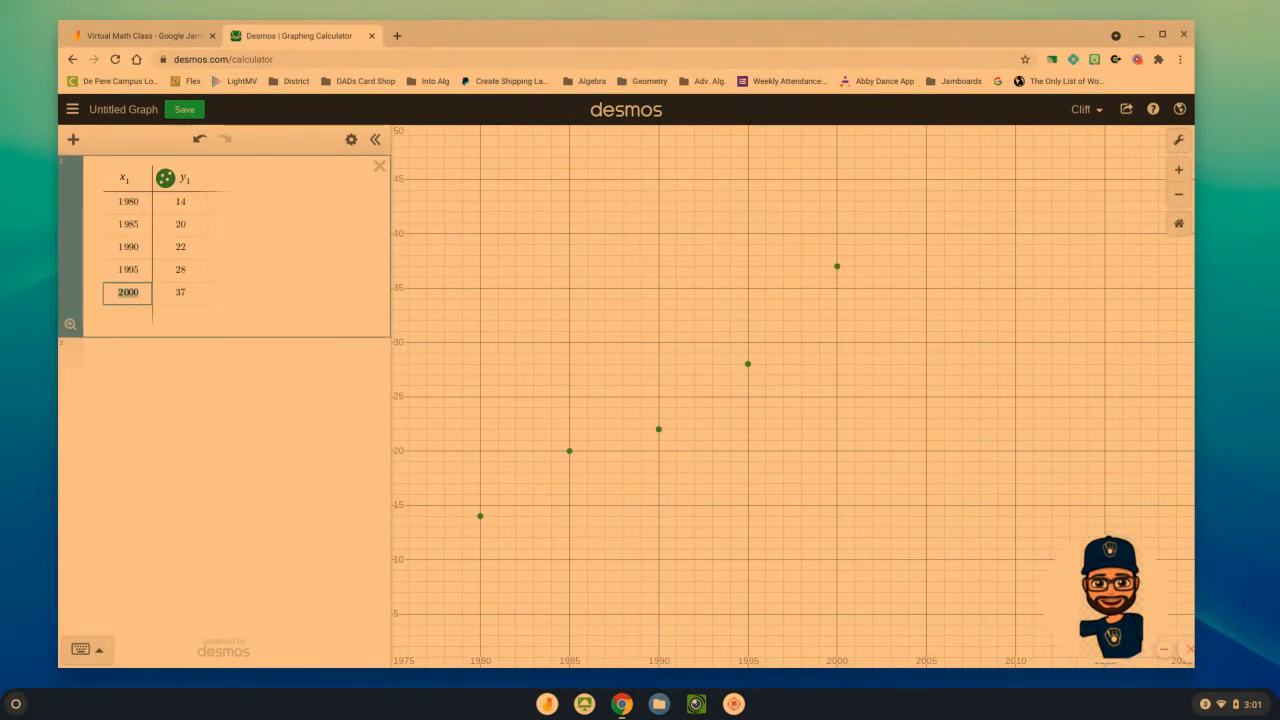
Add the linear regression y1 ~ mx1 + b in a new expression below the table
left_click(88, 362)
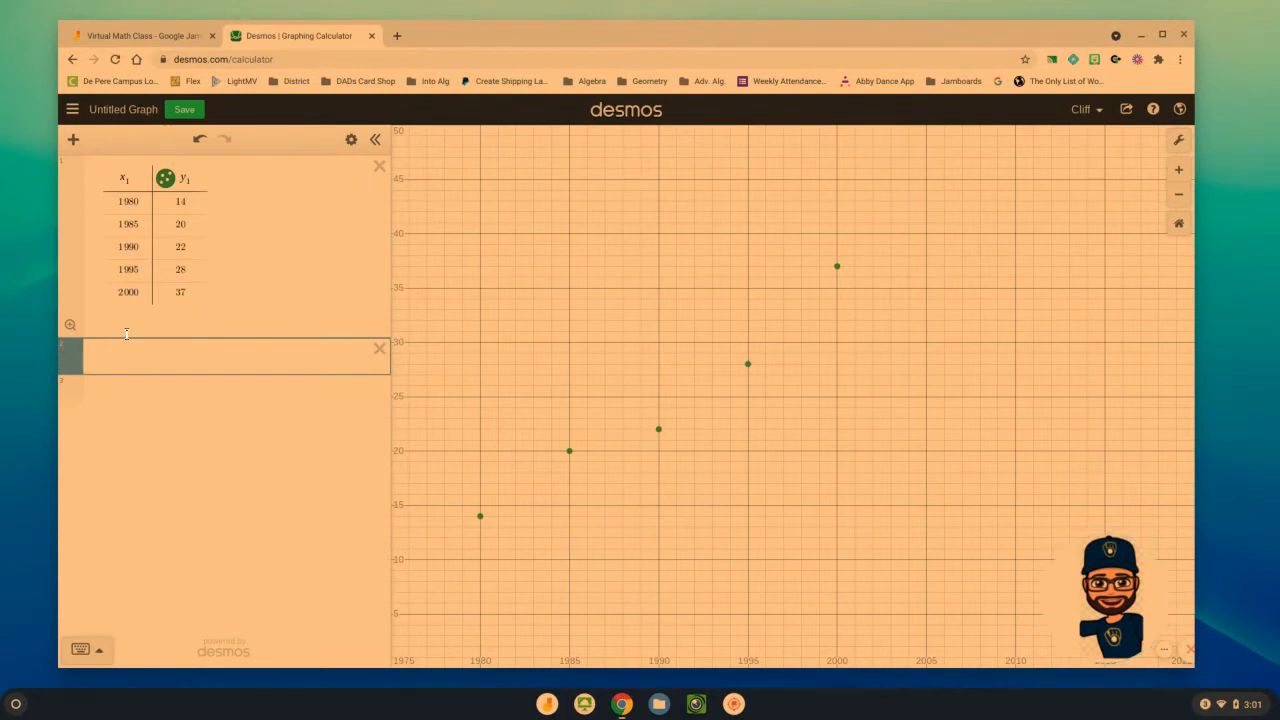
type("y1 ")
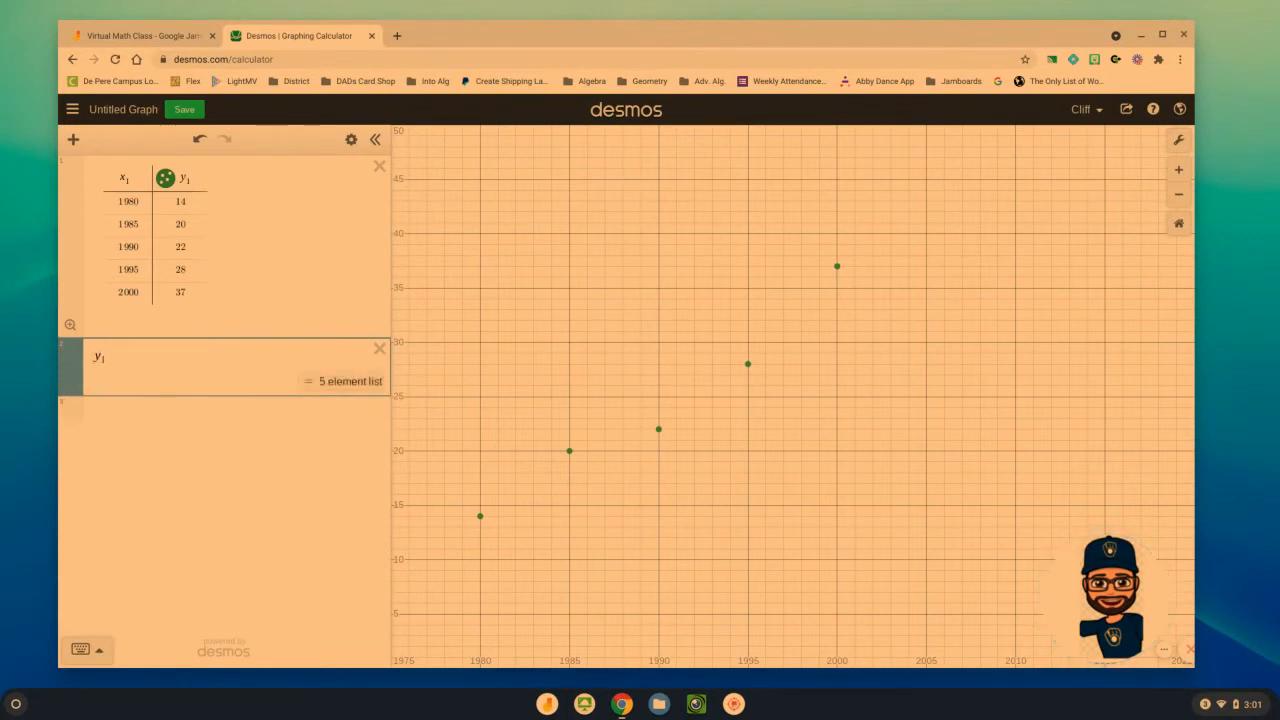
type("~ ")
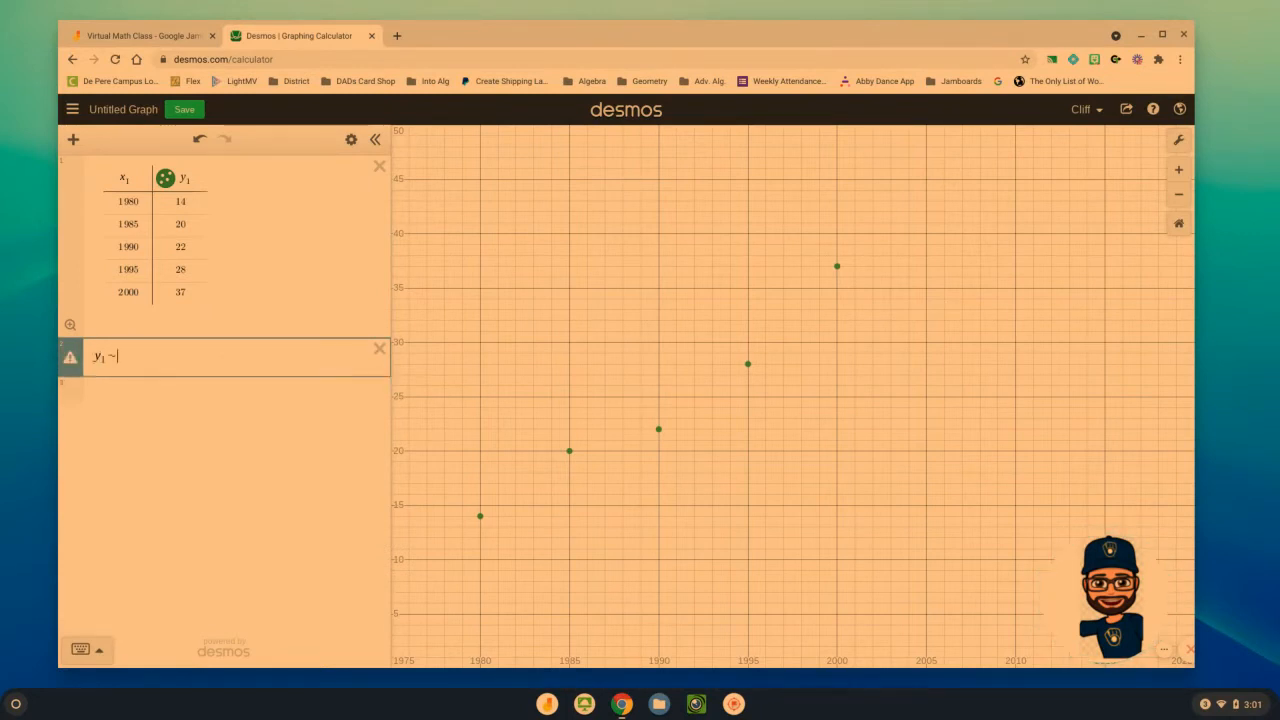
type("mx1 + b")
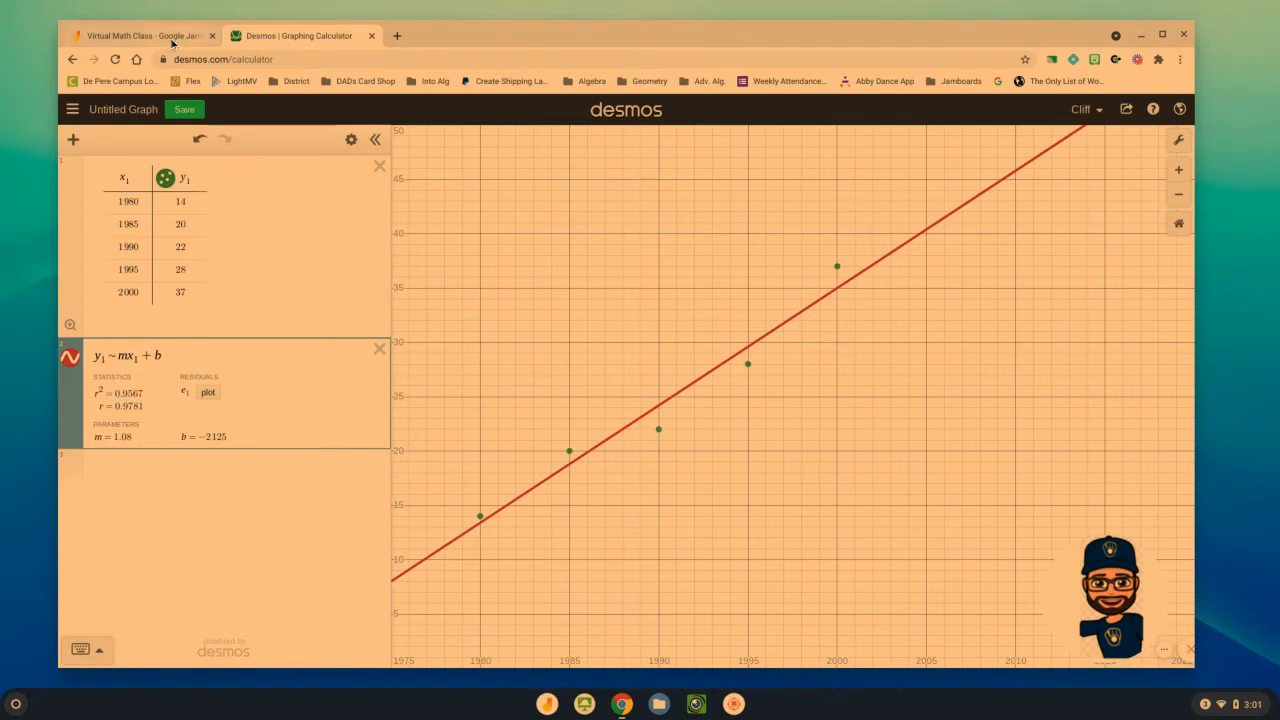
left_click_drag(1057, 551, 888, 555)
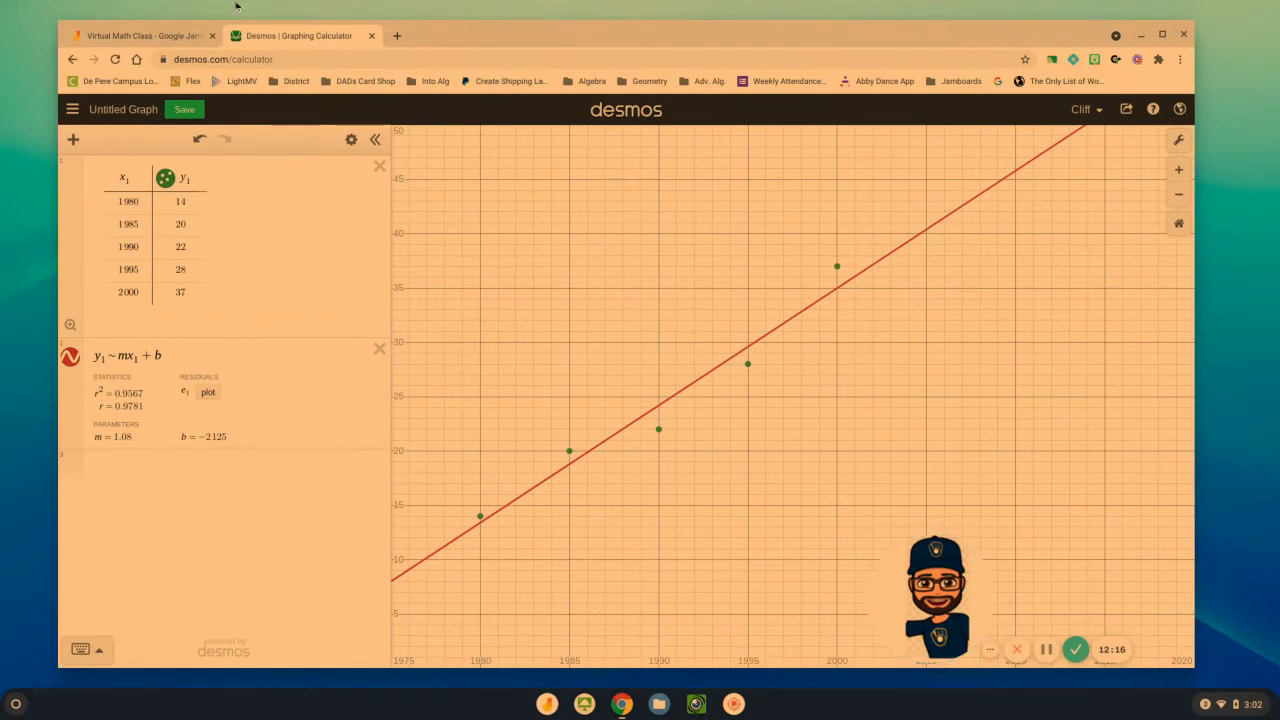
Switch to Jamboard and delete the green rectangle covering the scatterplot and equation on the Warm-Up #1 frame
left_click(147, 40)
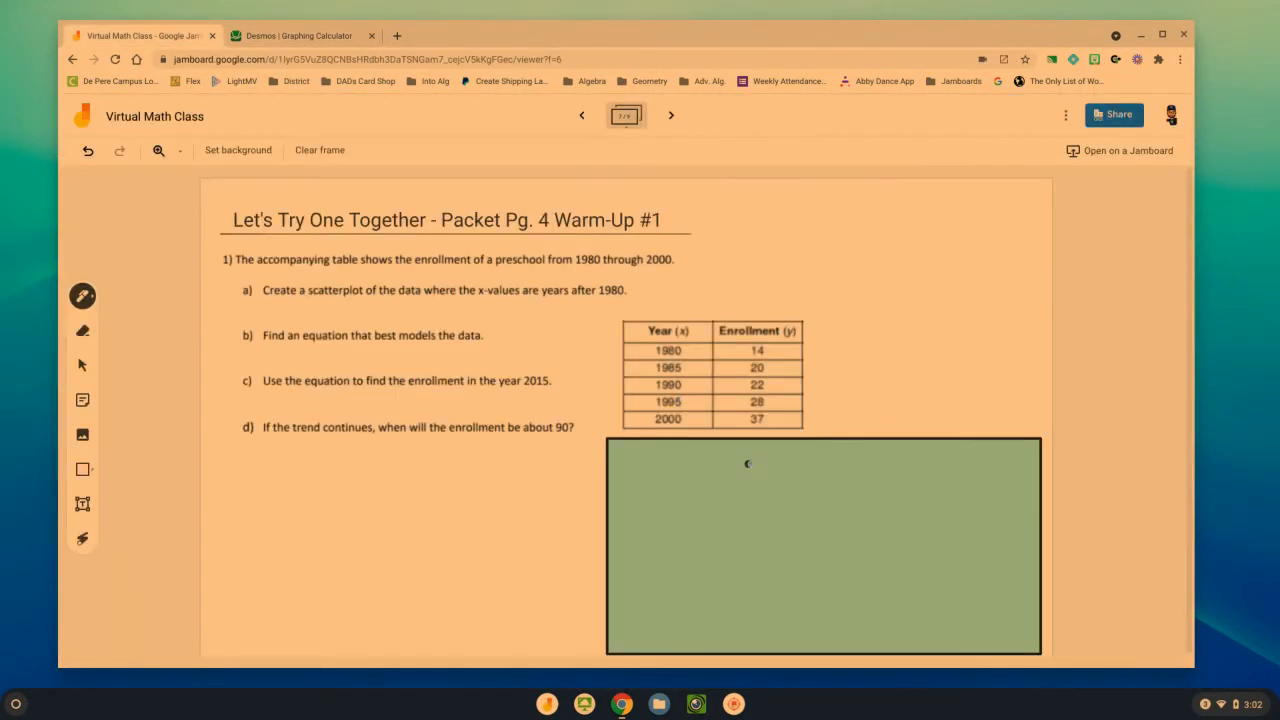
left_click(82, 365)
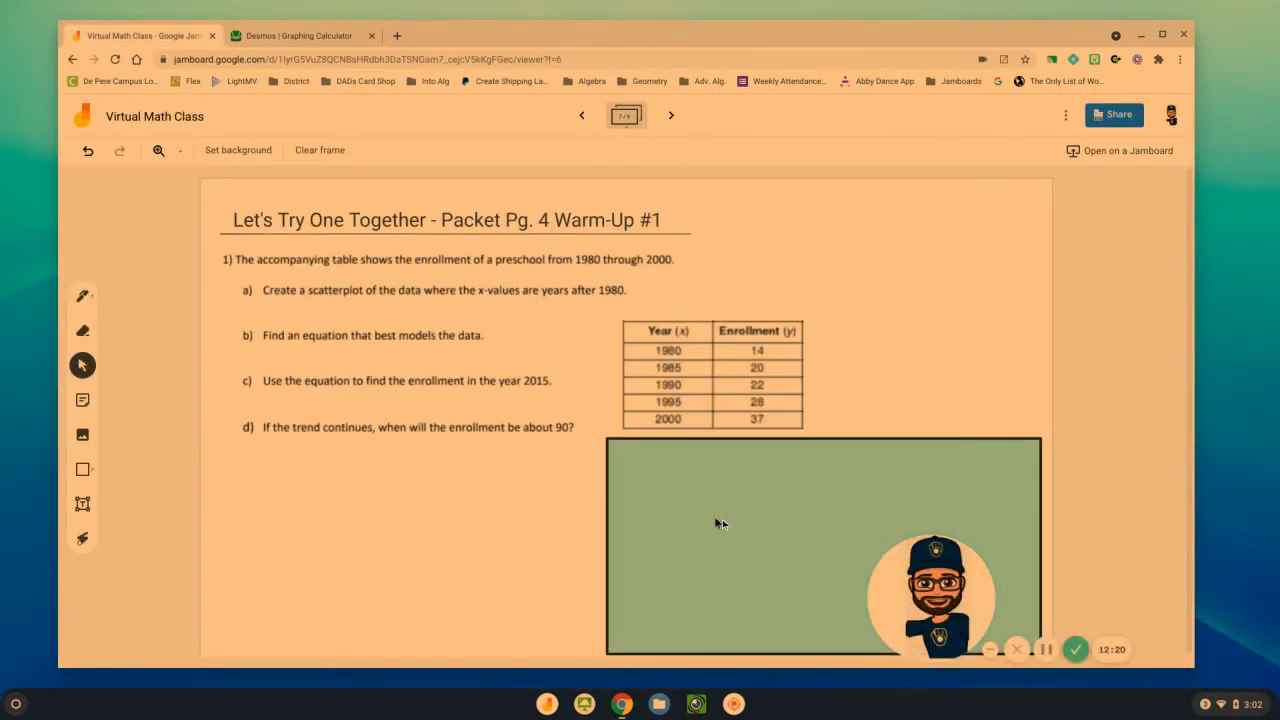
left_click(729, 522)
key("Delete")
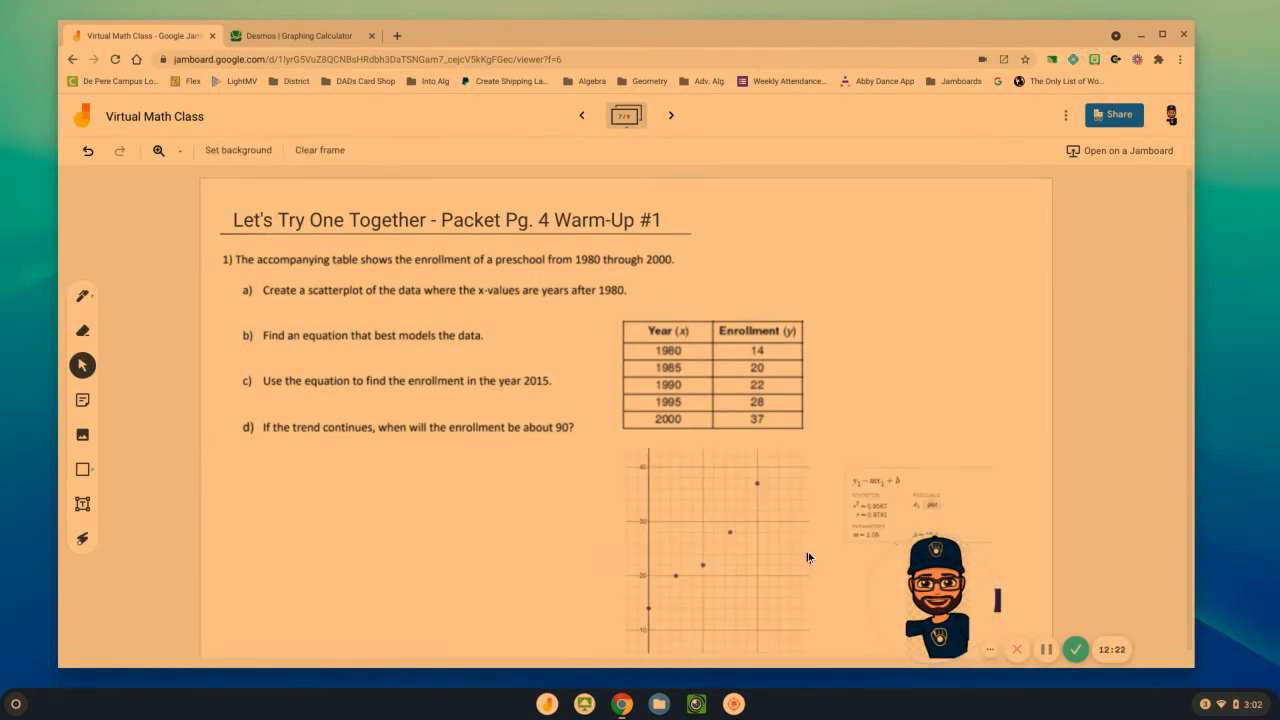
left_click_drag(948, 607, 1085, 610)
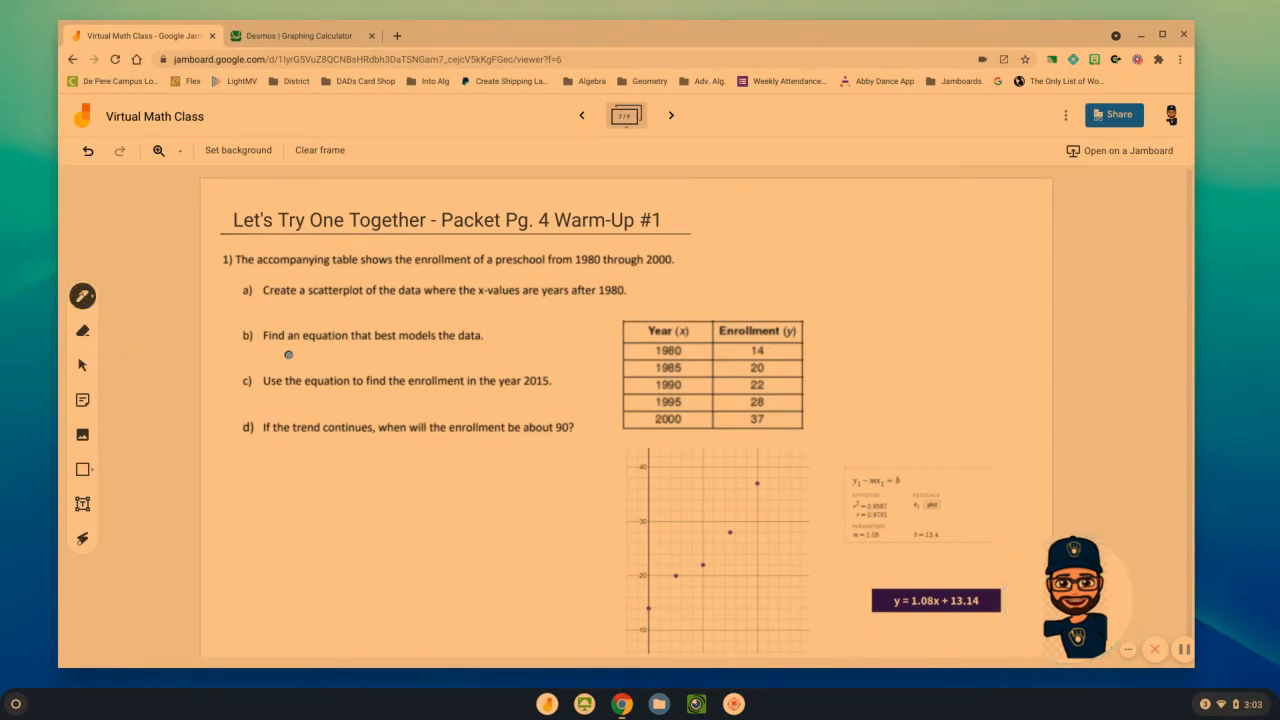
Handwrite the equation y = 1.08x + 13.4 below part b
mouse_move(302, 348)
left_mouse_down()
mouse_move(294, 366)
mouse_move(313, 356)
left_mouse_up()
left_click_drag(305, 361, 399, 357)
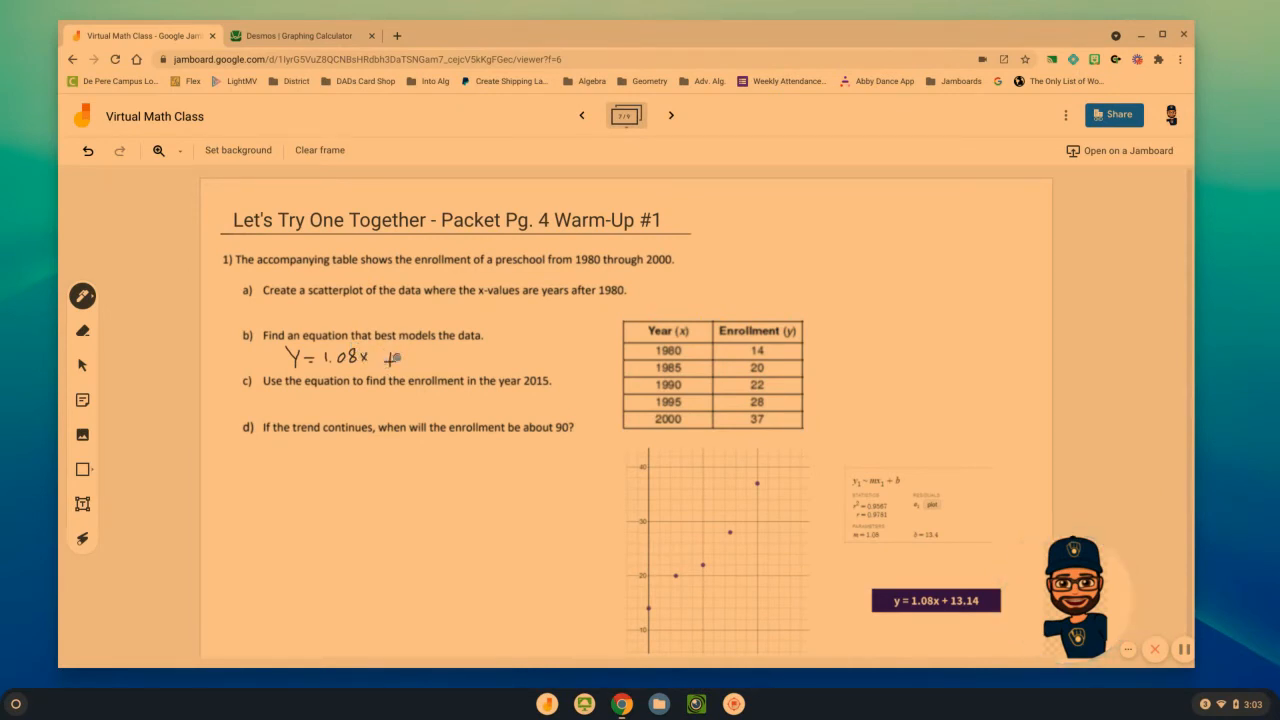
left_click(428, 361)
left_click_drag(438, 345, 447, 357)
left_click(241, 546)
Handwrite 1.08(2015) + 13.4 below part c and cross out the y = 1.08x + 13.14 label
mouse_move(323, 395)
left_mouse_down()
mouse_move(318, 405)
mouse_move(360, 410)
mouse_move(364, 390)
mouse_move(414, 404)
left_mouse_up()
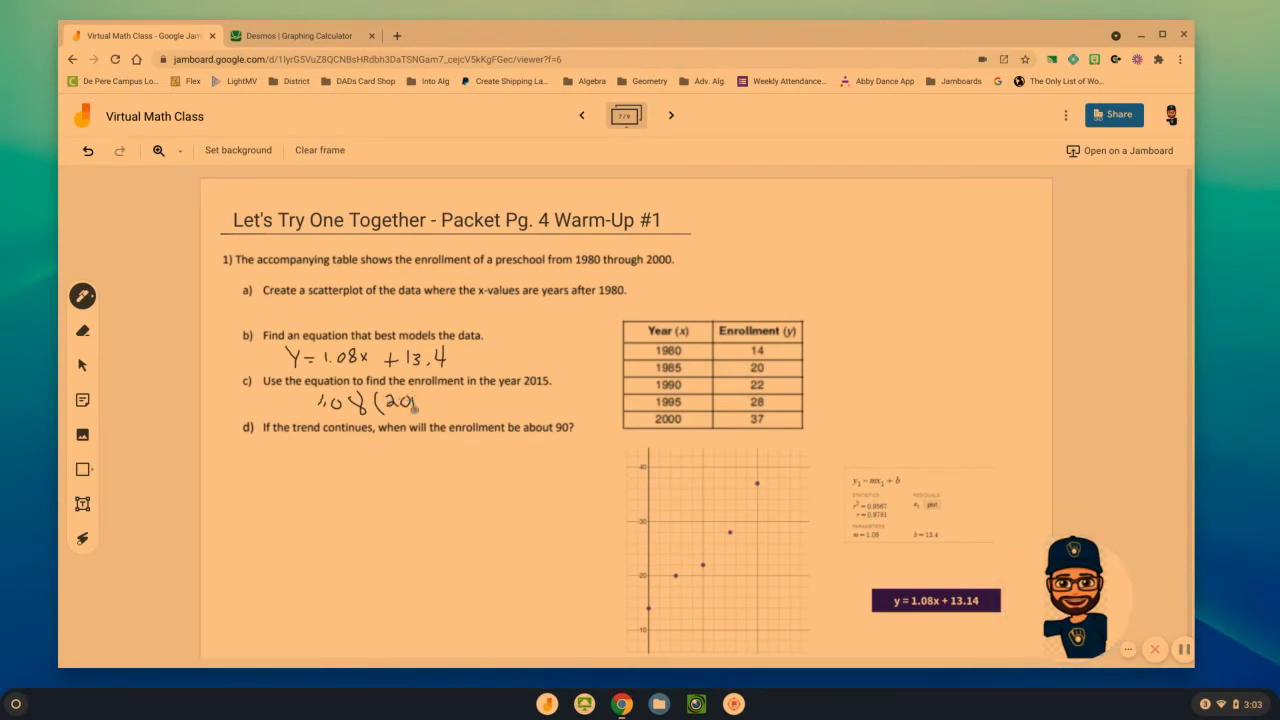
mouse_move(456, 394)
left_mouse_down()
mouse_move(456, 408)
mouse_move(492, 398)
mouse_move(485, 410)
mouse_move(515, 409)
left_mouse_up()
left_click(503, 406)
left_click_drag(898, 565, 958, 619)
left_click_drag(878, 621, 934, 581)
Check the regression parameters in Desmos, and replace 13.4 with -2125 in the handwritten part b equation in Jamboard
left_click(325, 36)
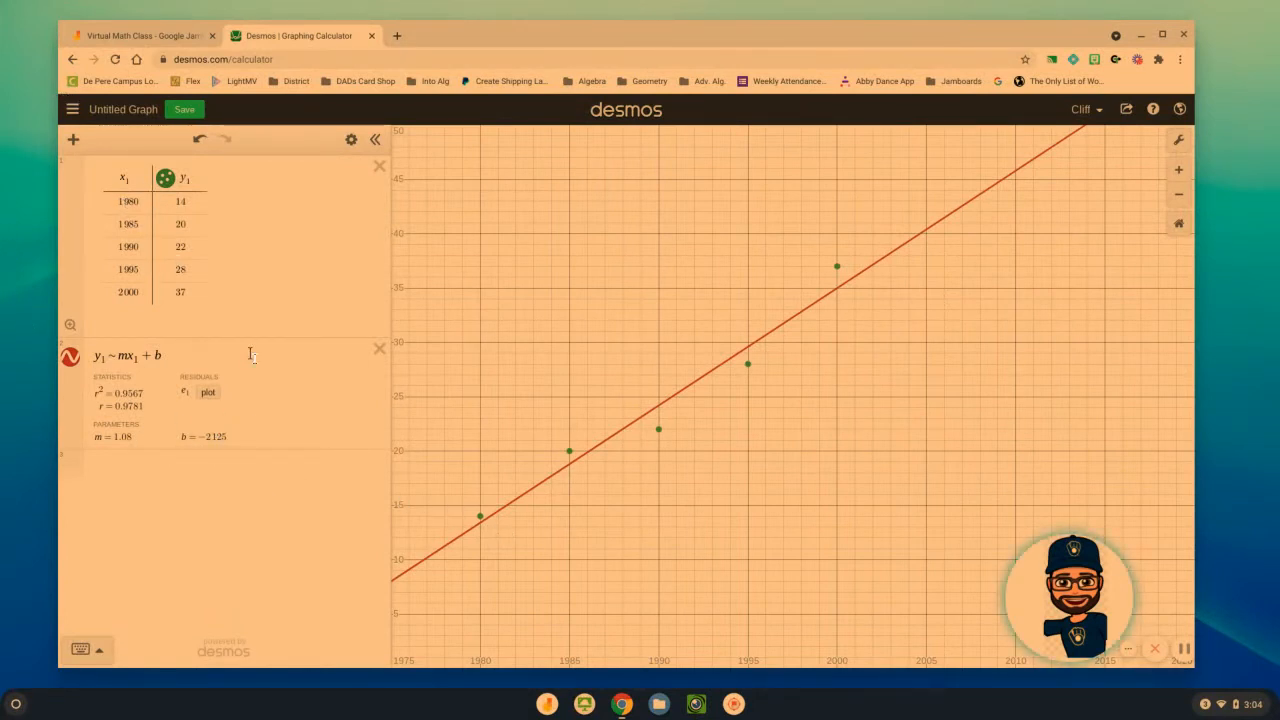
left_click(140, 35)
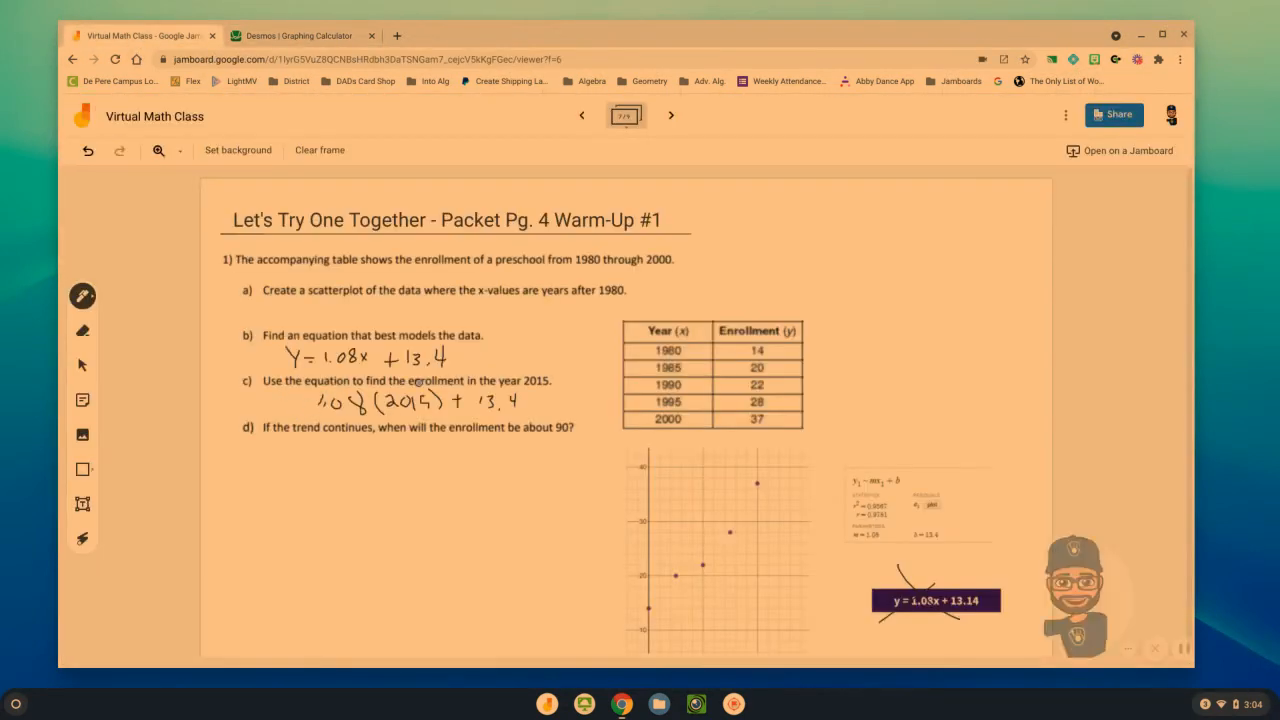
left_click(82, 330)
mouse_move(385, 346)
left_mouse_down()
mouse_move(447, 347)
mouse_move(406, 360)
left_mouse_up()
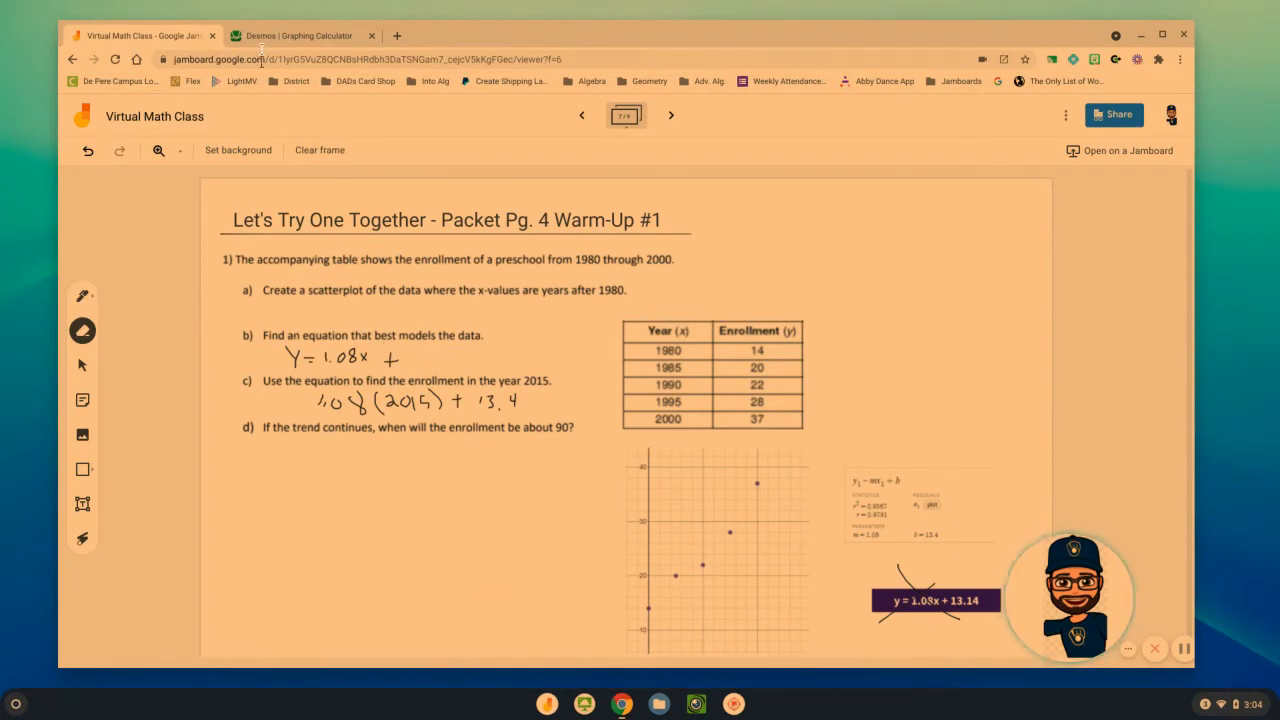
left_click(274, 36)
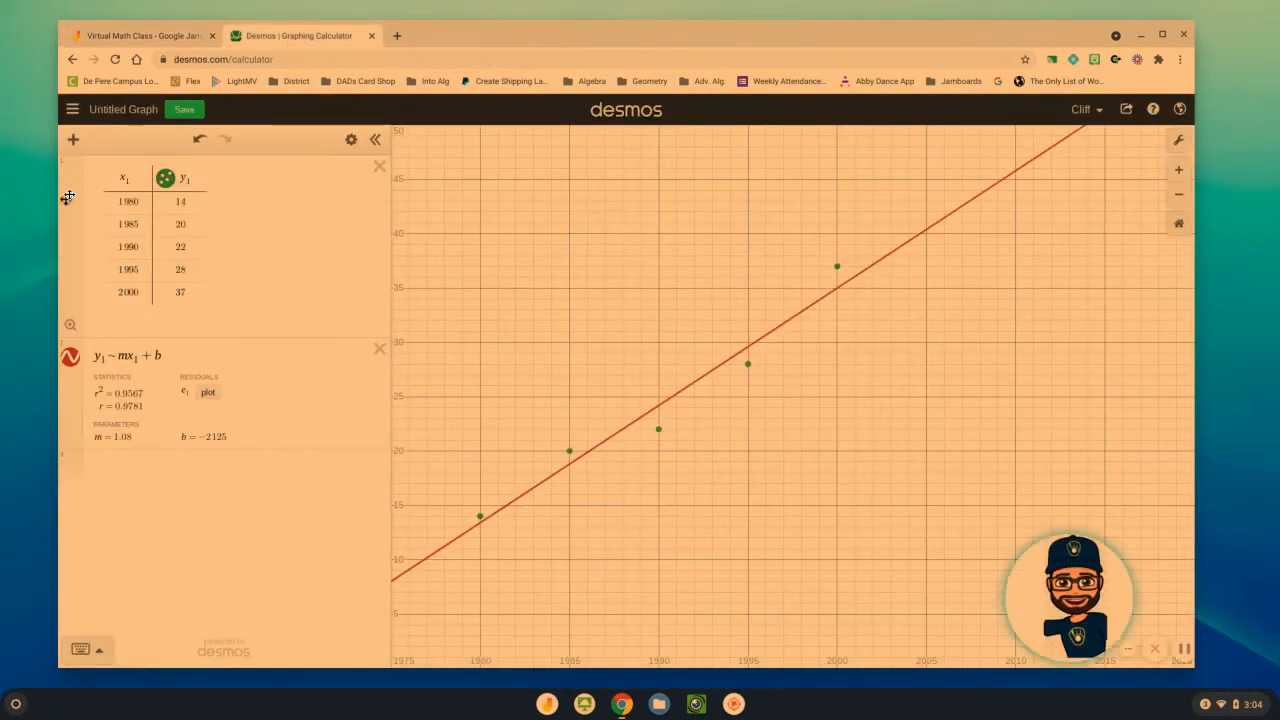
left_click(143, 35)
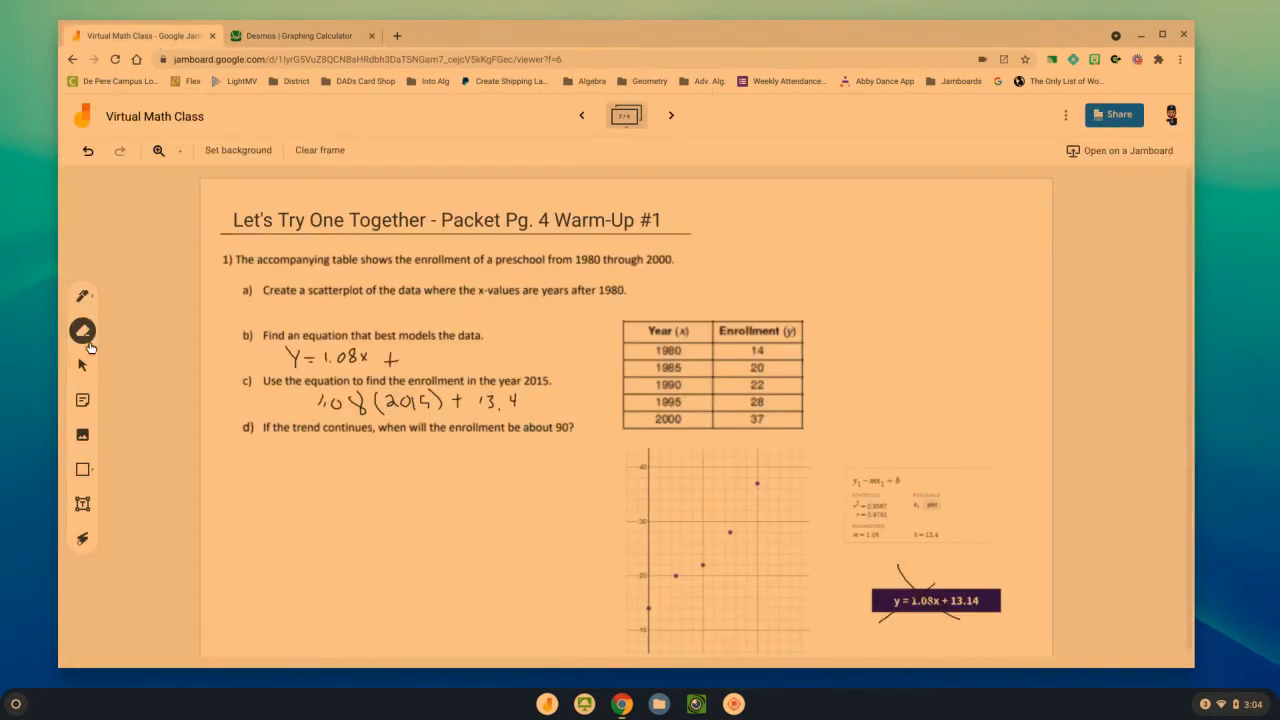
left_click(84, 298)
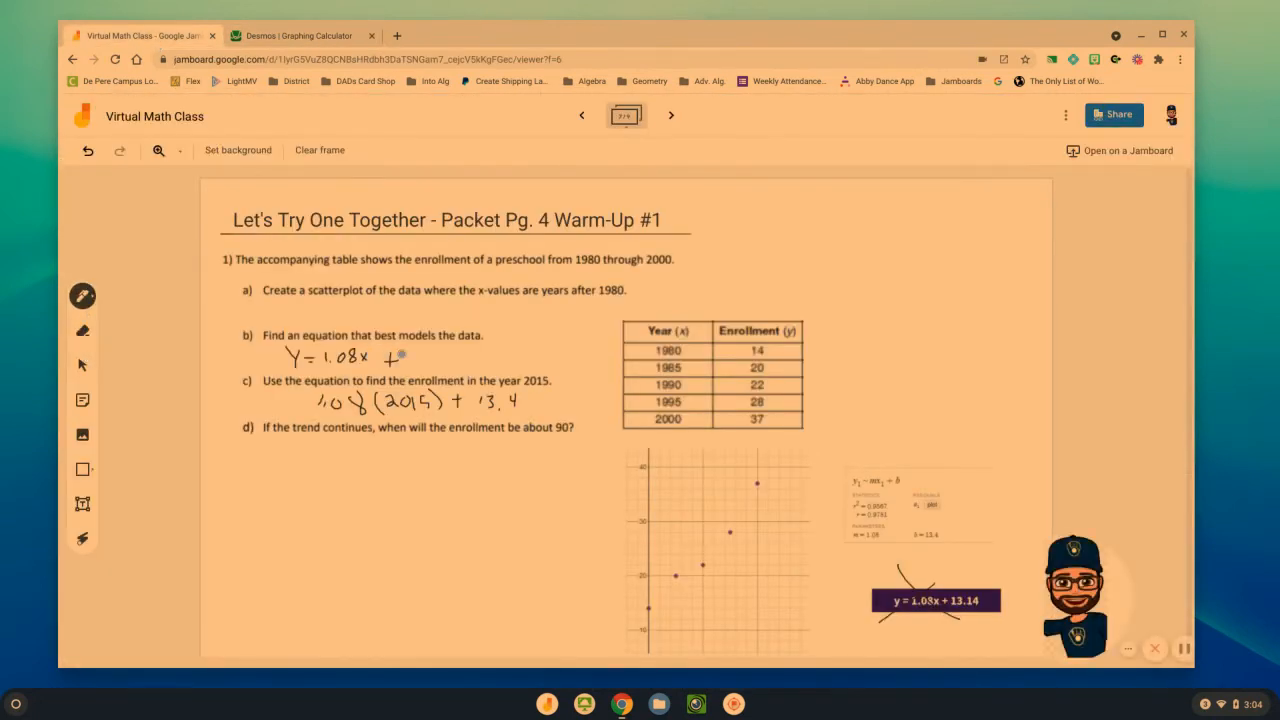
left_click_drag(420, 365, 430, 365)
Strike out 13.4 in the part c expression, handwriting -2125 after it and a circled 51.2 in front
left_click_drag(491, 389, 508, 401)
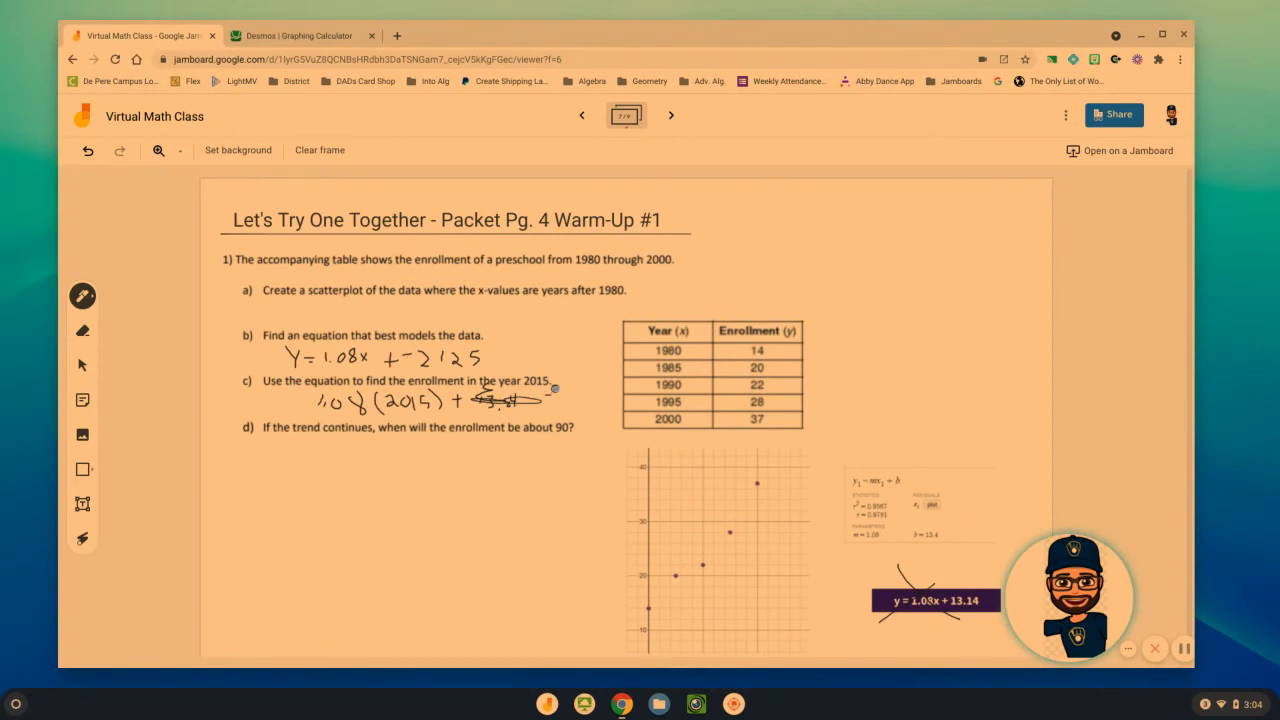
left_click_drag(563, 398, 575, 399)
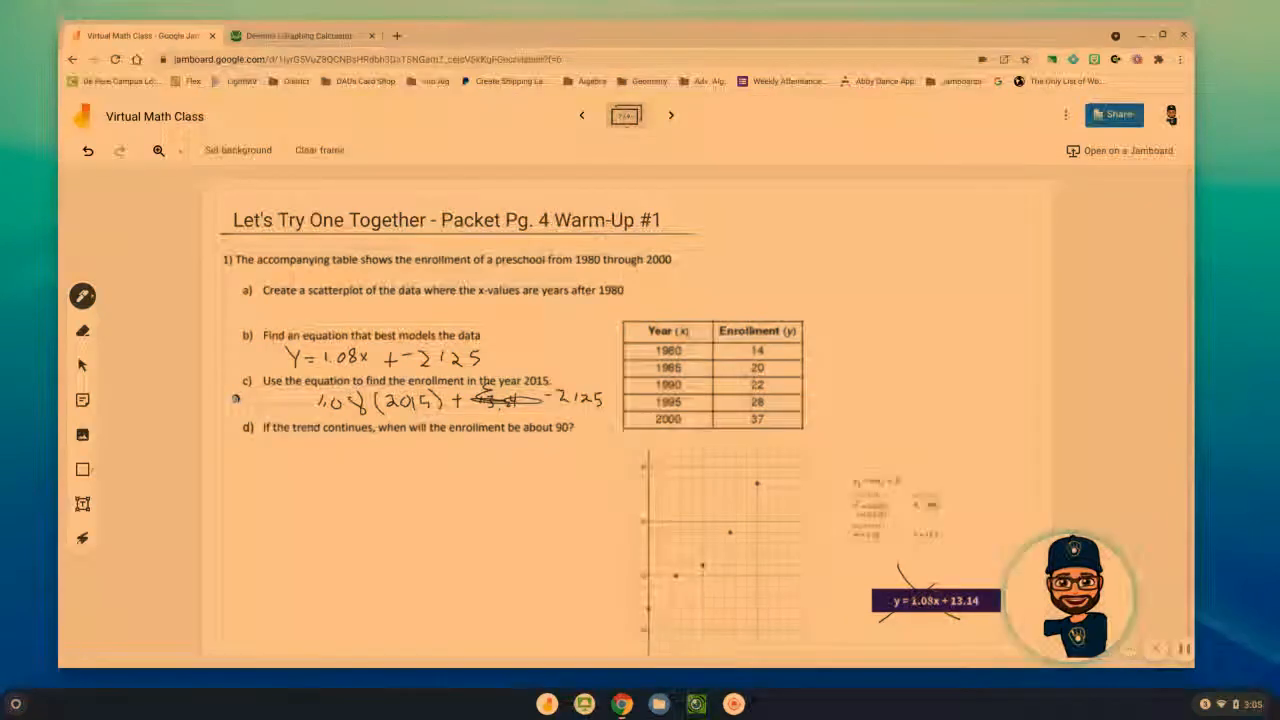
left_click_drag(229, 401, 250, 401)
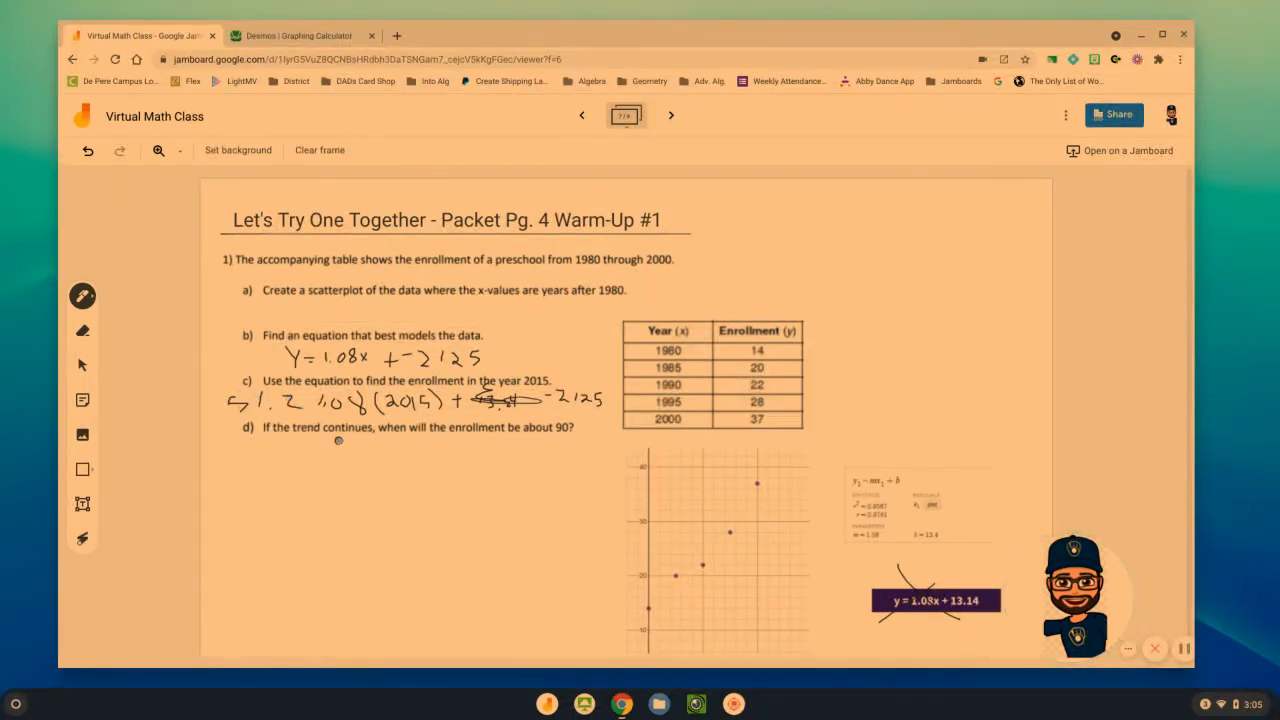
mouse_move(290, 381)
left_mouse_down()
mouse_move(228, 390)
mouse_move(250, 425)
mouse_move(302, 420)
mouse_move(312, 396)
left_mouse_up()
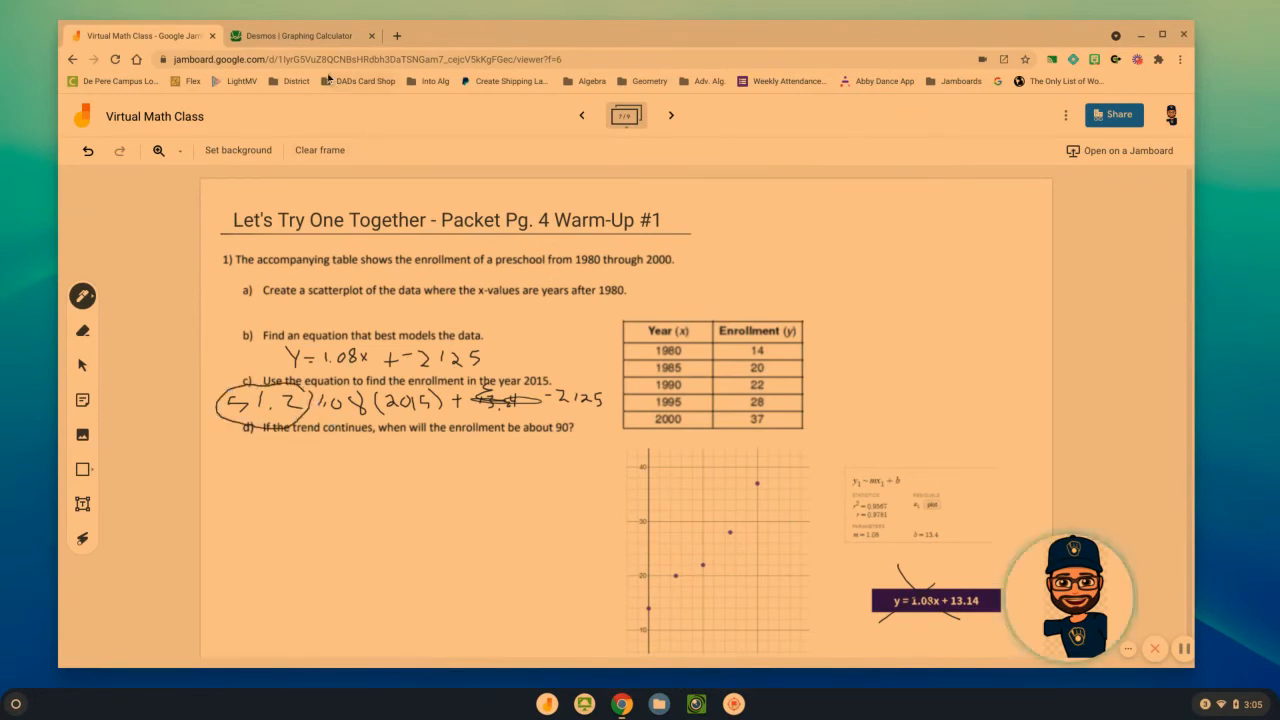
Switch to Desmos and add the expression y = 1.08(2015) - 2125 below the regression
left_click(300, 35)
left_click(145, 462)
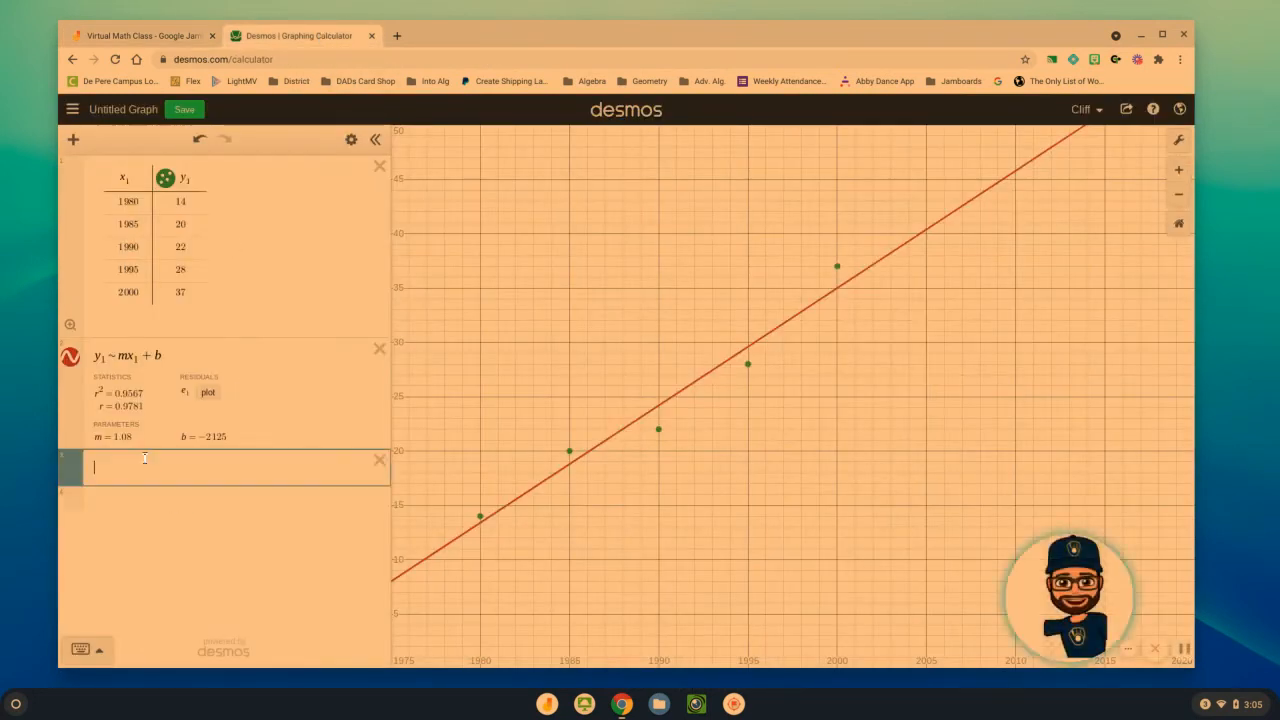
type("y = ")
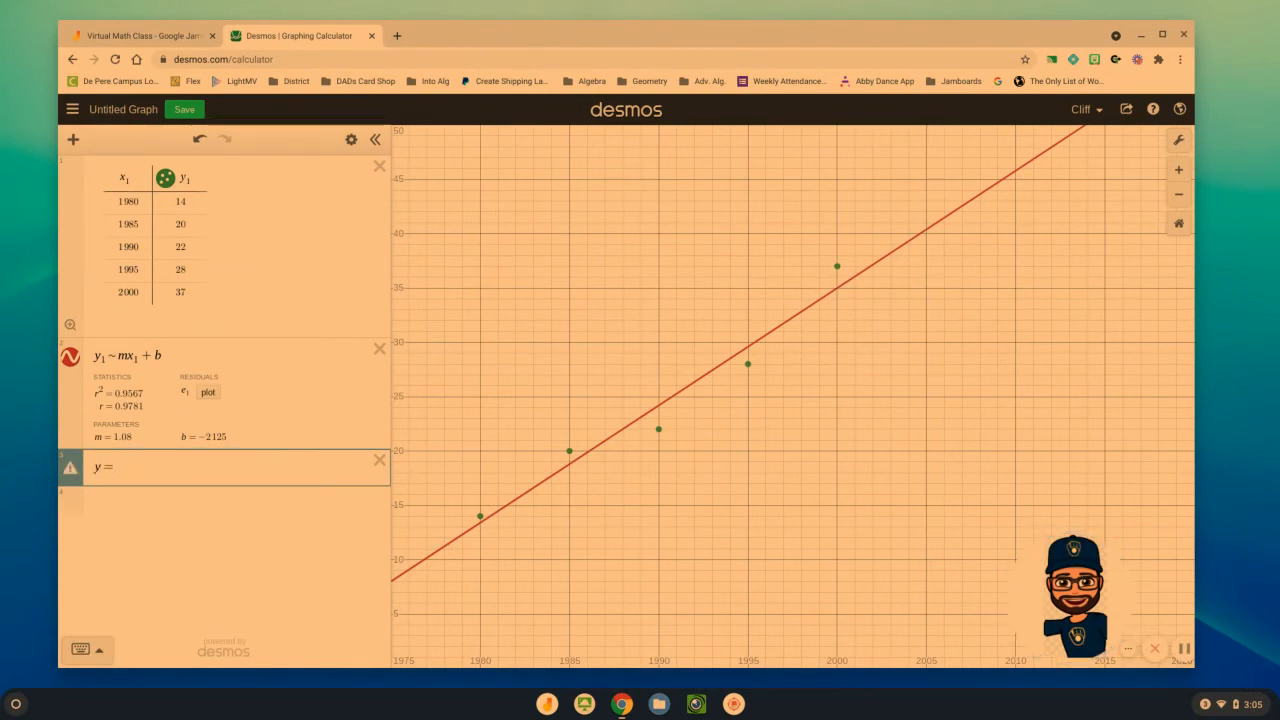
type("1.08")
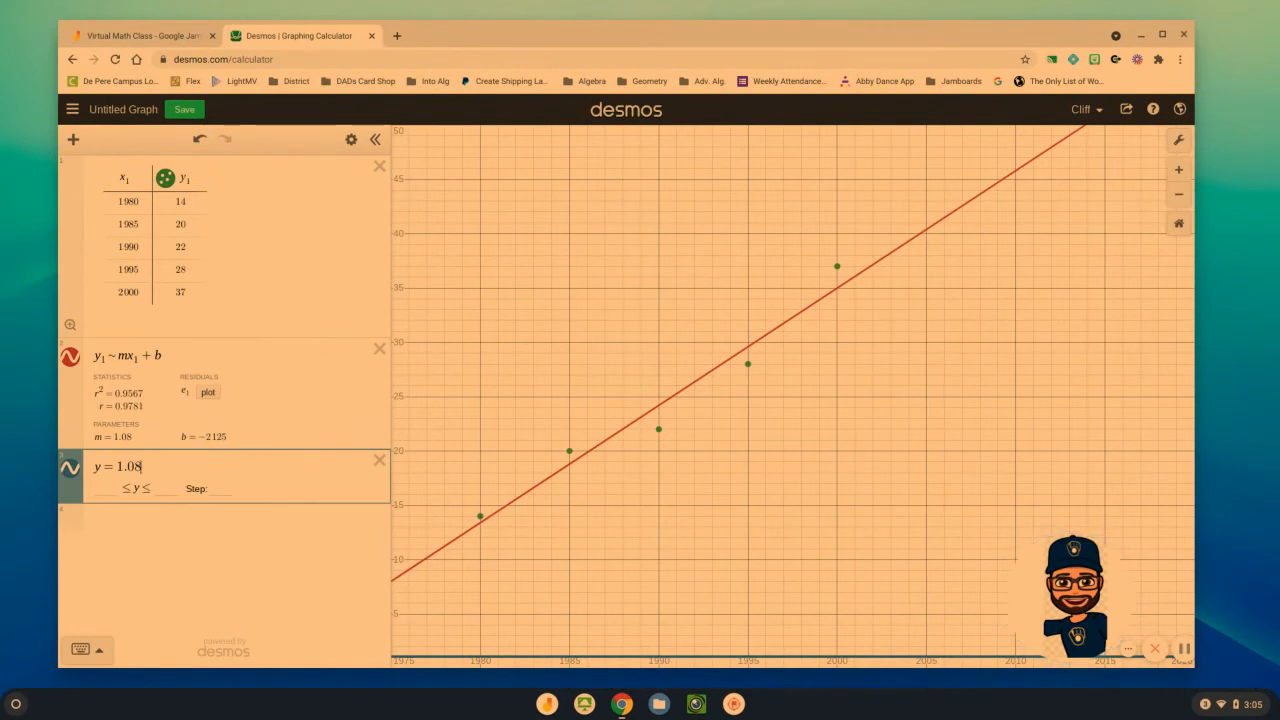
type("(201")
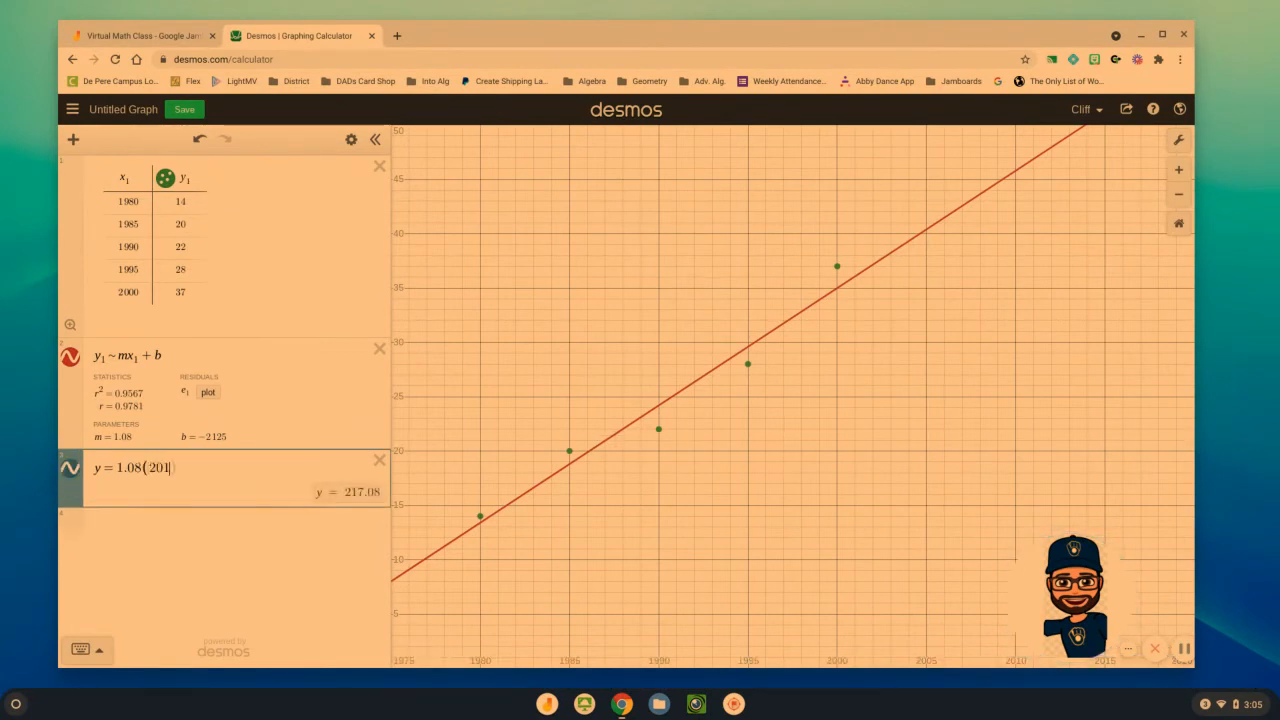
type("5) - ")
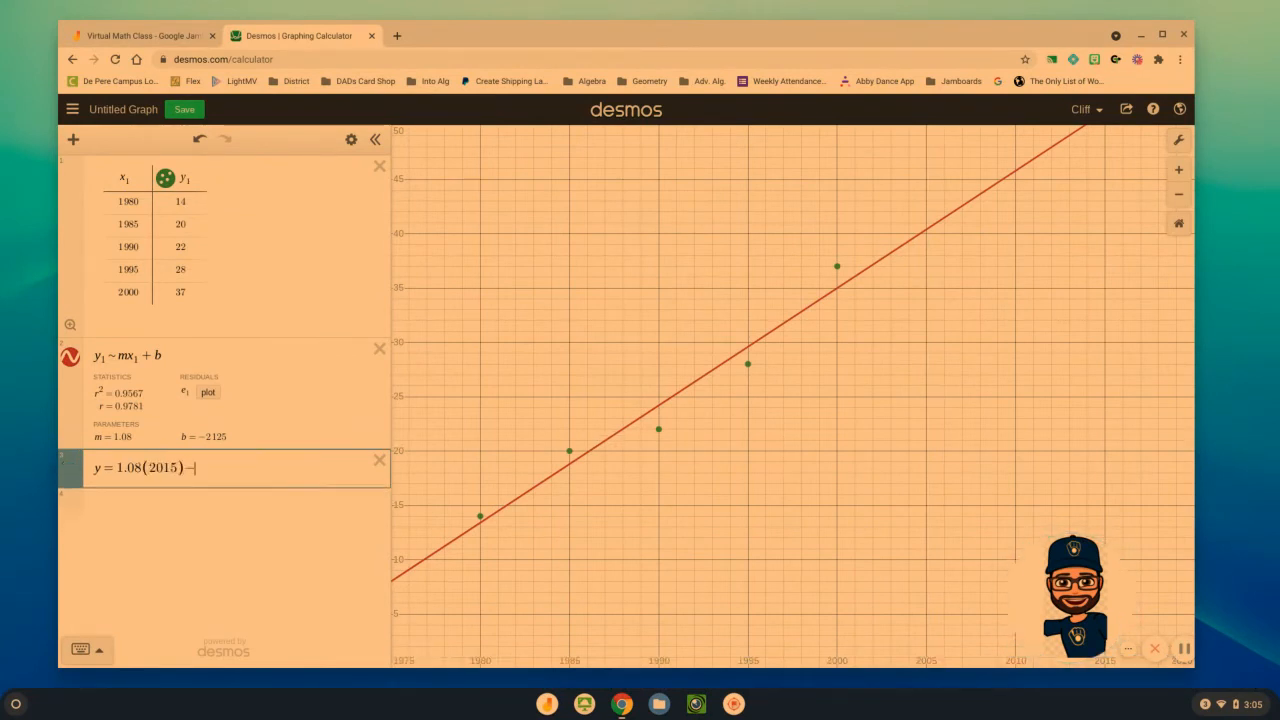
type("212")
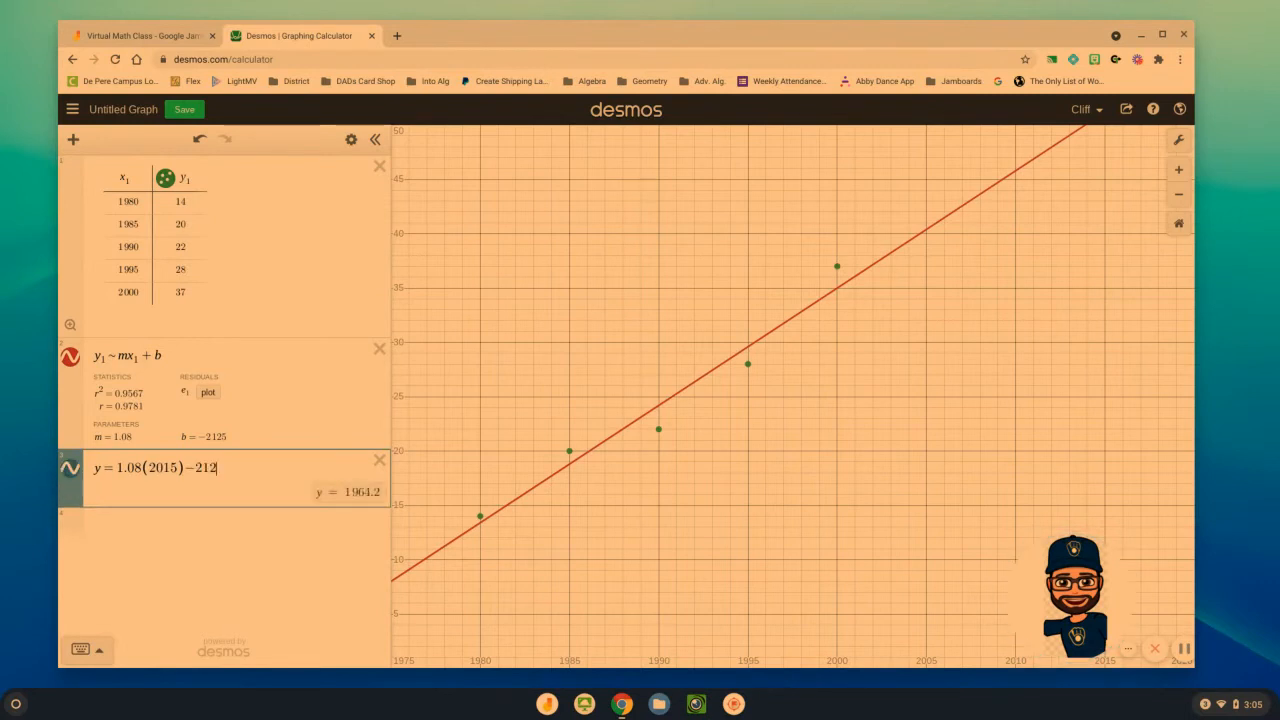
type("5")
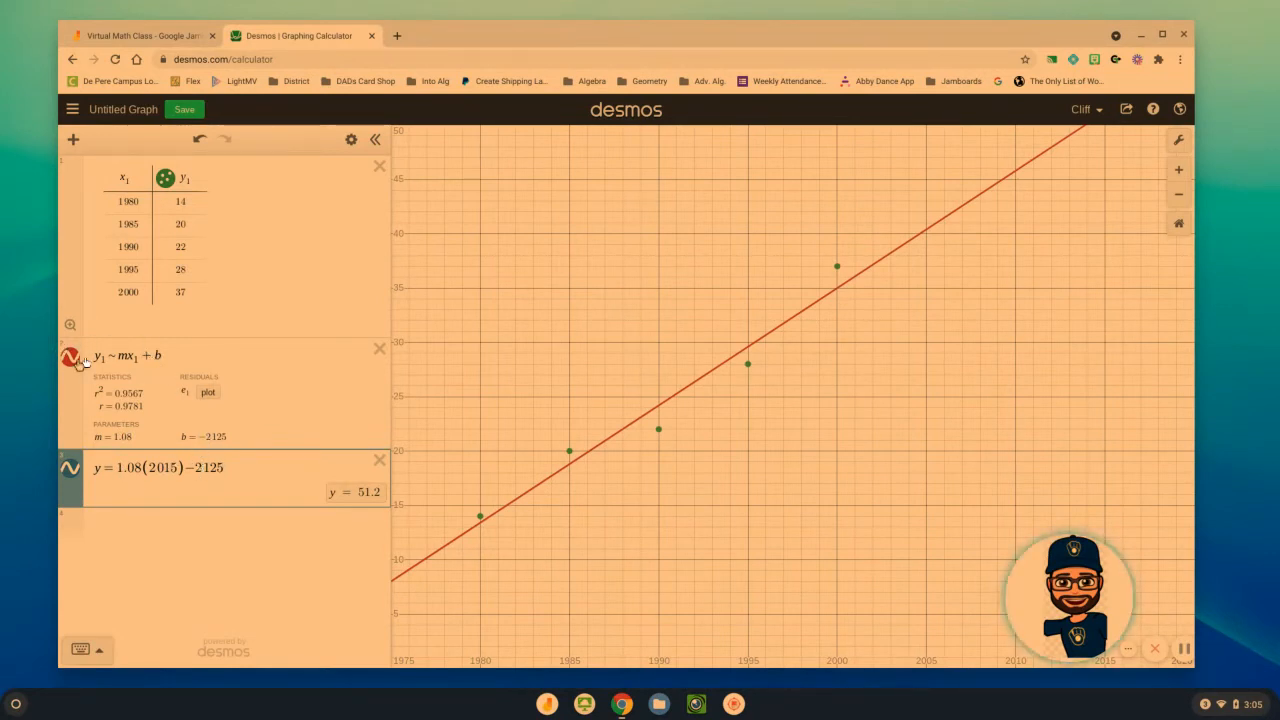
Switch to Jamboard and handwrite the equation 90 = 1.08x + -2125 below part d
left_click(150, 36)
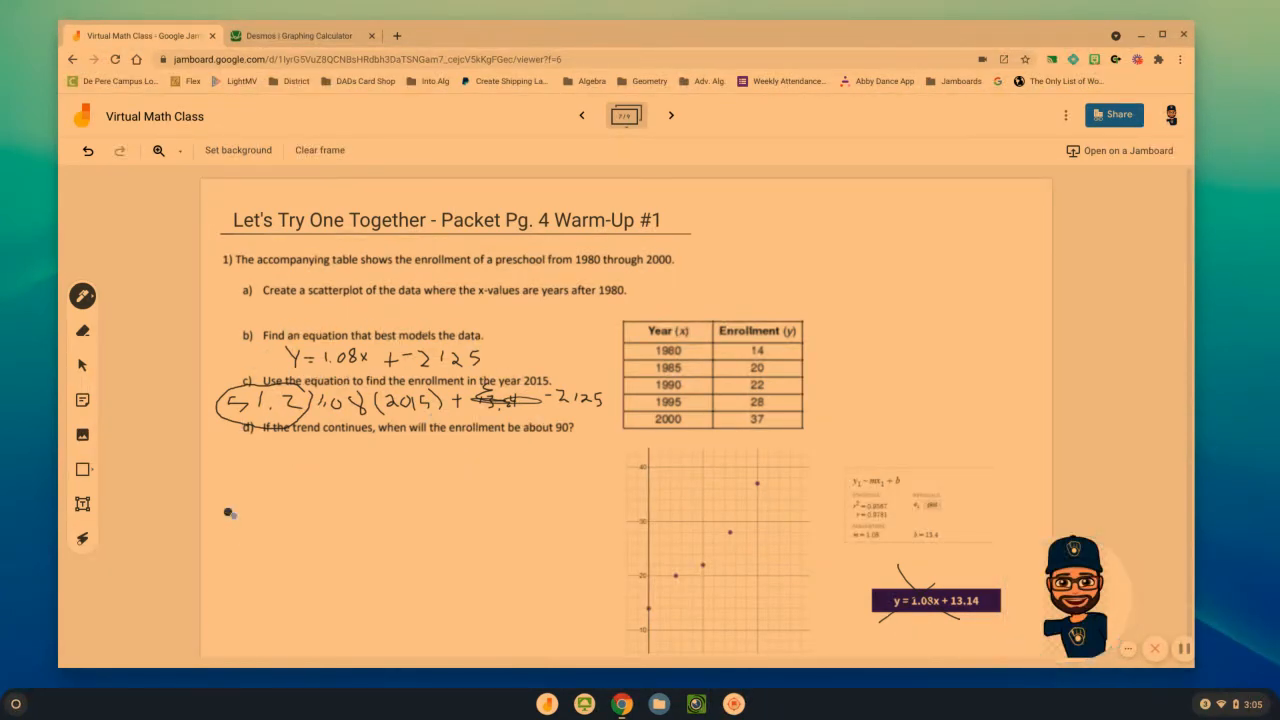
mouse_move(266, 486)
left_mouse_down()
mouse_move(263, 512)
mouse_move(282, 493)
mouse_move(320, 503)
mouse_move(354, 483)
mouse_move(405, 516)
mouse_move(390, 518)
mouse_move(432, 496)
left_mouse_up()
left_click(336, 505)
mouse_move(424, 488)
left_mouse_down()
mouse_move(424, 505)
mouse_move(446, 489)
mouse_move(494, 505)
mouse_move(506, 488)
left_mouse_up()
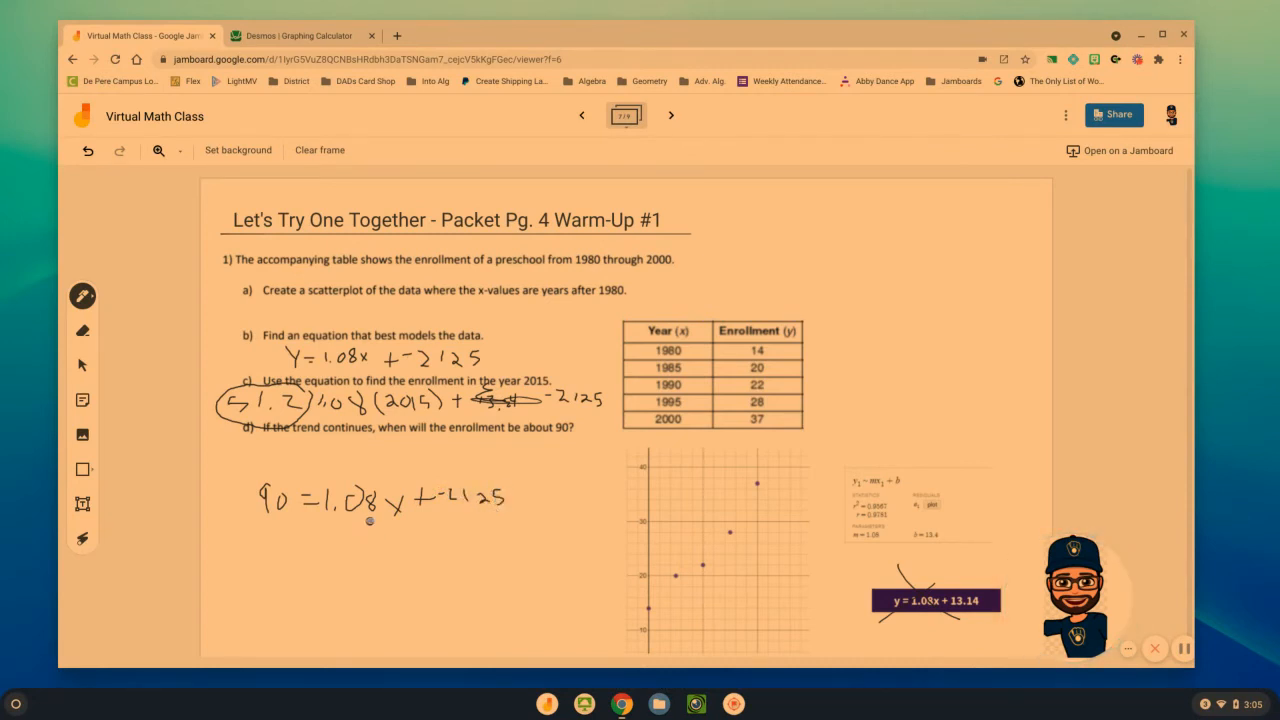
Switch to Desmos and enter the equation 90 = 1.08x - 2125 as a new expression
left_click(318, 36)
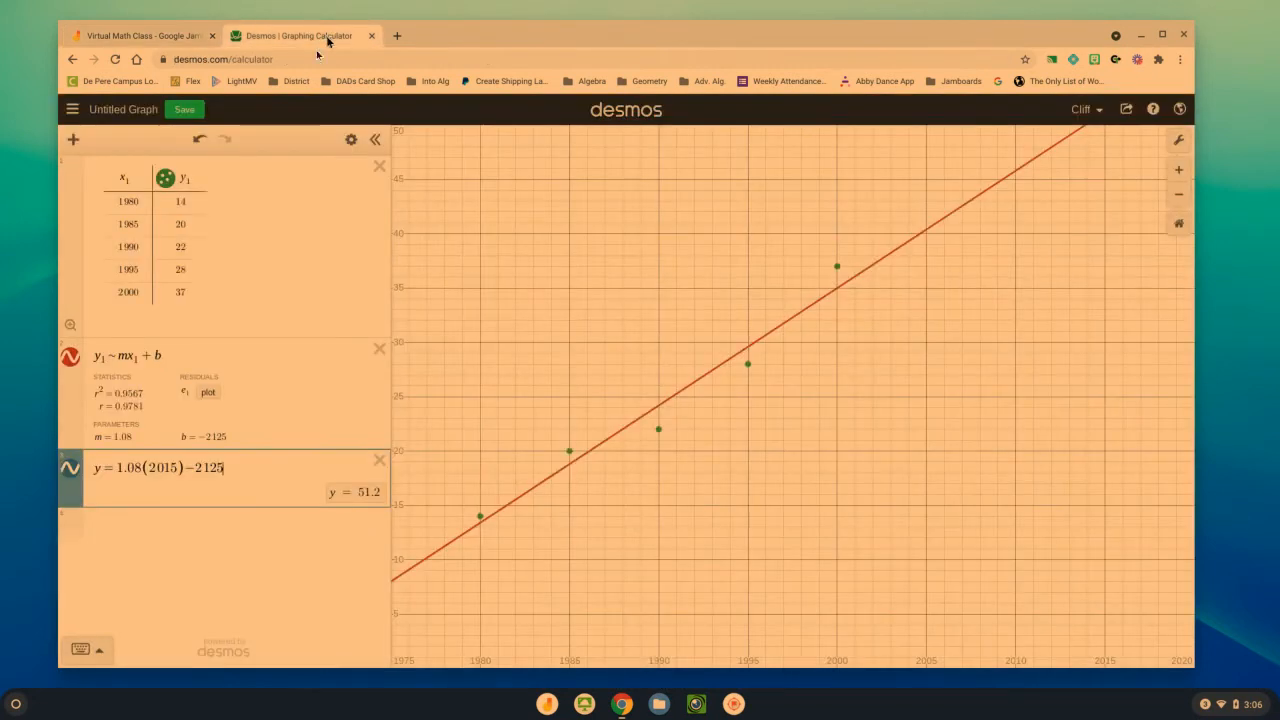
left_click(131, 536)
type("9")
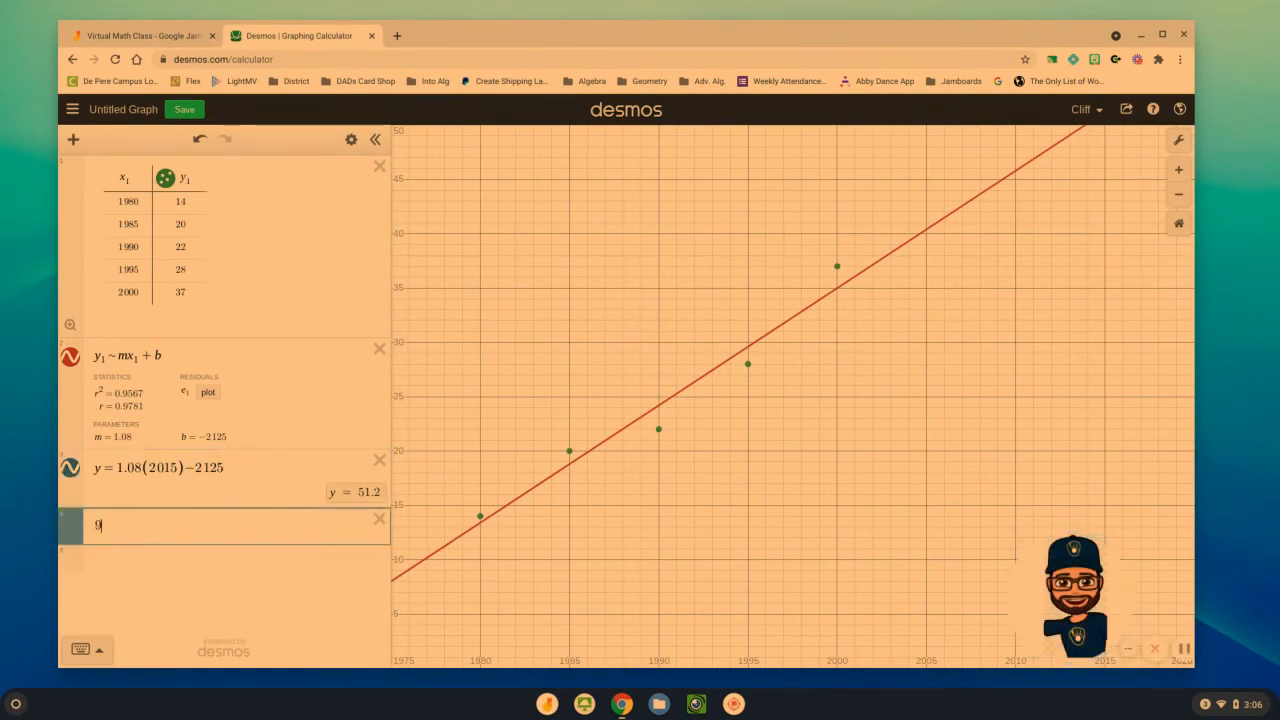
type("0=1")
type(".08x-")
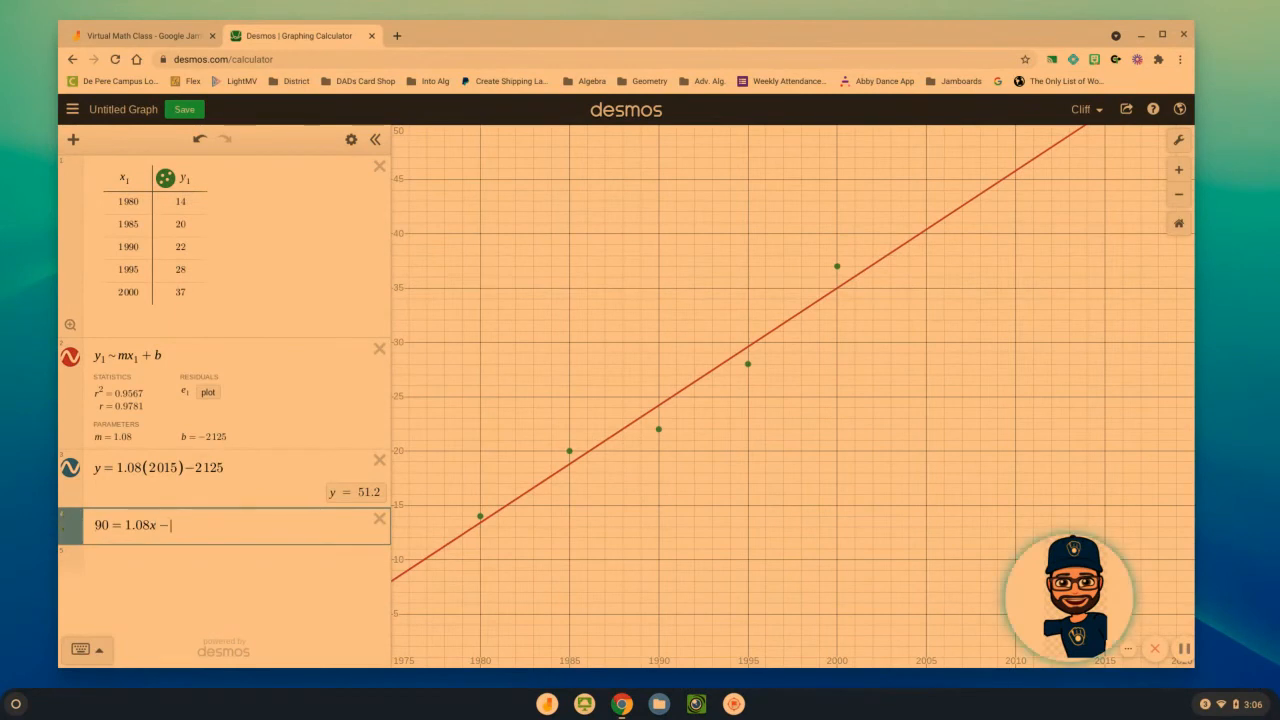
type("2125")
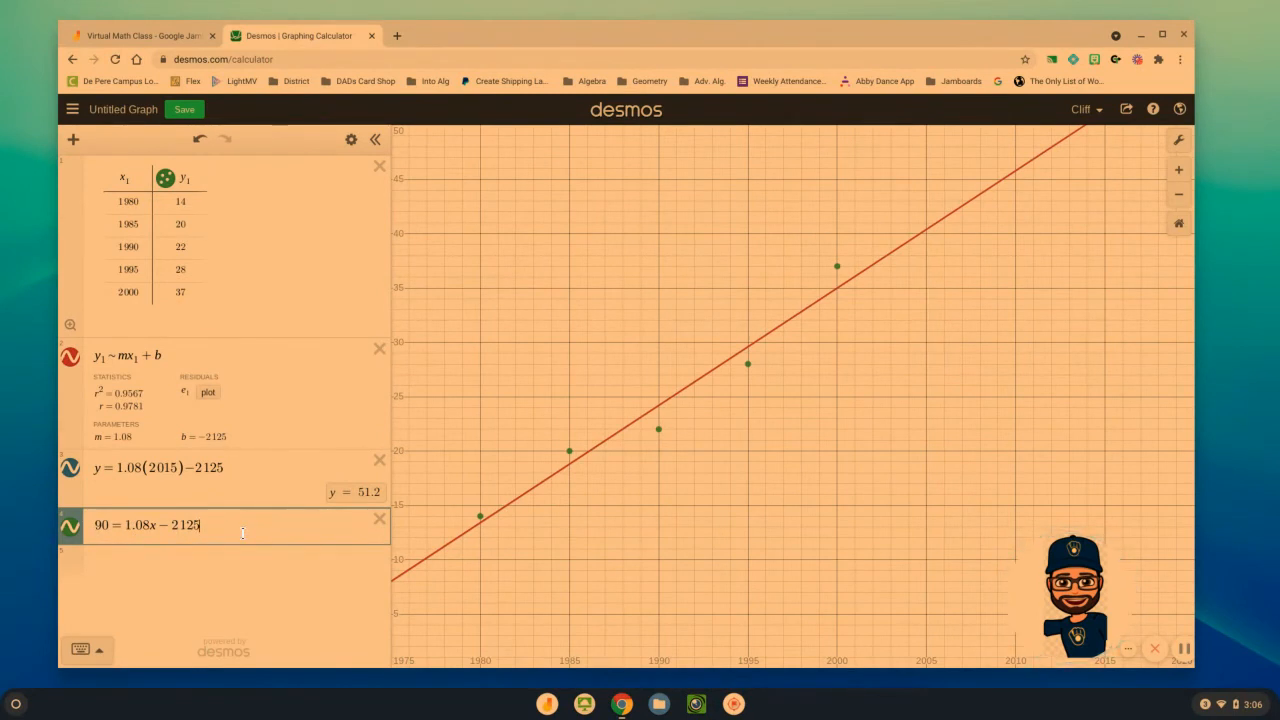
Replace the last equation with y = 90 and display the coordinates where it intersects the regression line
left_click_drag(223, 533, 91, 530)
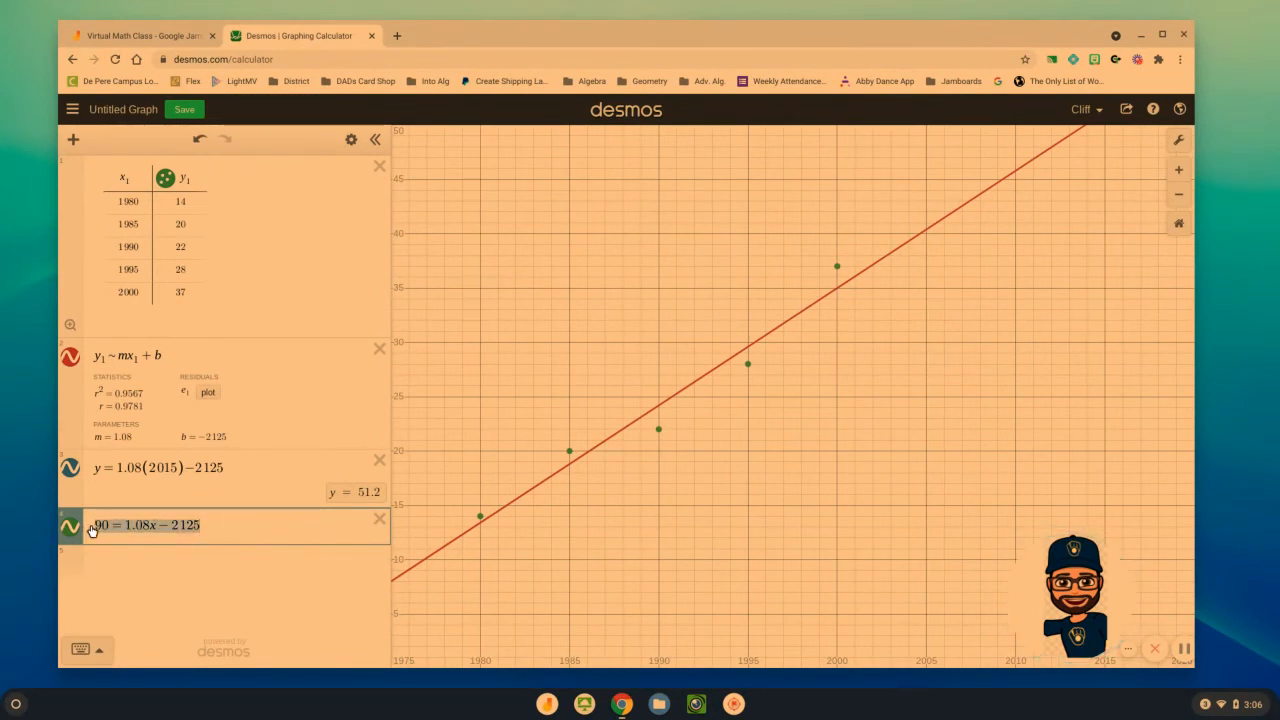
type("y=90")
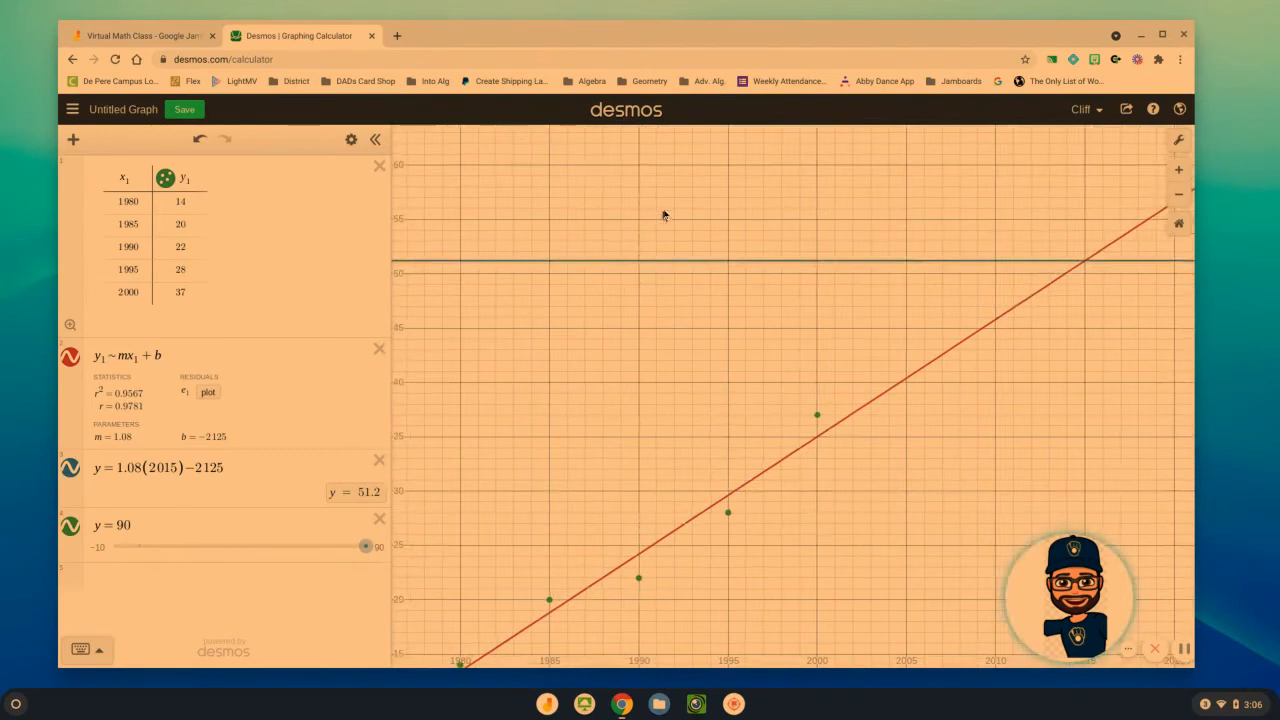
left_click_drag(663, 211, 663, 374)
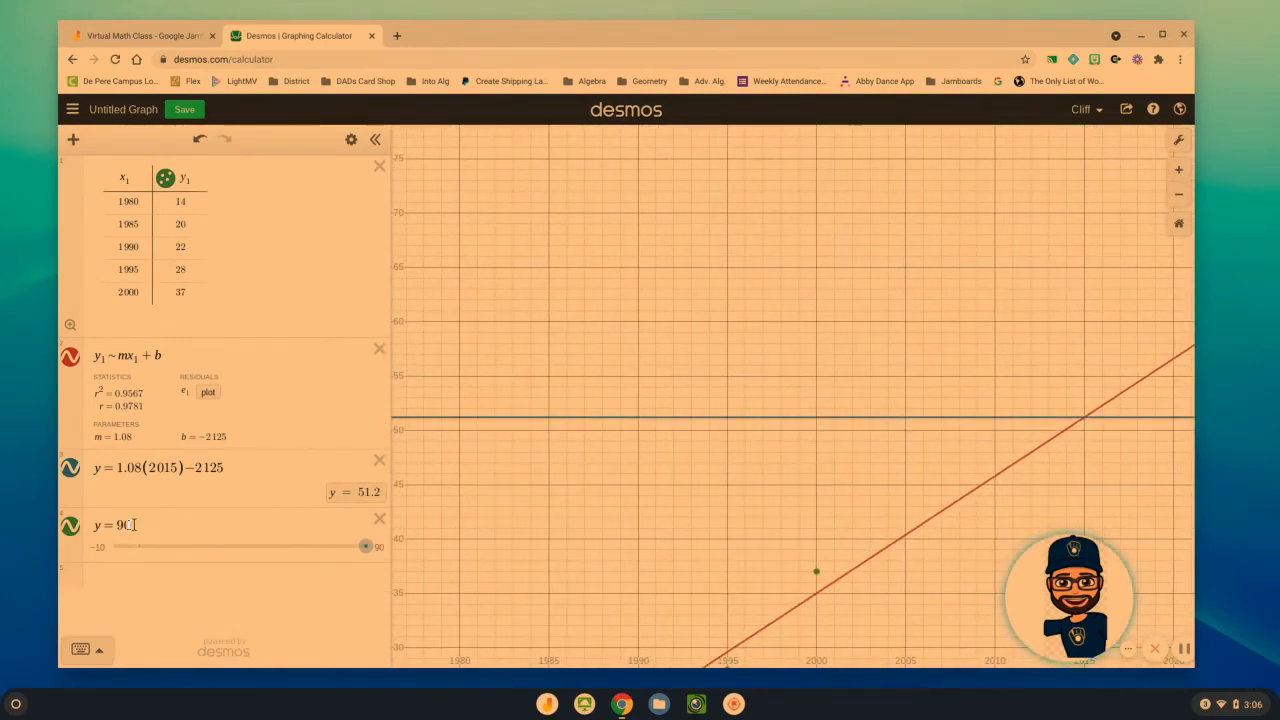
left_click_drag(638, 280, 585, 494)
left_click_drag(895, 392, 663, 428)
left_click_drag(1005, 347, 755, 376)
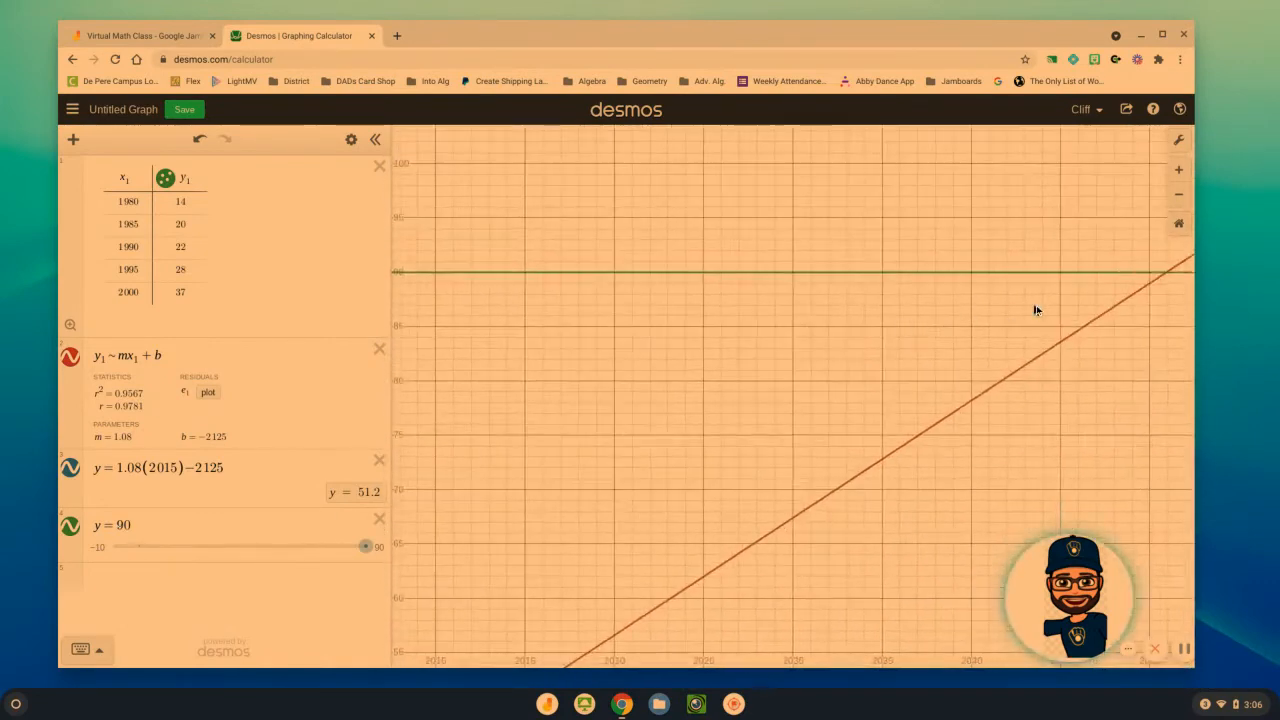
left_click_drag(1034, 305, 866, 325)
left_click(1004, 292)
left_click(1004, 292)
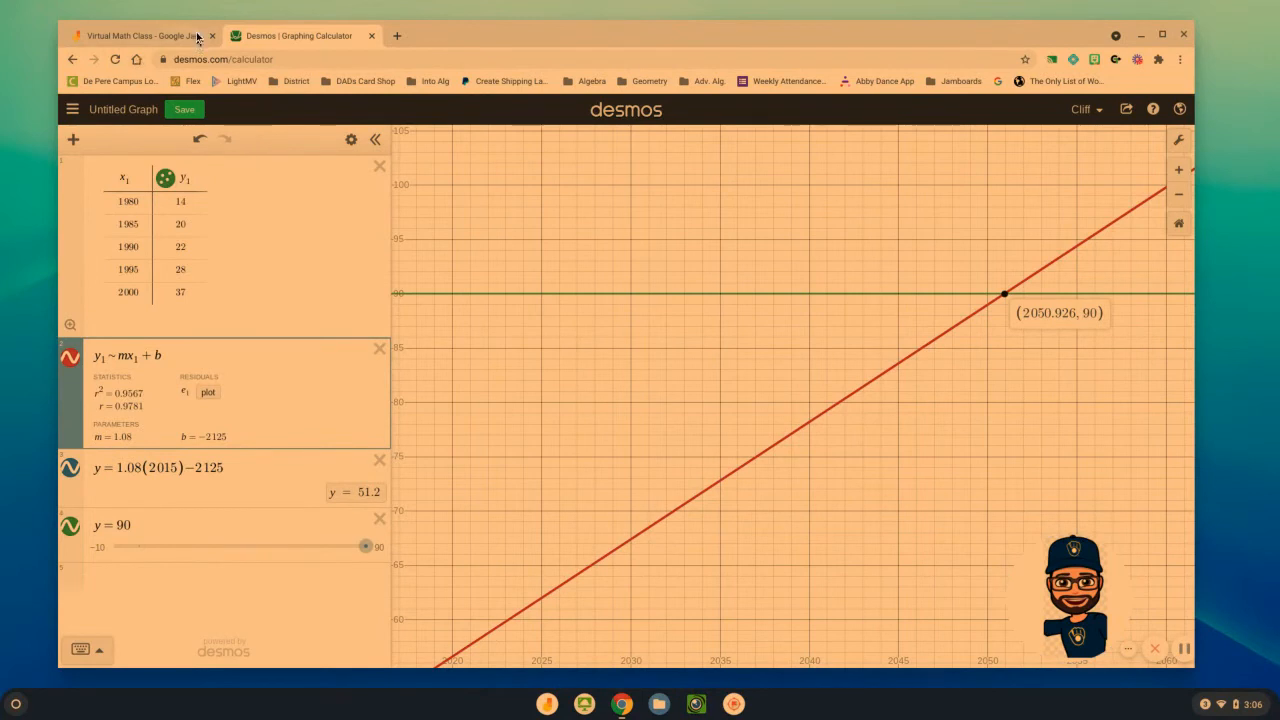
Switch to Jamboard and go to the Penny Circle + Regression frame
left_click(145, 36)
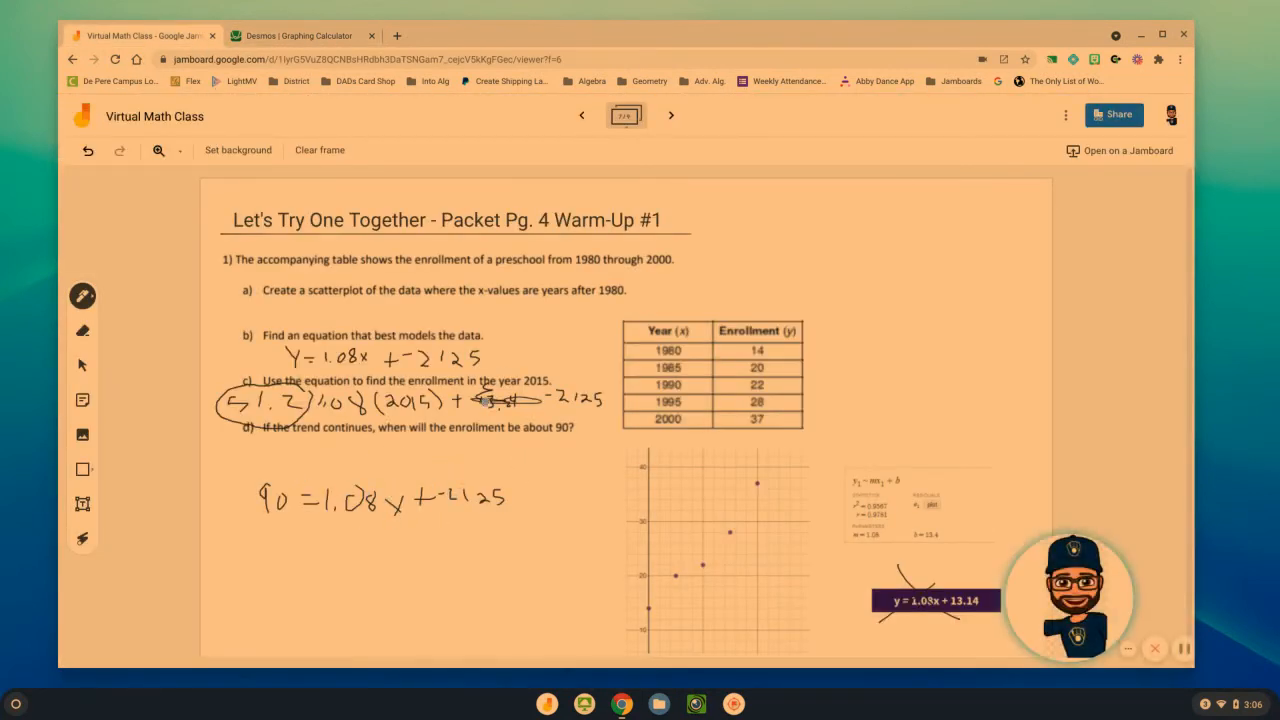
left_click(673, 115)
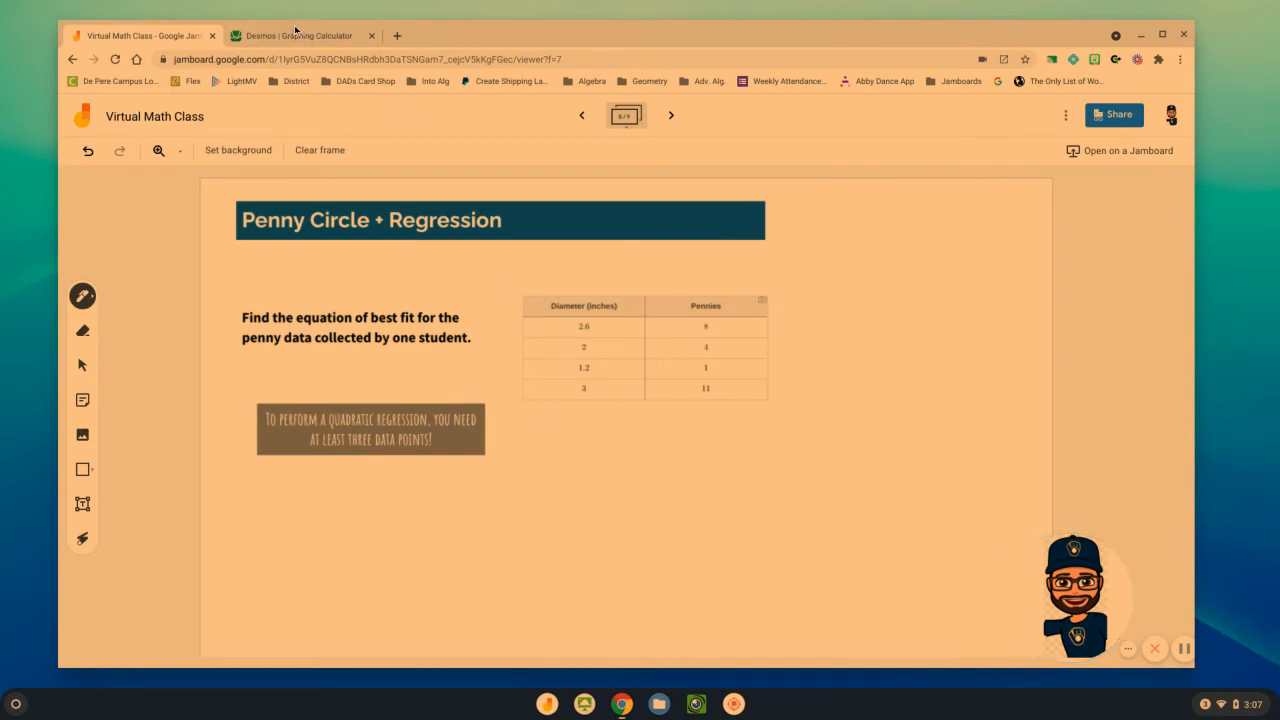
Switch to Desmos and delete all remaining expressions along with the enrollment data table
left_click(298, 36)
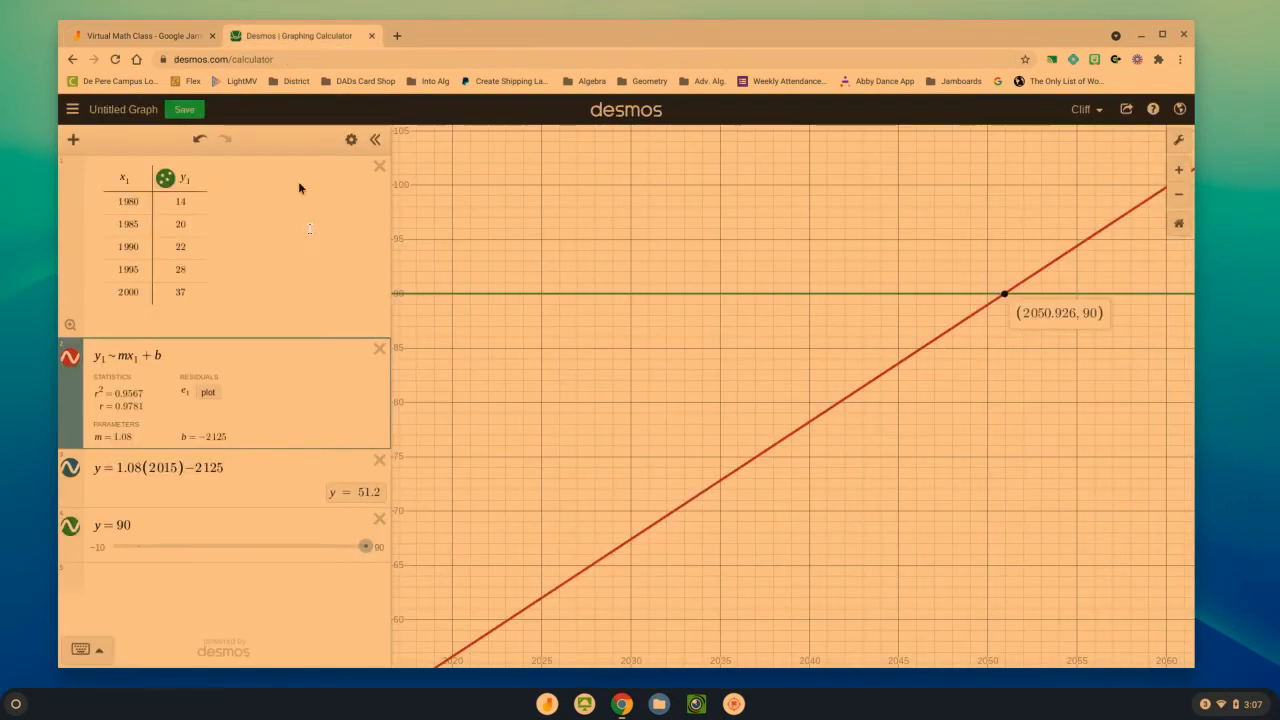
left_click(379, 460)
left_click(377, 460)
left_click(379, 352)
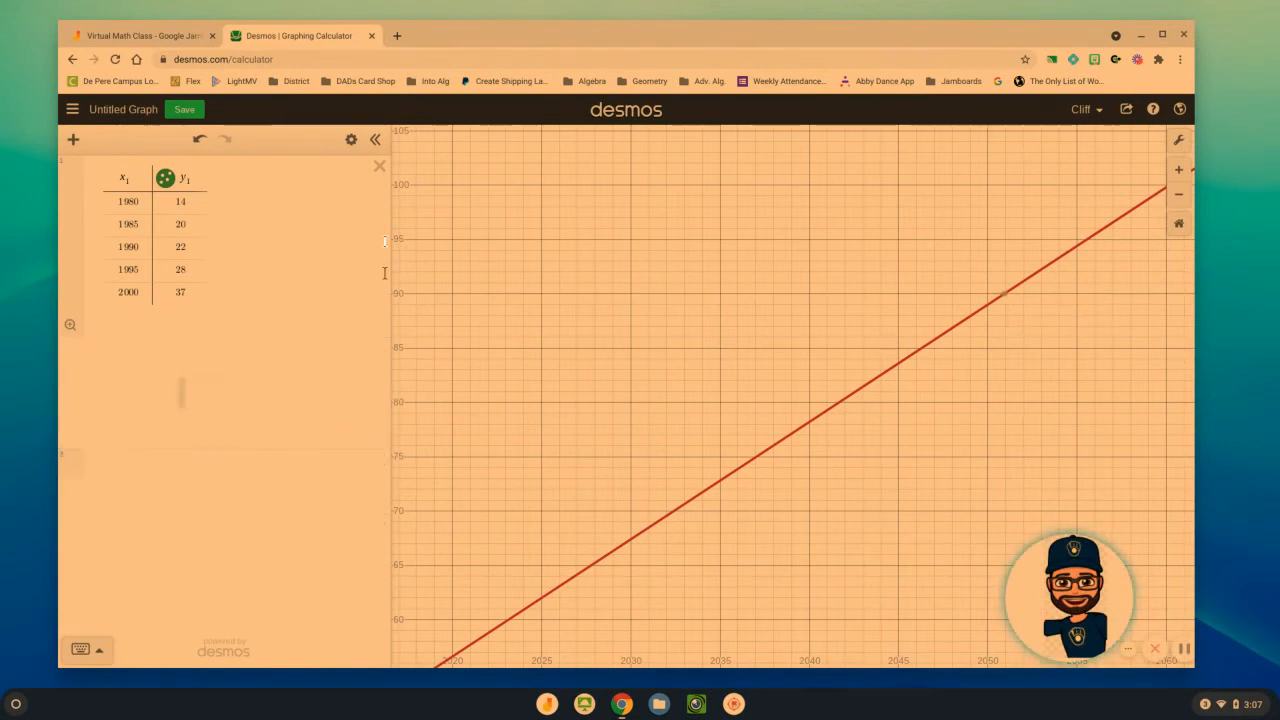
left_click(380, 166)
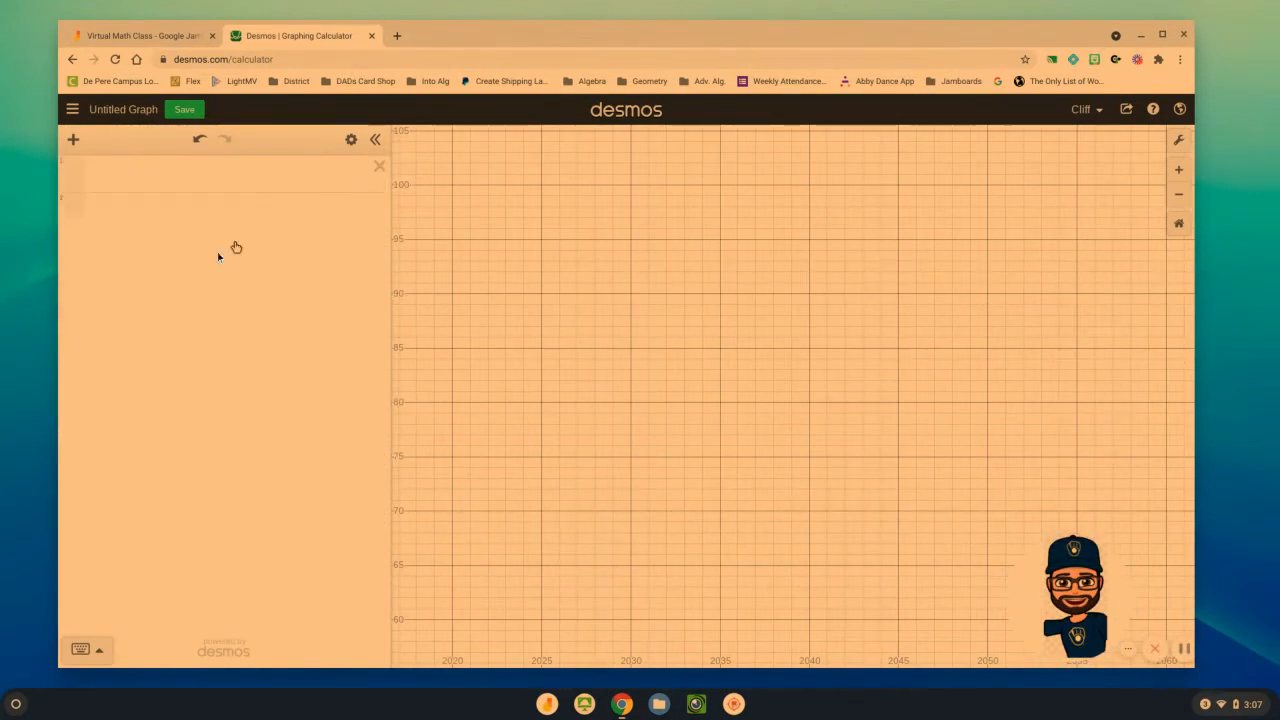
Add a new table and, consulting the penny data in Jamboard, enter the first row with x1 = 2.6 and y1 = 8
left_click(72, 142)
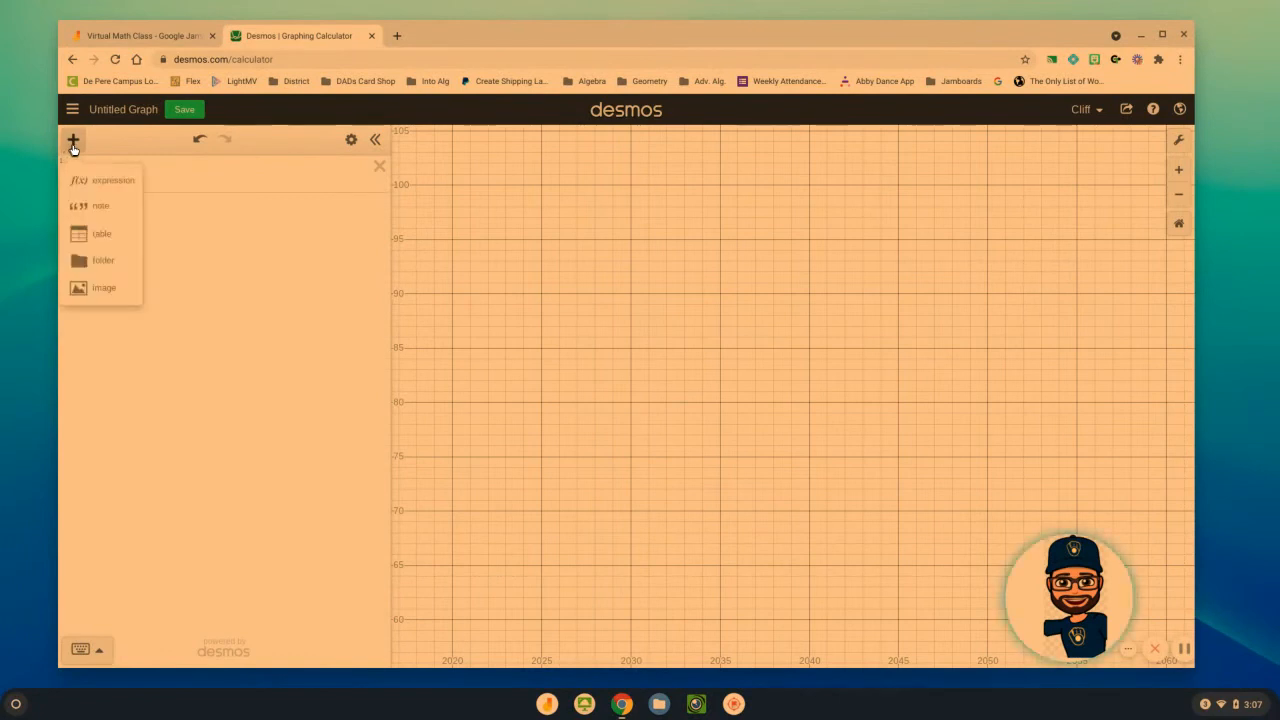
left_click(104, 231)
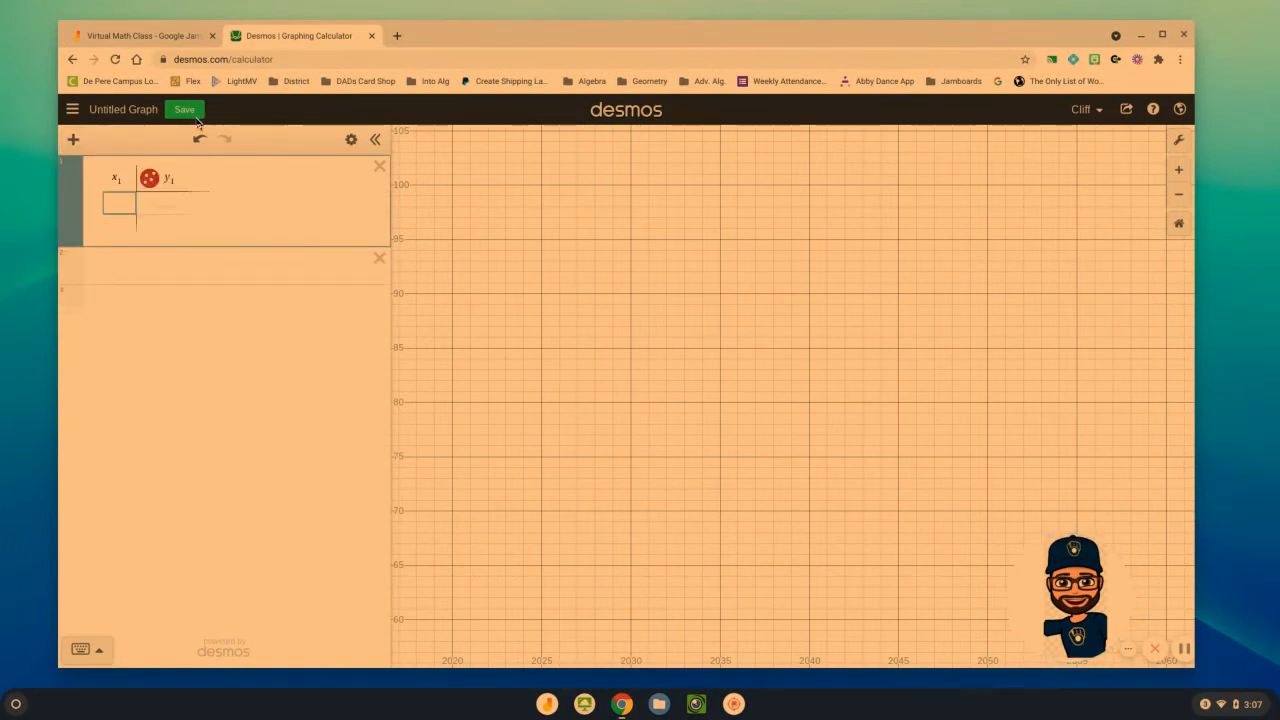
left_click(150, 35)
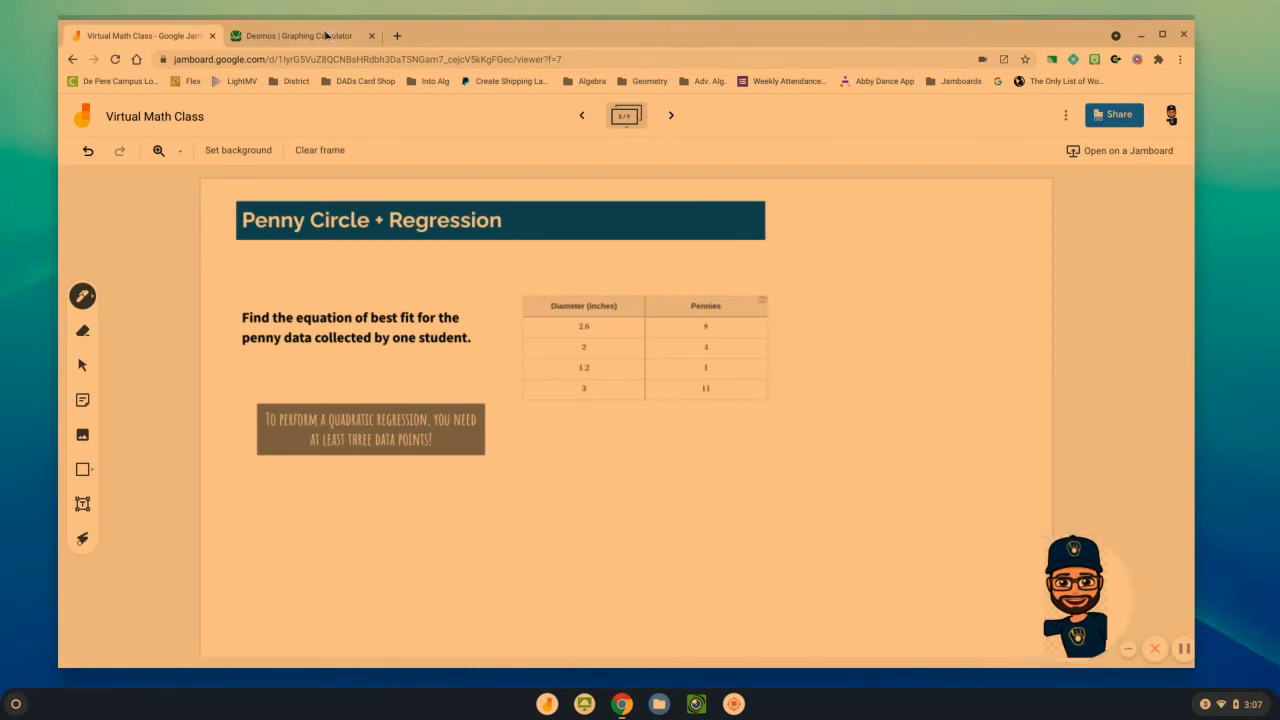
left_click(299, 35)
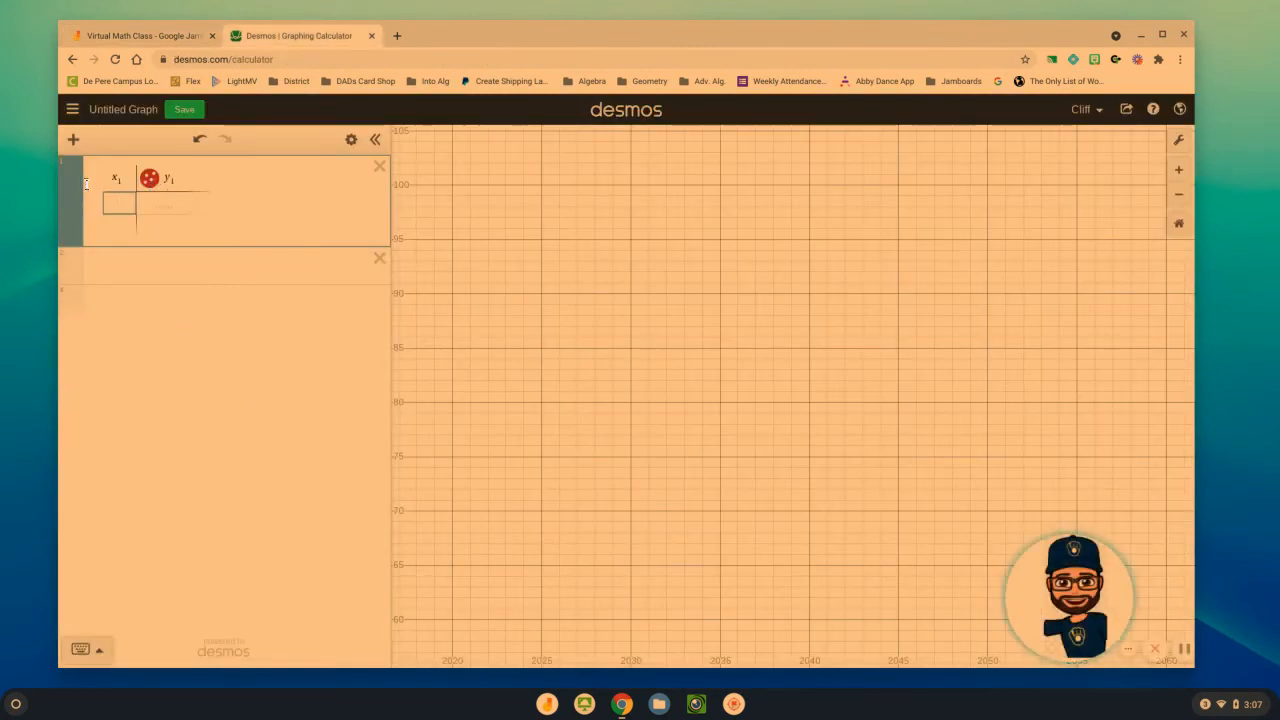
type("2020")
key("Tab")
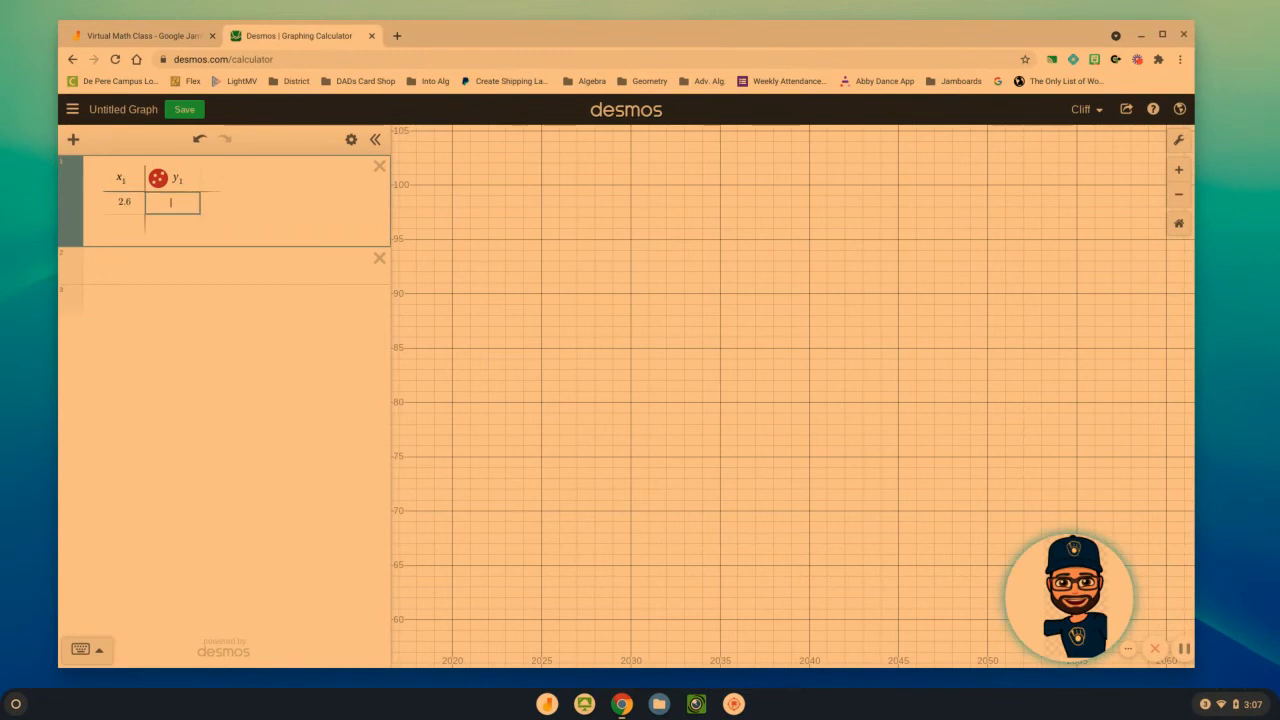
type("8")
key("Return")
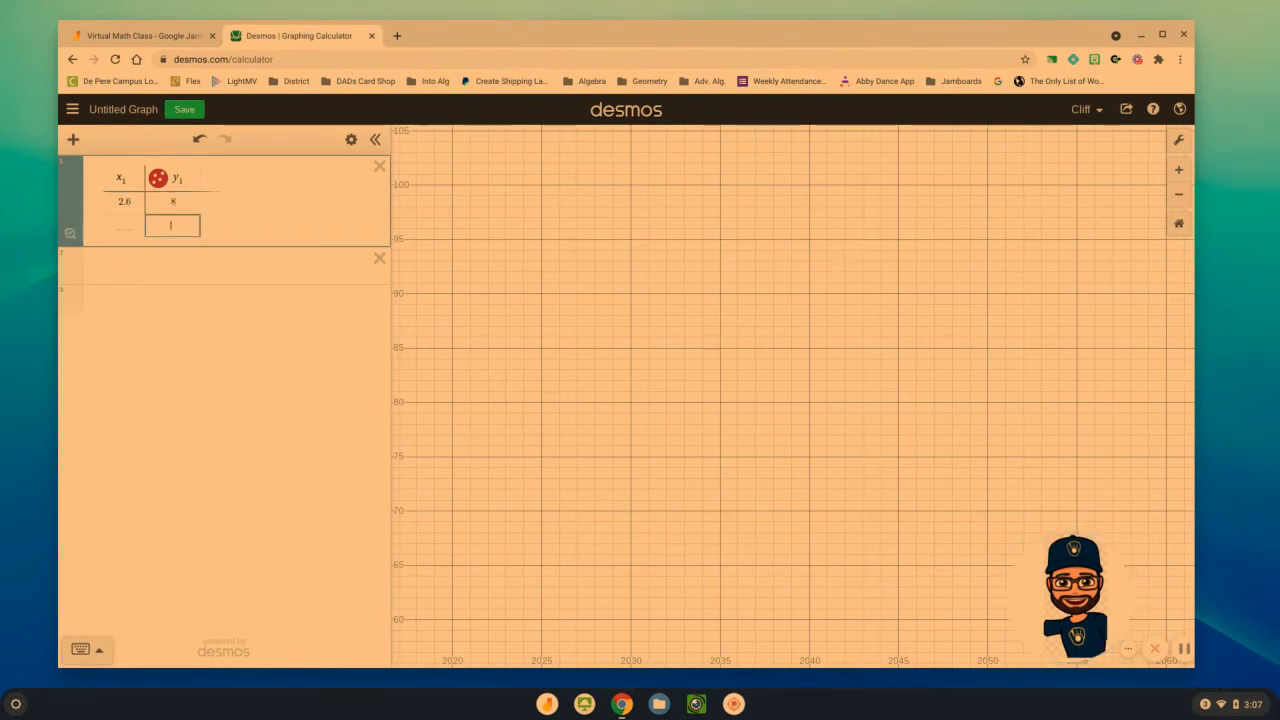
Complete the penny data table with the rows 2 and 4, 1.2 and 1, and 3 and 11
key("Left")
type("2")
key("Tab")
type("4")
key("Return")
key("Left")
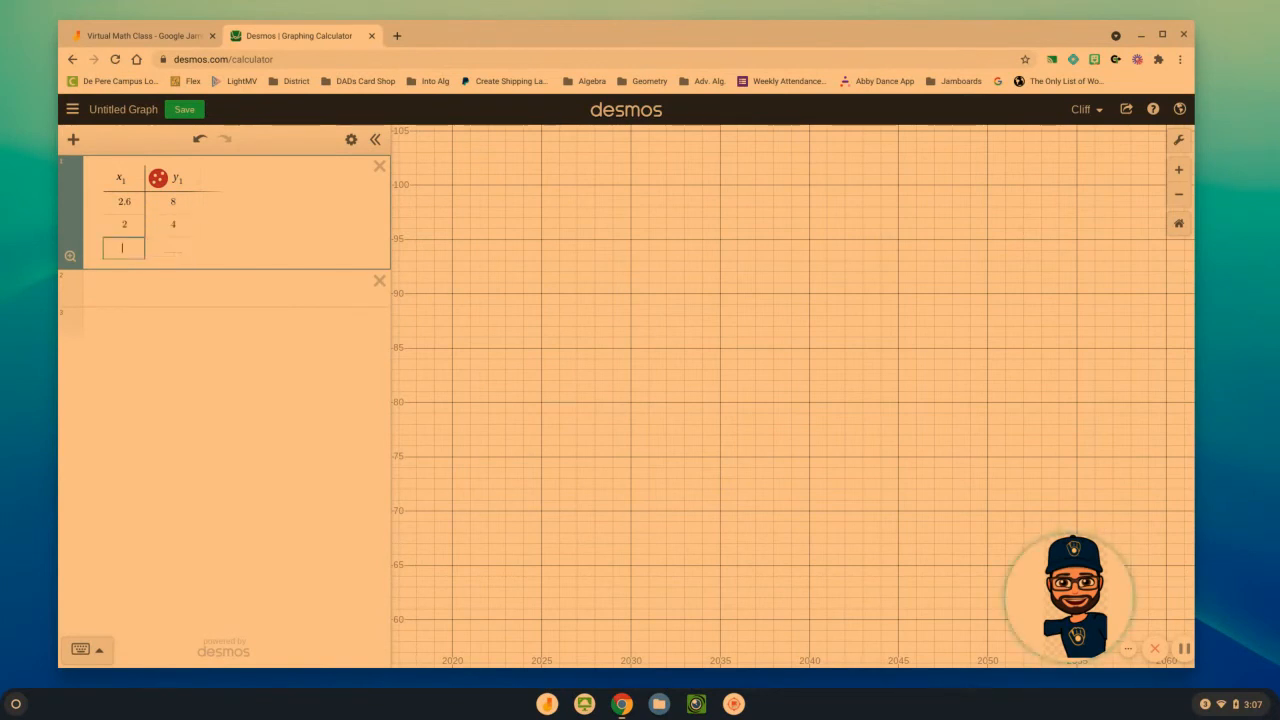
type("1.2")
key("Tab")
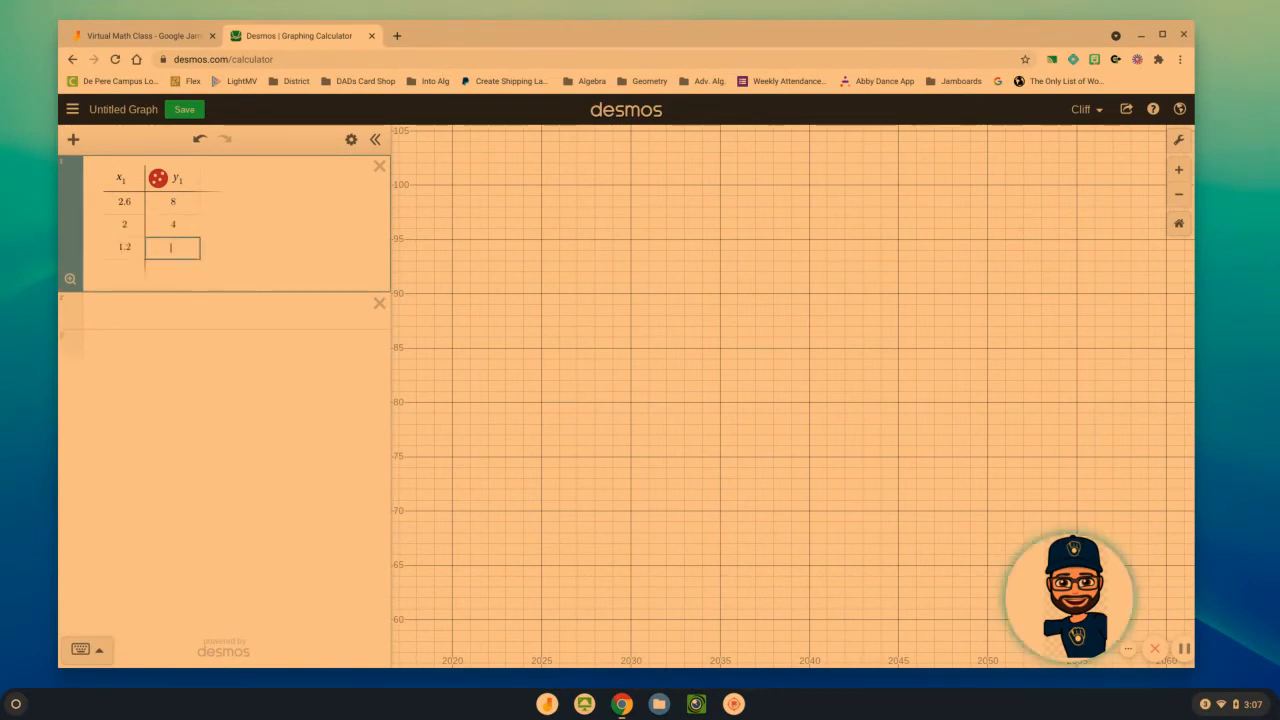
type("1")
key("Return")
key("Left")
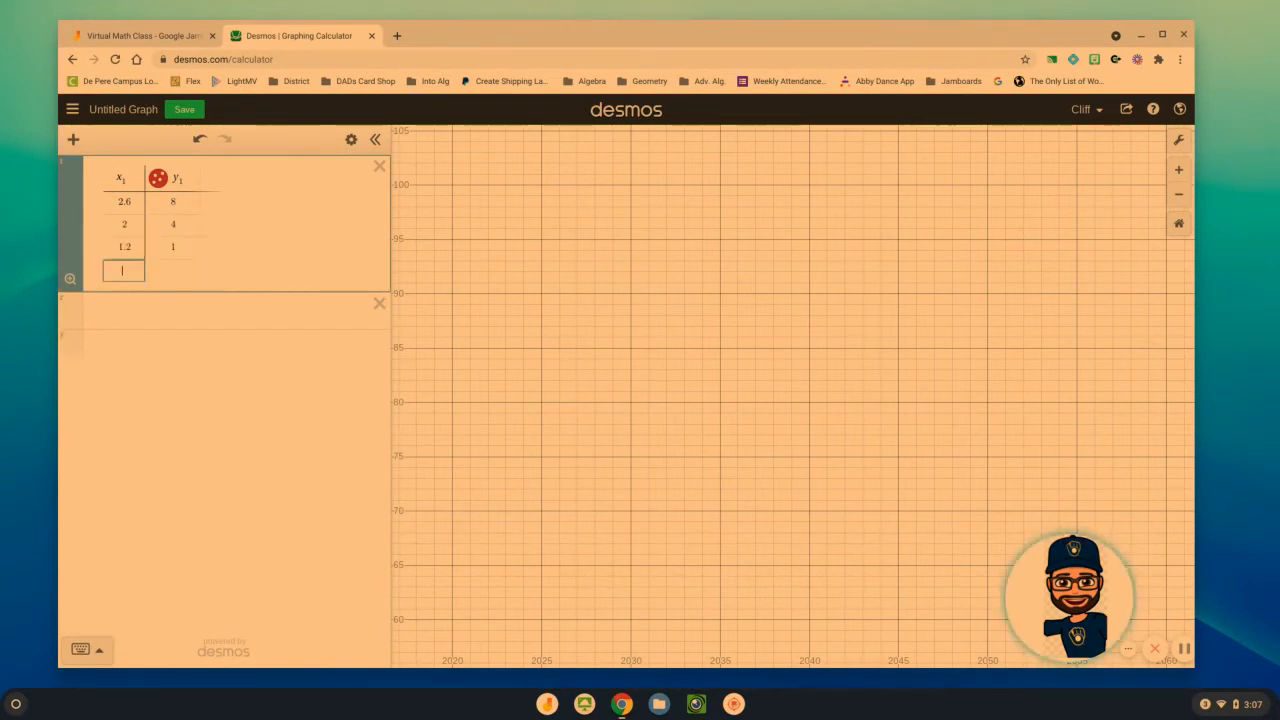
type("3")
key("Tab")
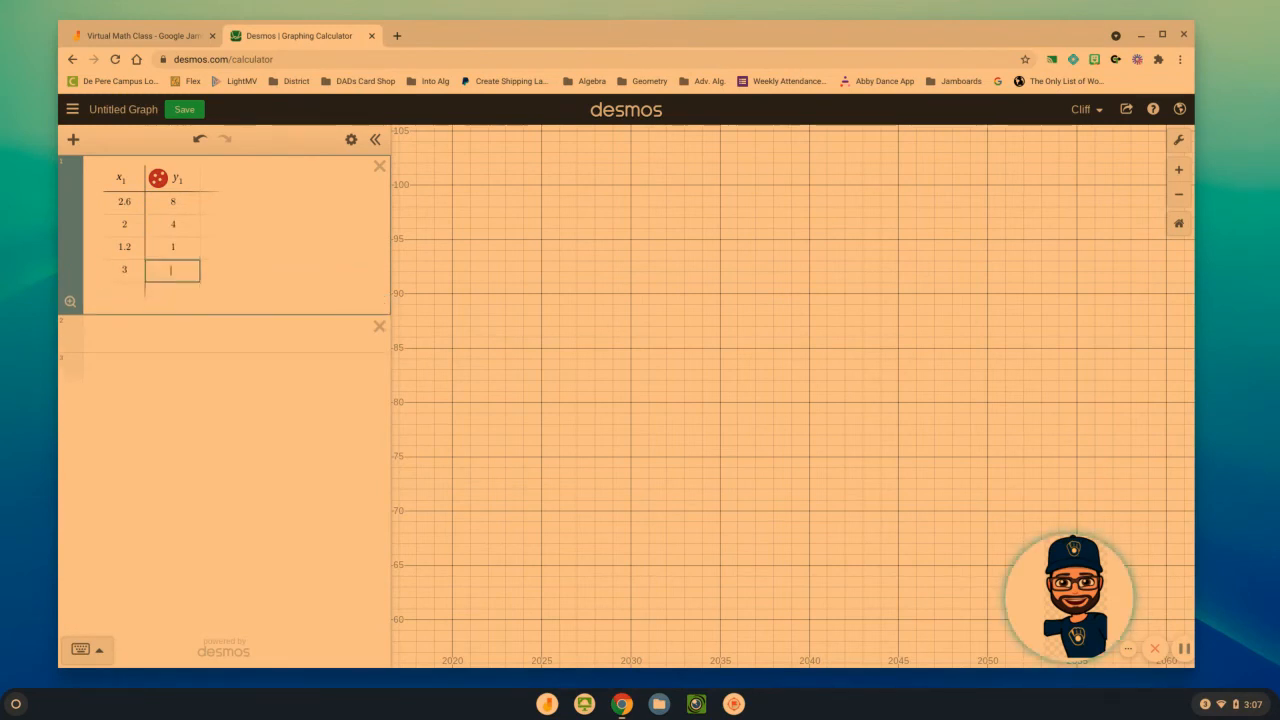
type("11")
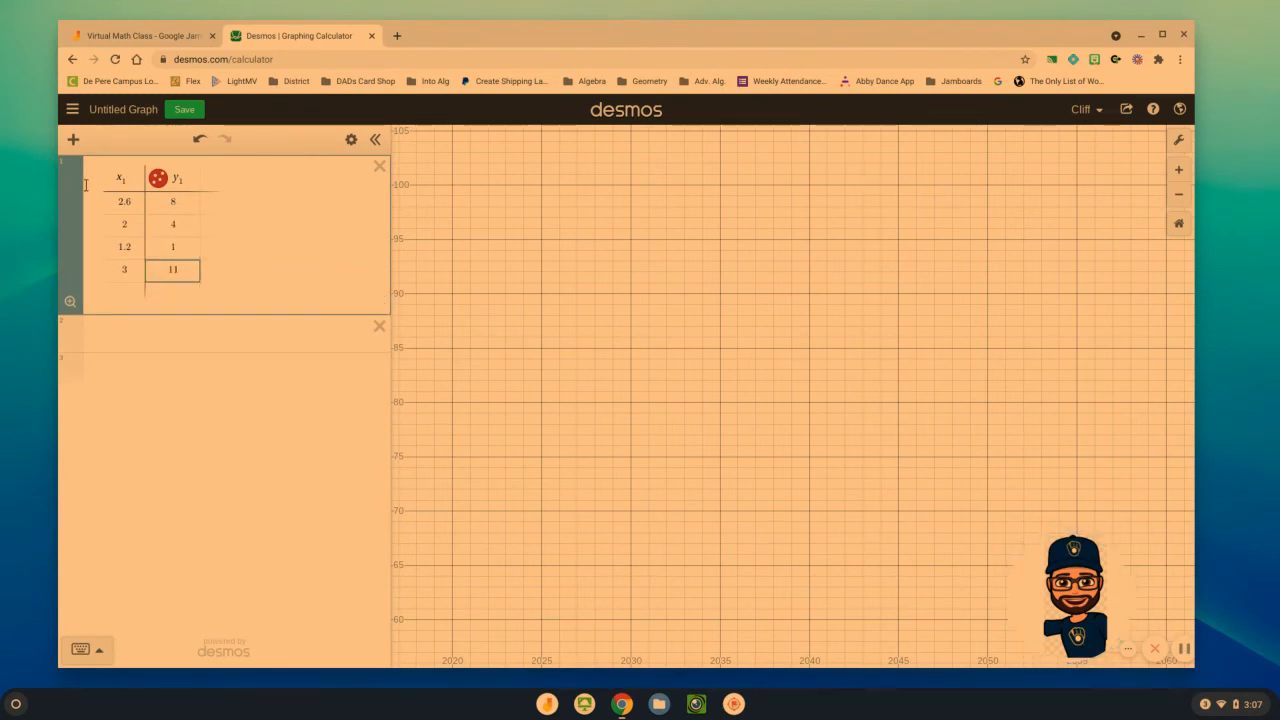
Set the graph's x-axis range from 0 to 10
left_click(1180, 141)
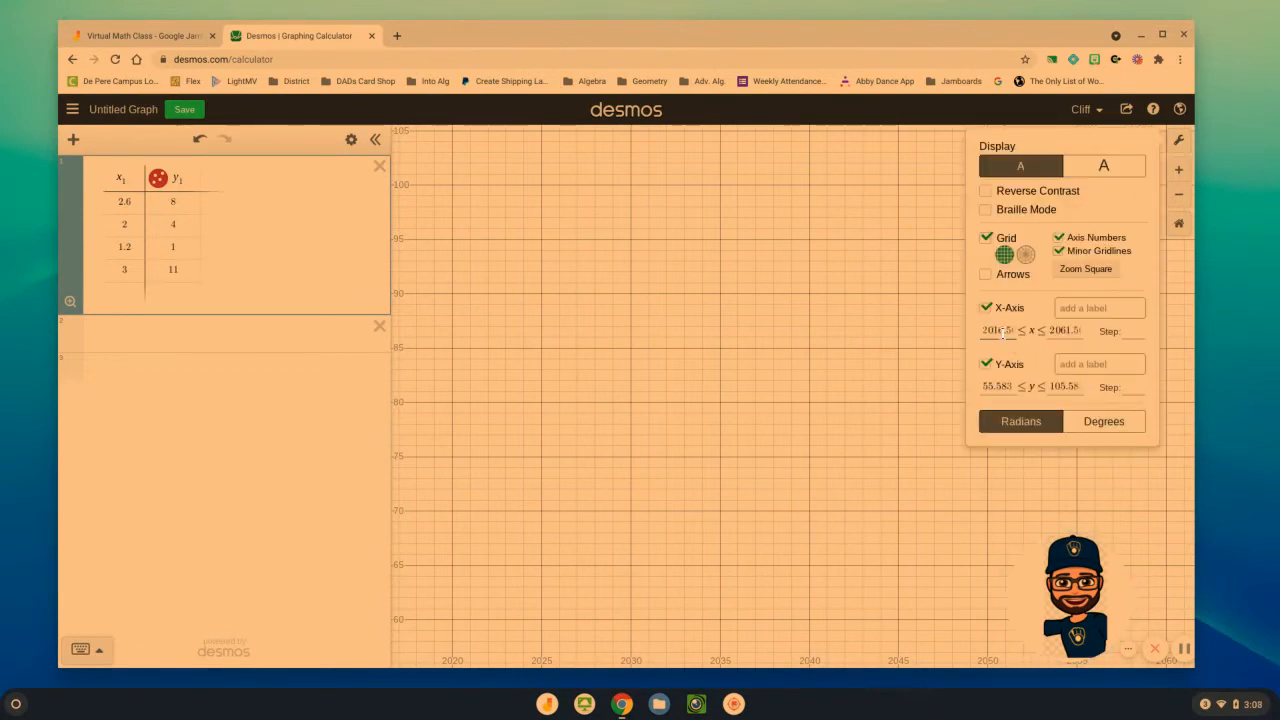
left_click_drag(1014, 331, 970, 336)
key("BackSpace")
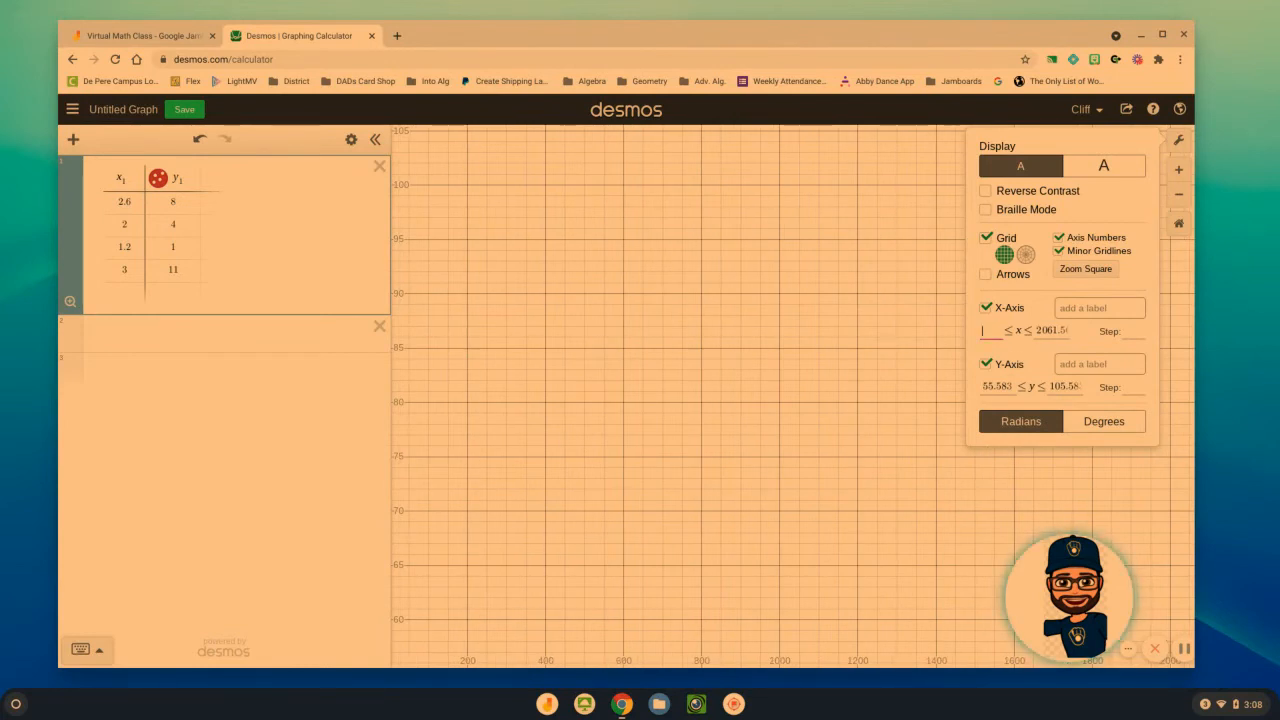
type("0")
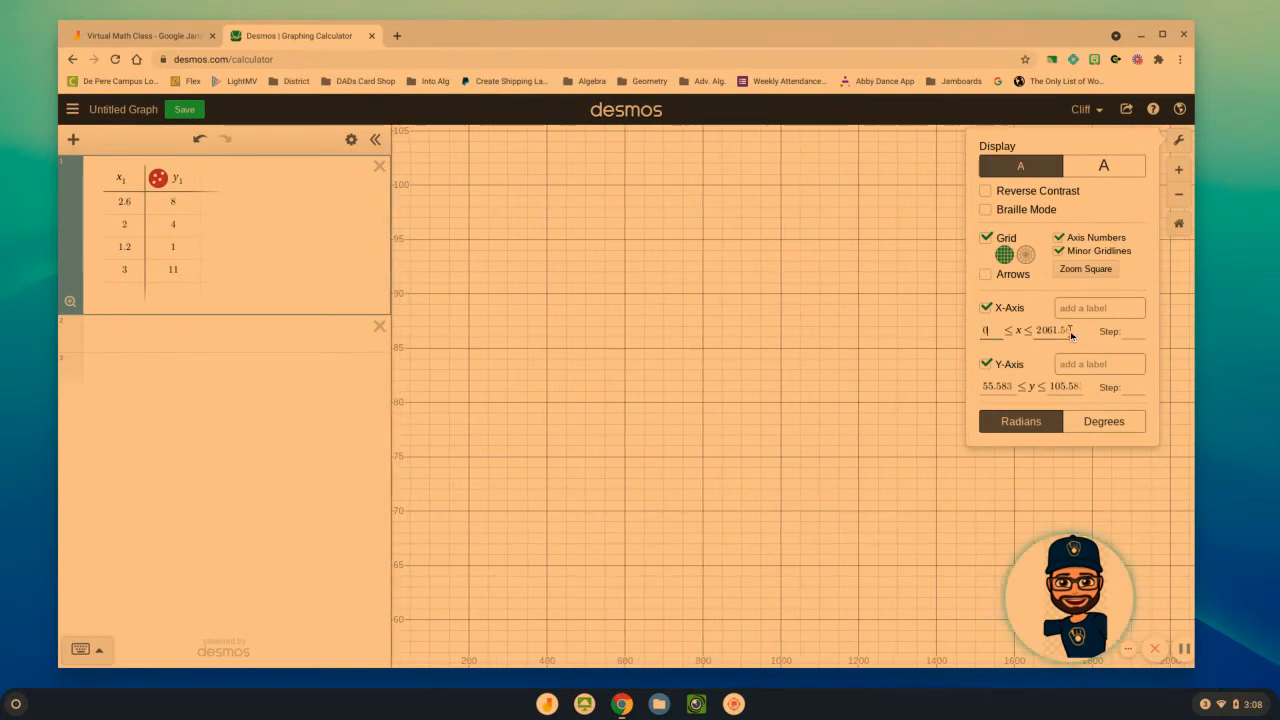
left_click_drag(1064, 330, 1018, 336)
type("10")
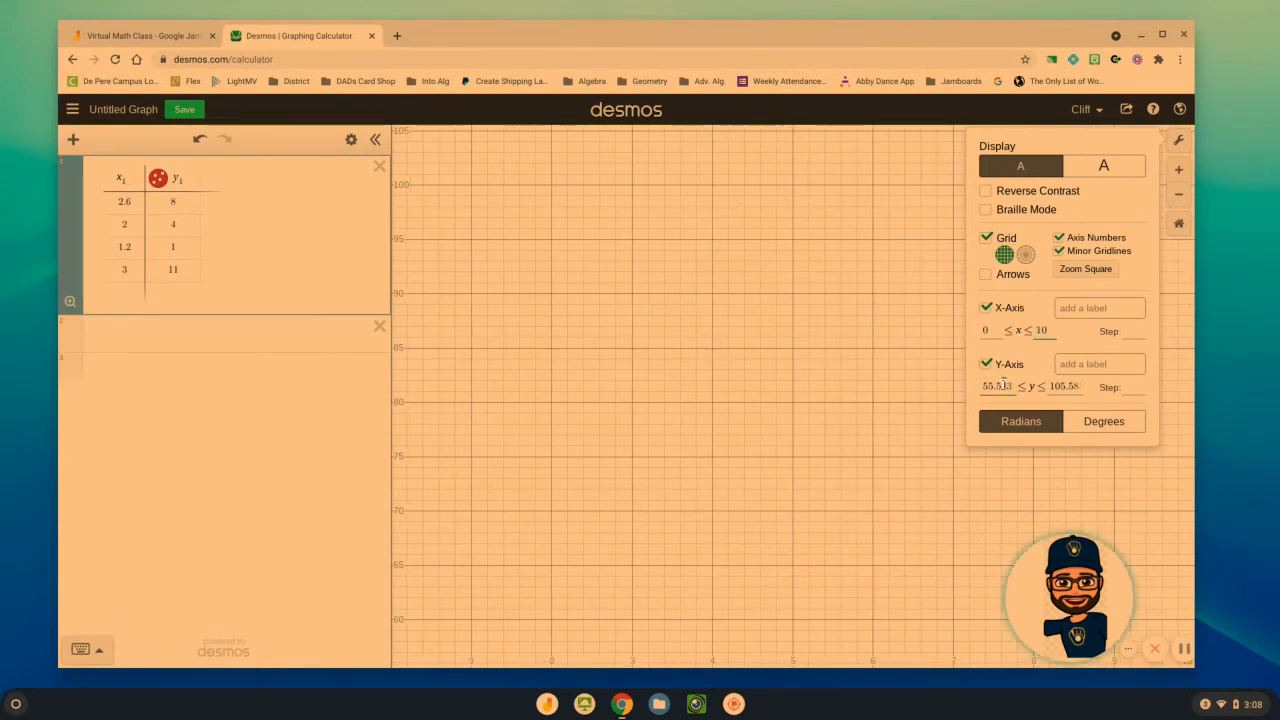
Set the graph's y-axis range from 0 to 12 and close the graph settings
left_click(1010, 386)
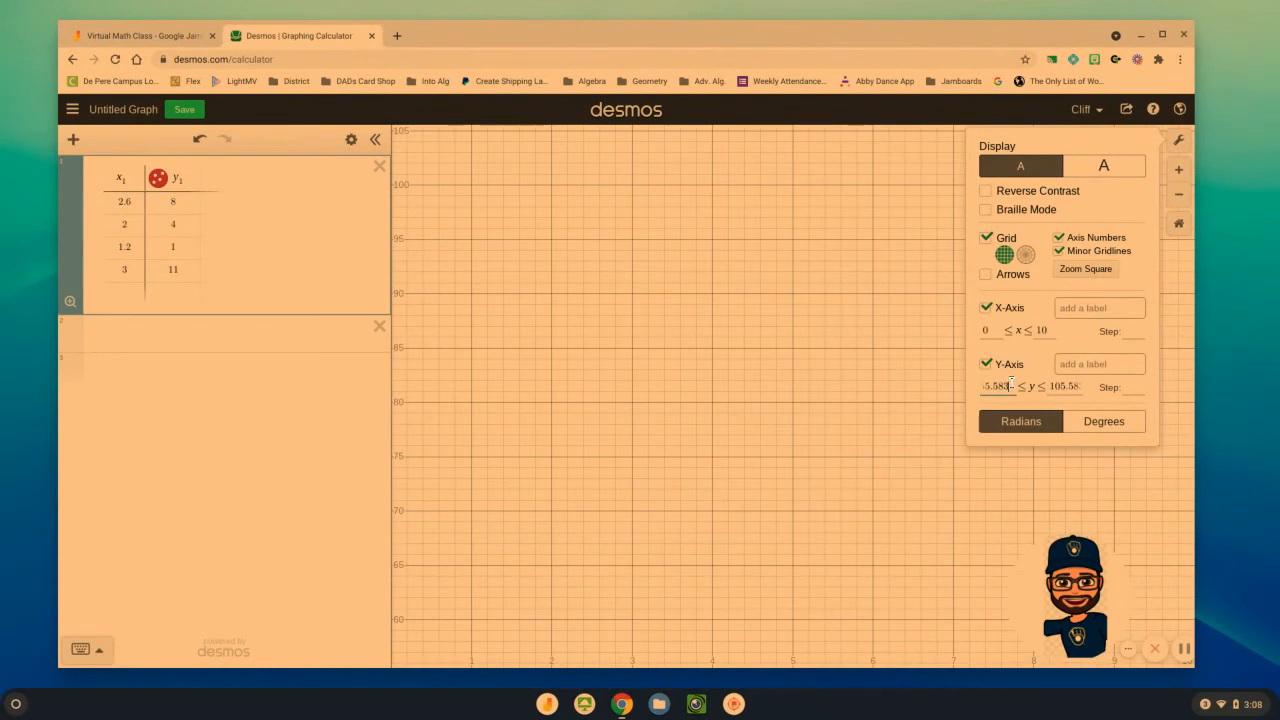
left_click_drag(1010, 386, 963, 390)
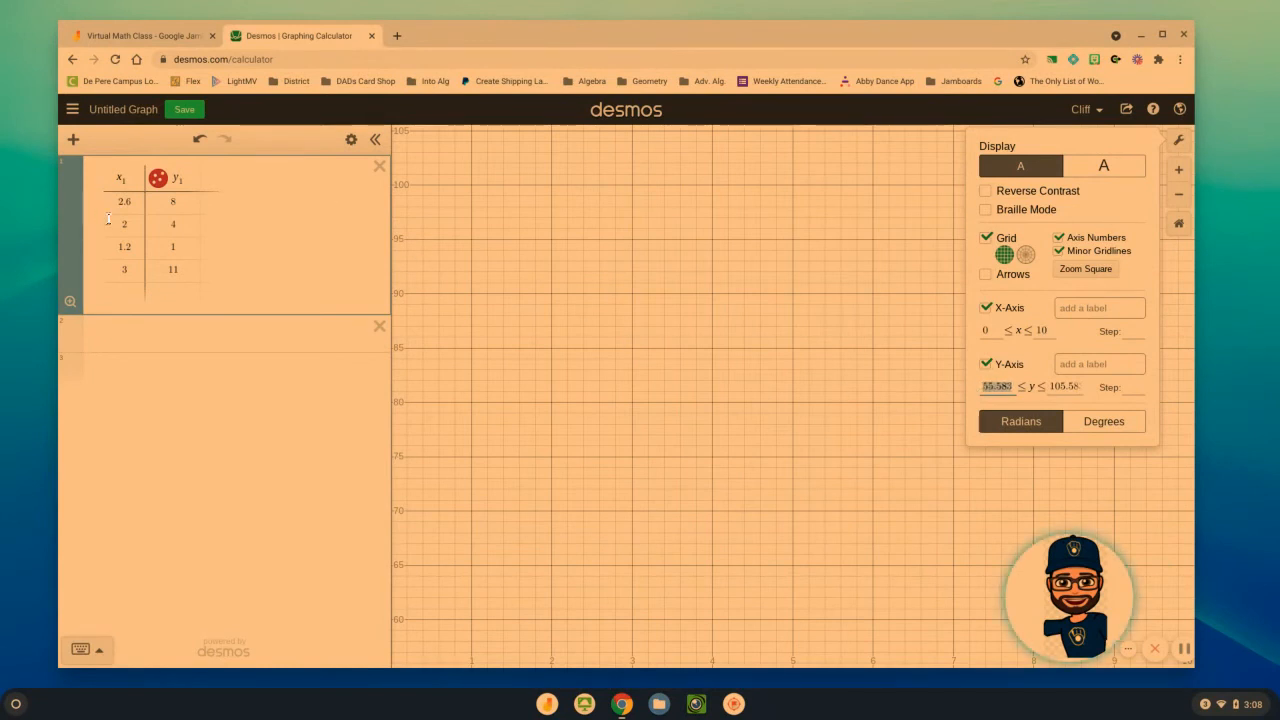
type("0")
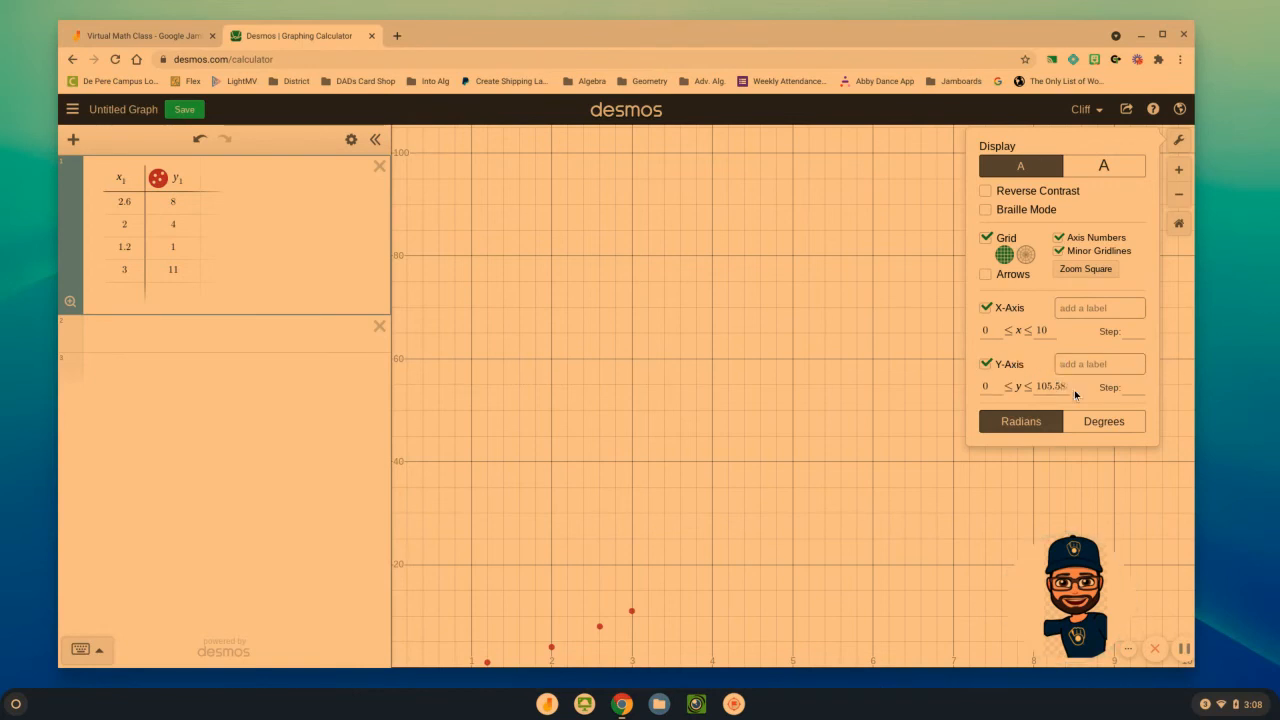
left_click_drag(1072, 390, 1016, 390)
type("12")
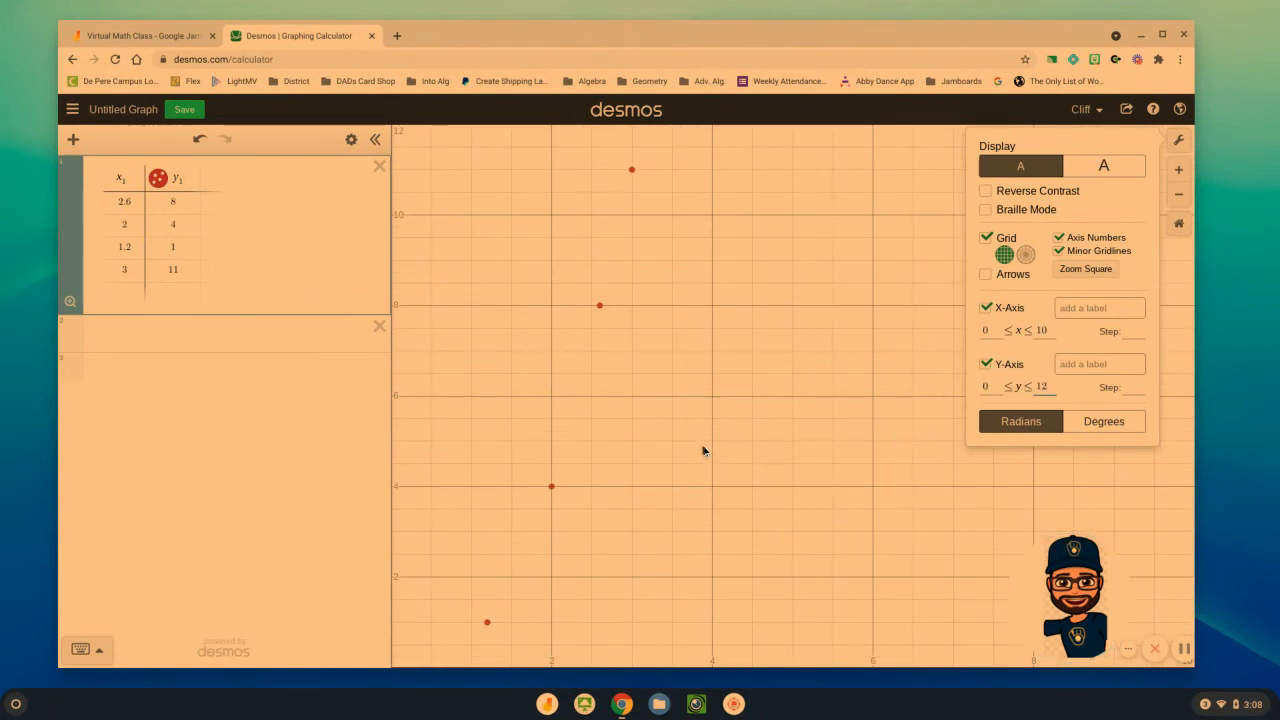
left_click(703, 491)
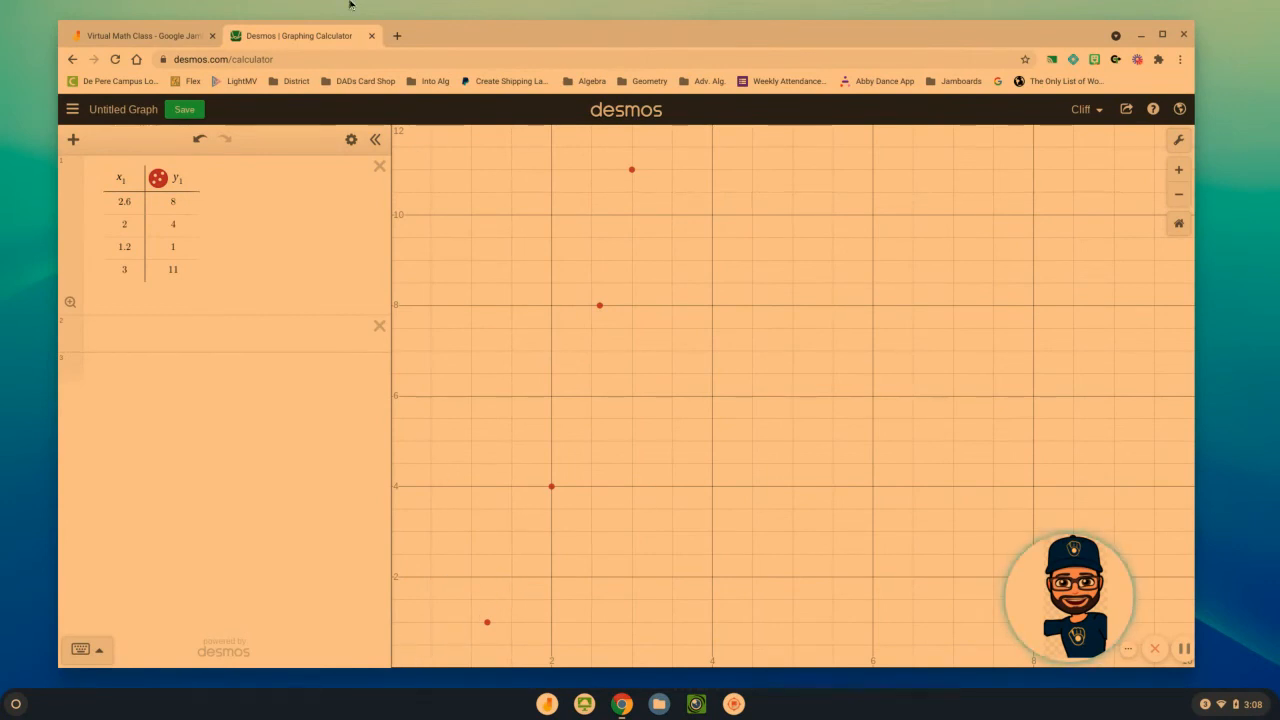
Check the frame after the penny data in Jamboard, and enter the regression y ~ ax1^2 + bx1 + c below the table in Desmos
left_click(160, 32)
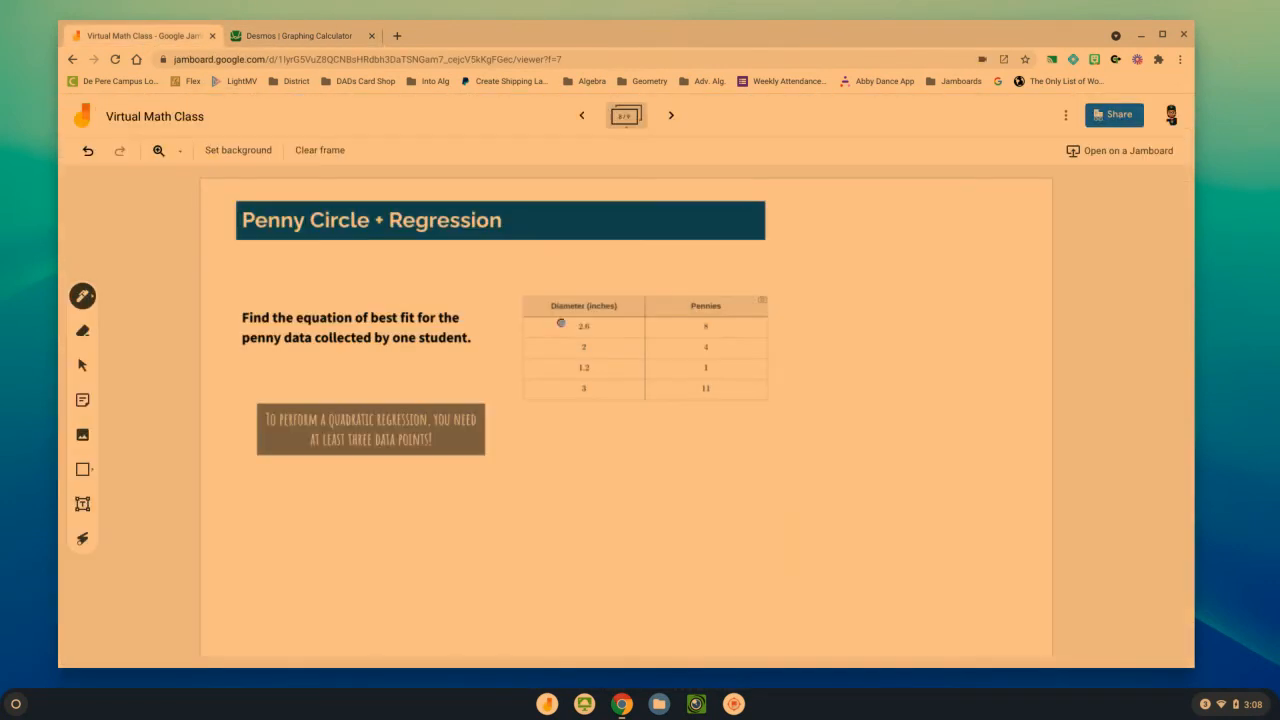
left_click(671, 115)
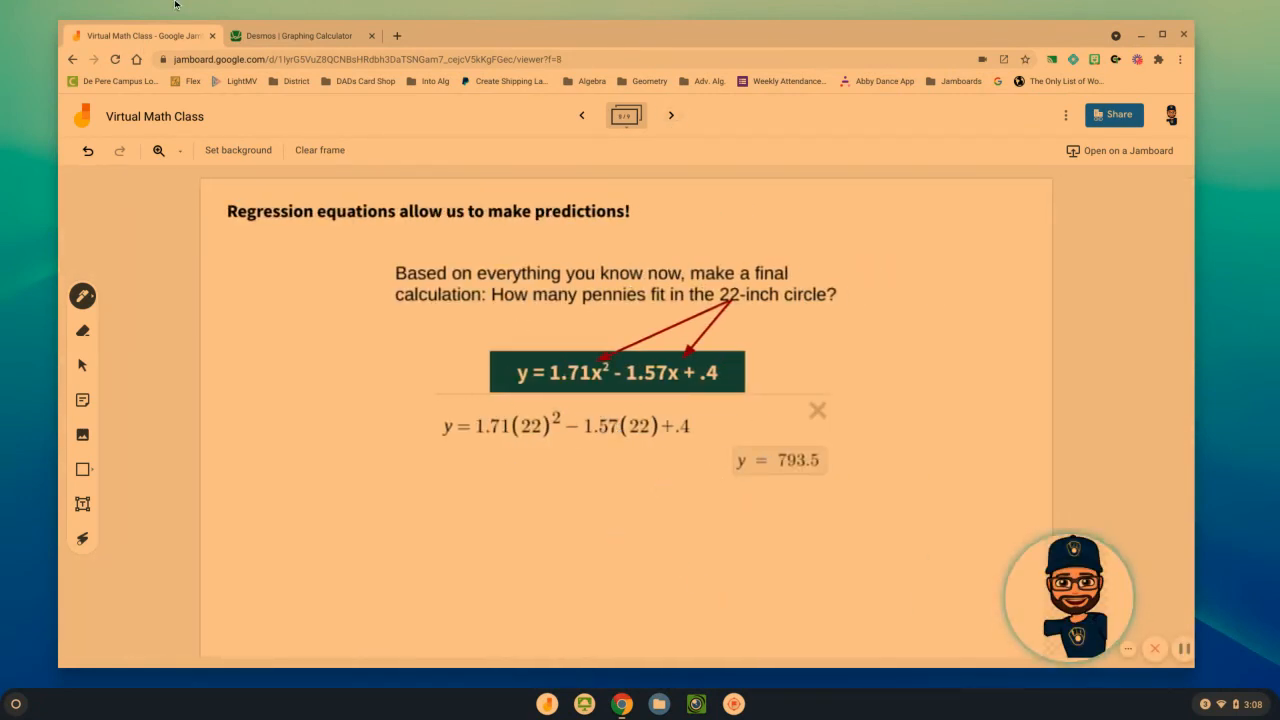
left_click(318, 36)
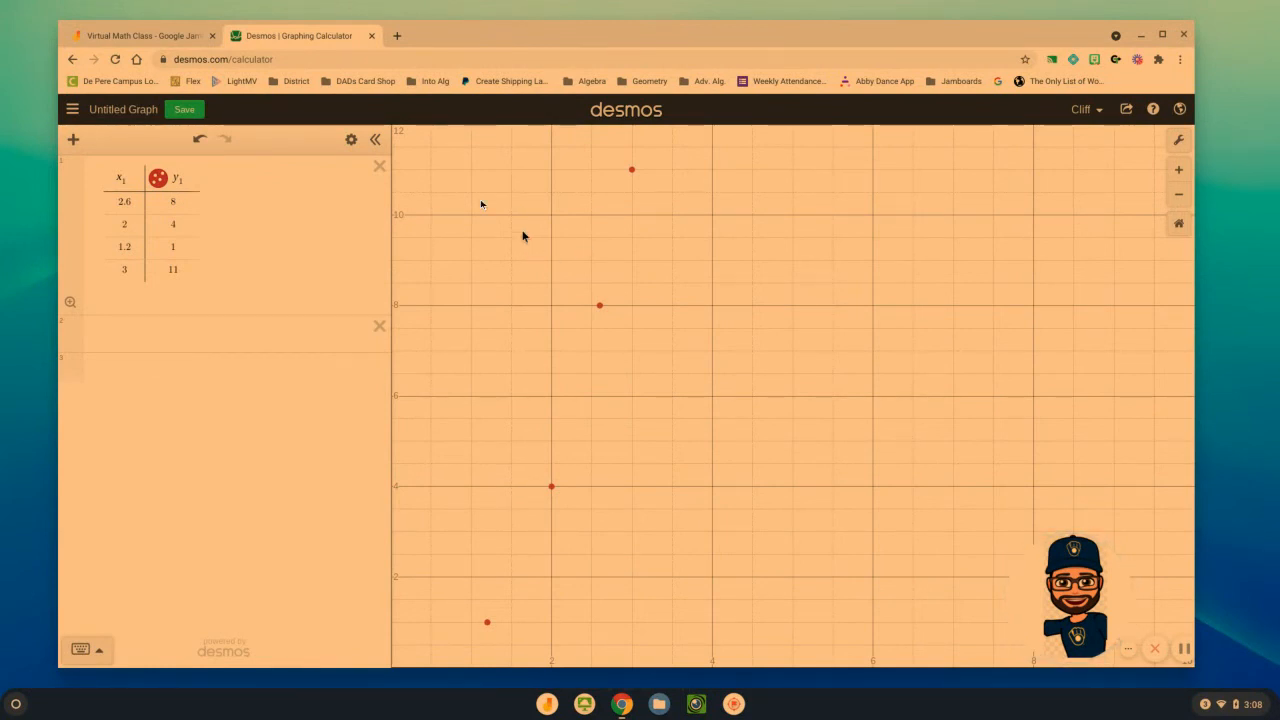
left_click(168, 334)
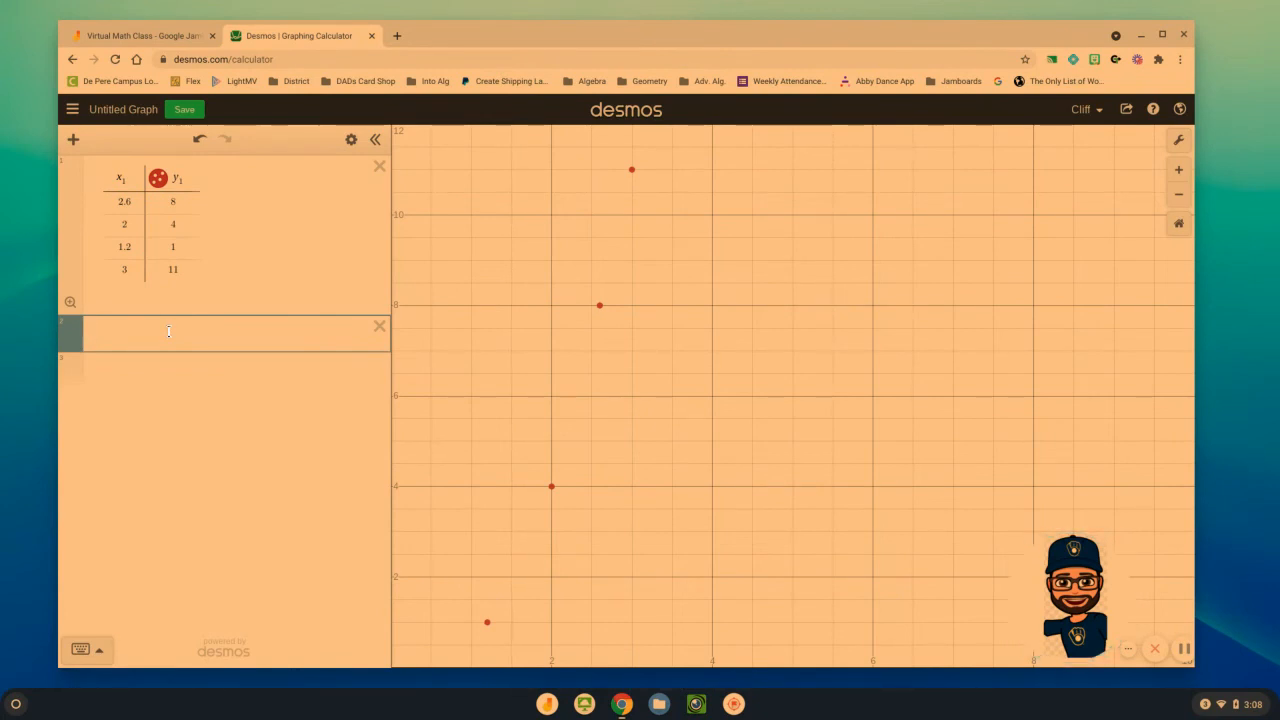
type("y")
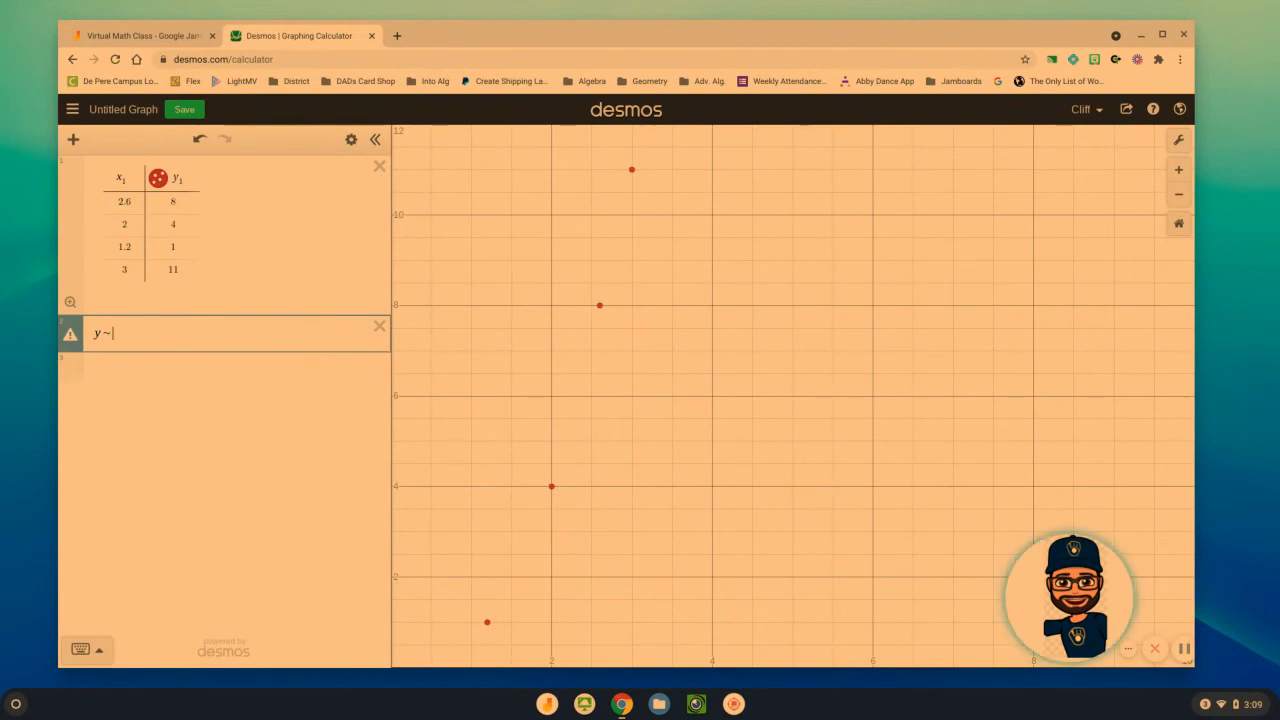
type("~a")
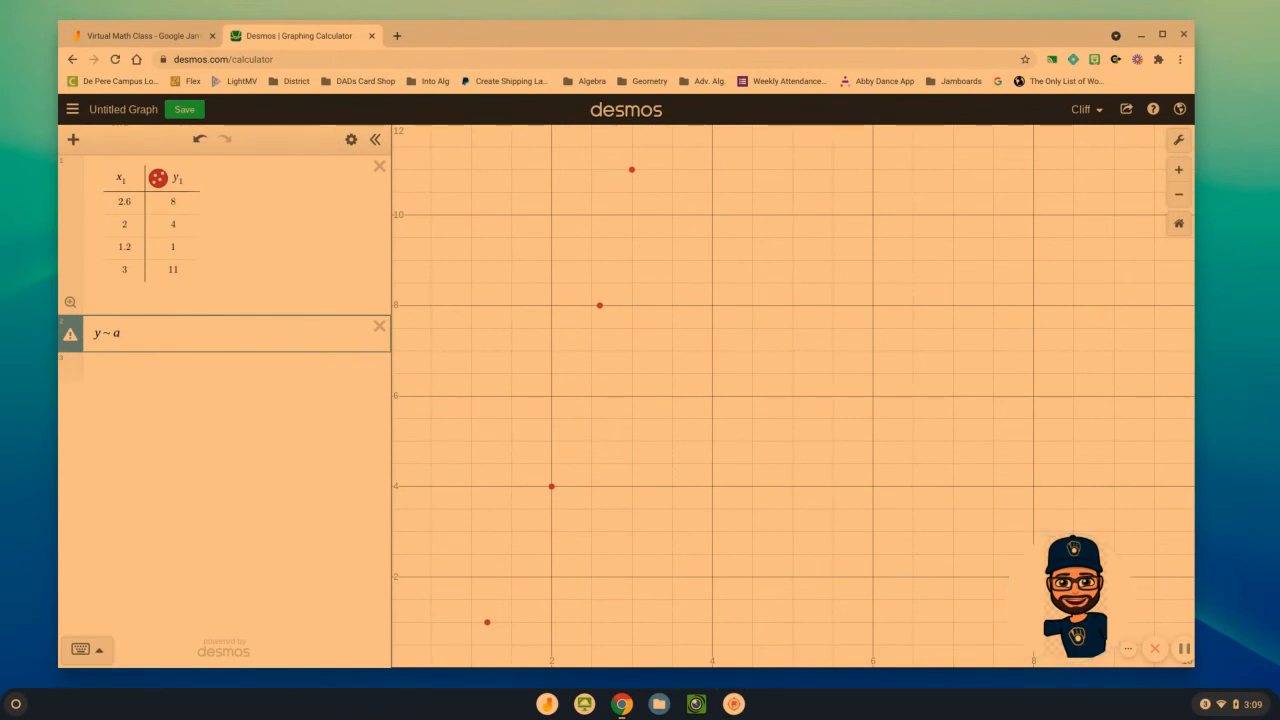
type("x")
type("1^2")
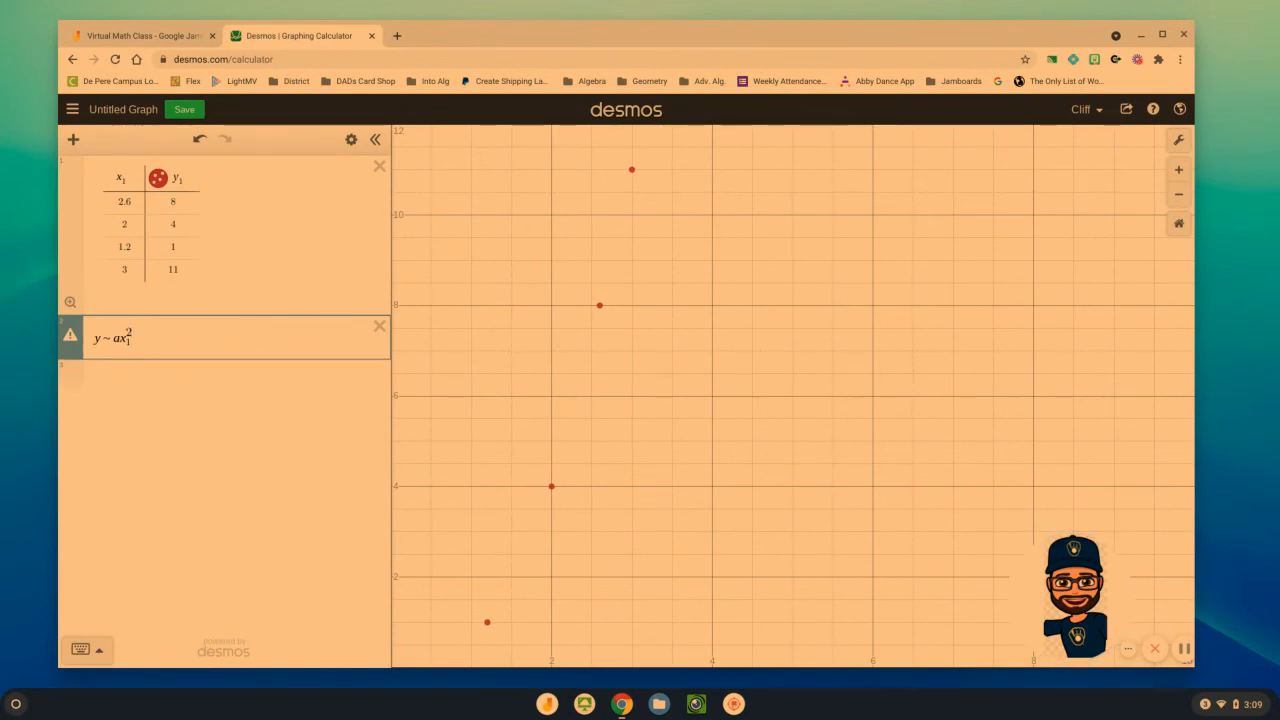
type("+bx1+c")
key("Return")
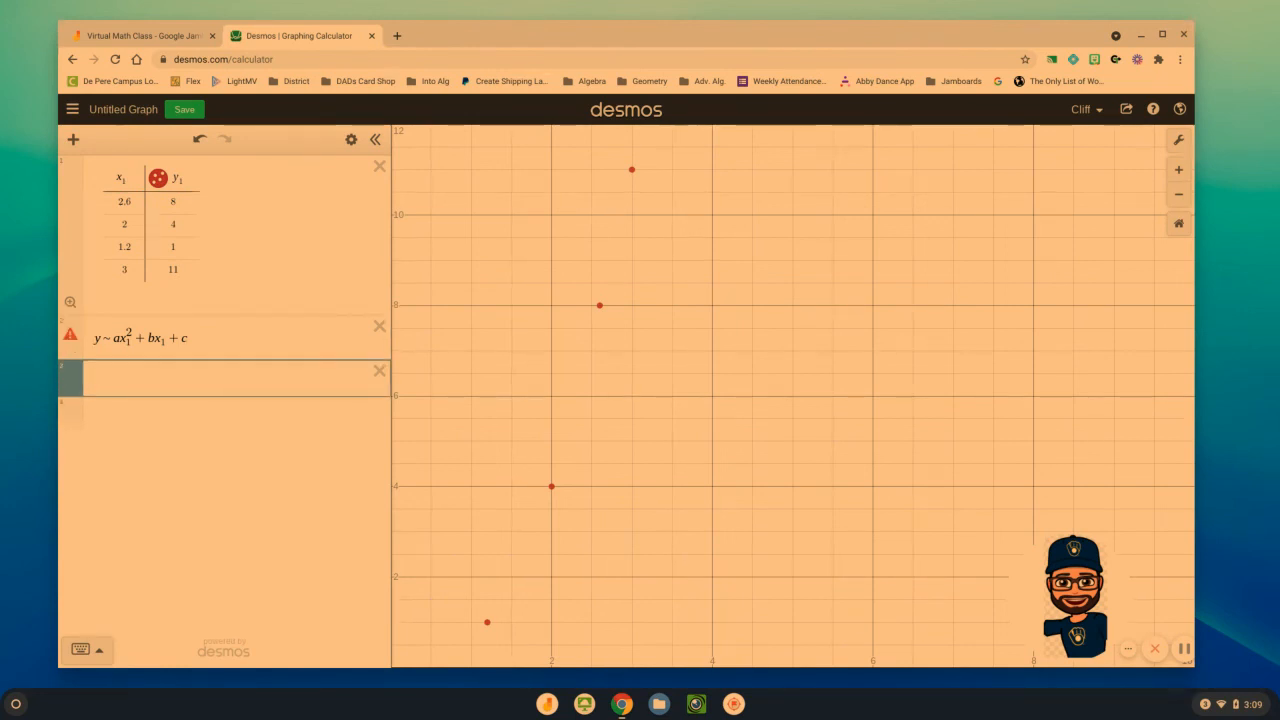
Check the regression's warning, compare with the quadratic regression code on Jamboard's How To frame, and change y to y1 in the Desmos expression
mouse_move(70, 340)
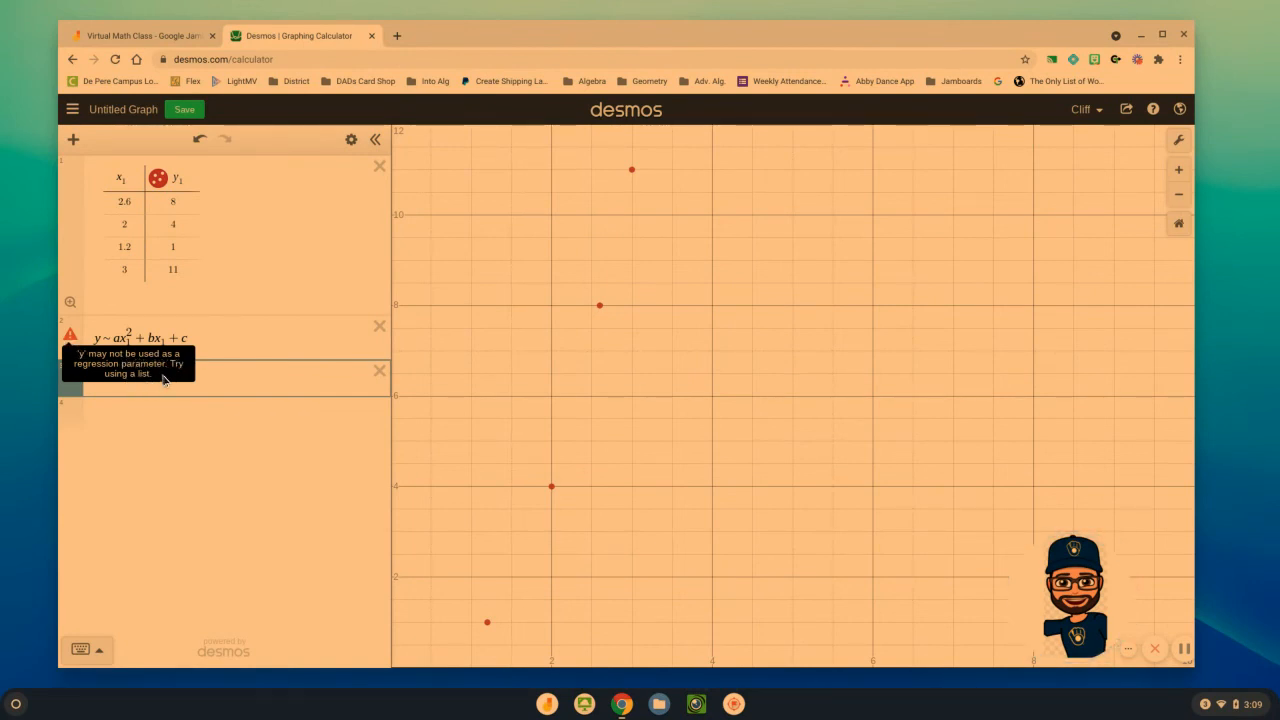
left_click(158, 36)
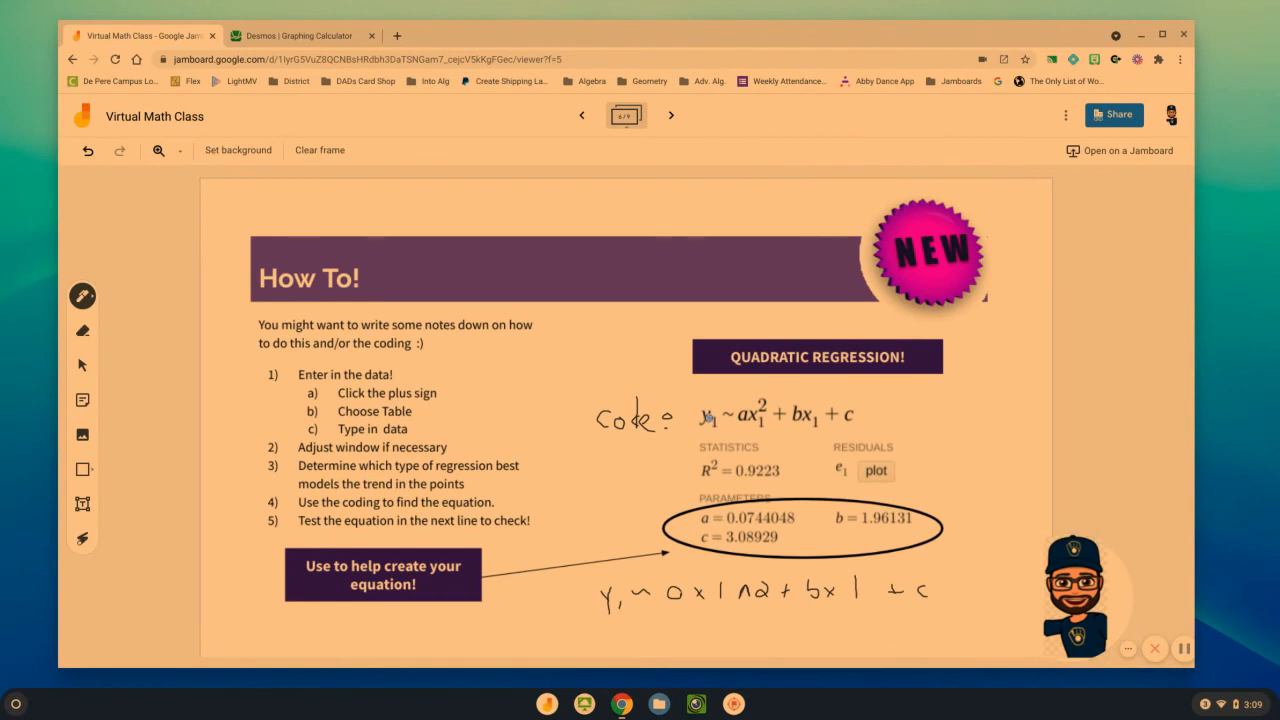
left_click(300, 35)
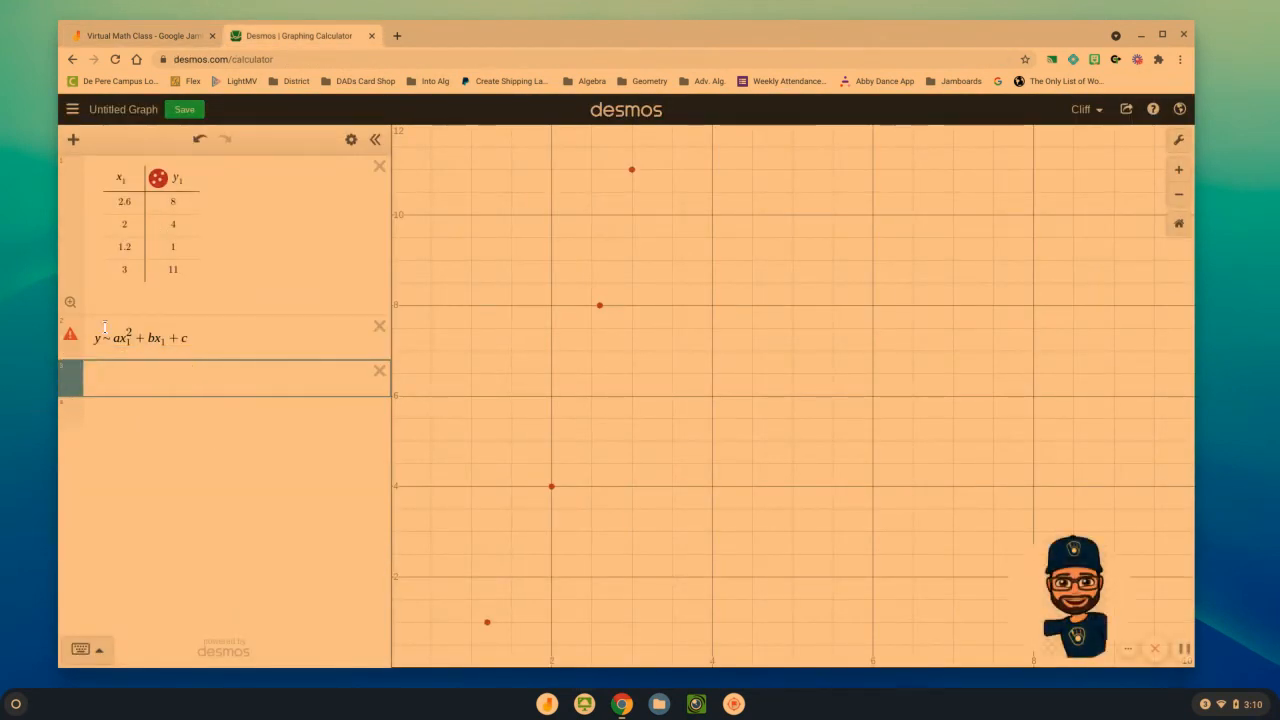
left_click(104, 330)
type("1")
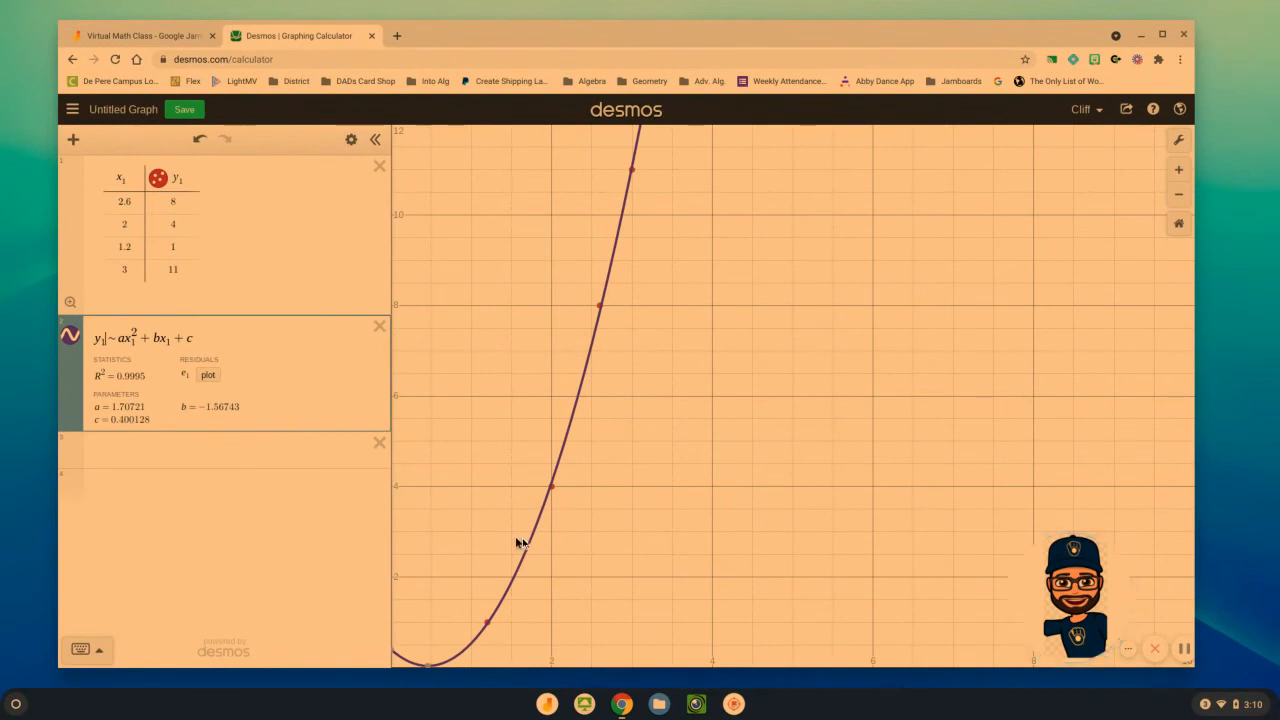
Bring the parabola's vertex and y-axis into view in Desmos, and take a partial screenshot of the regression parameters a, b and c
left_click_drag(626, 551, 680, 543)
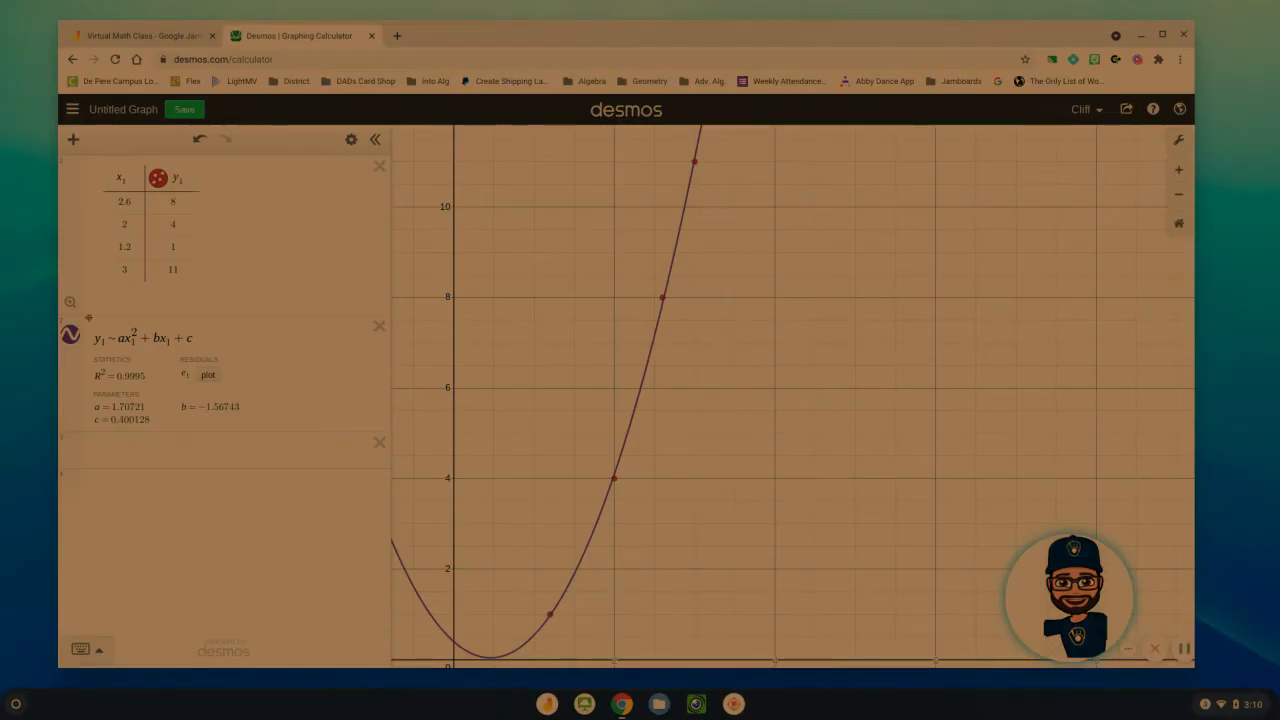
left_click_drag(88, 391, 266, 445)
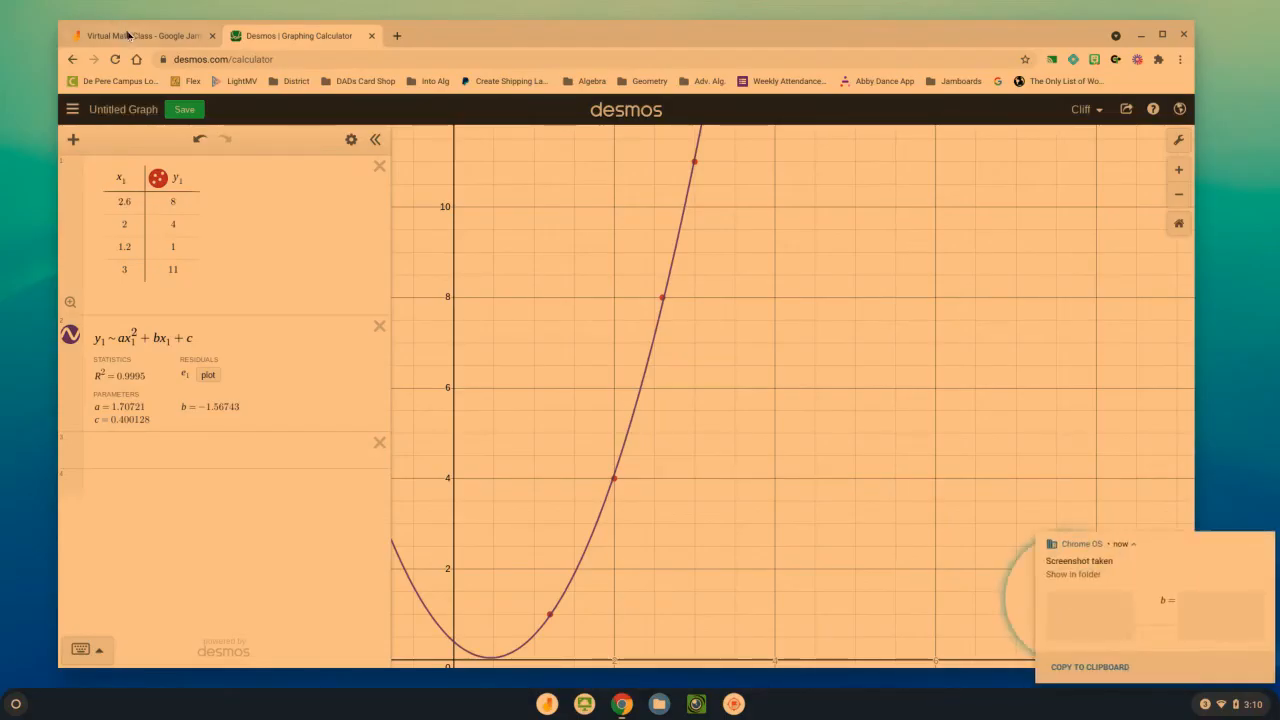
Switch to Jamboard's last frame on predicting pennies in the 22-inch circle, and compare its equation with the Desmos regression parameters
left_click(127, 36)
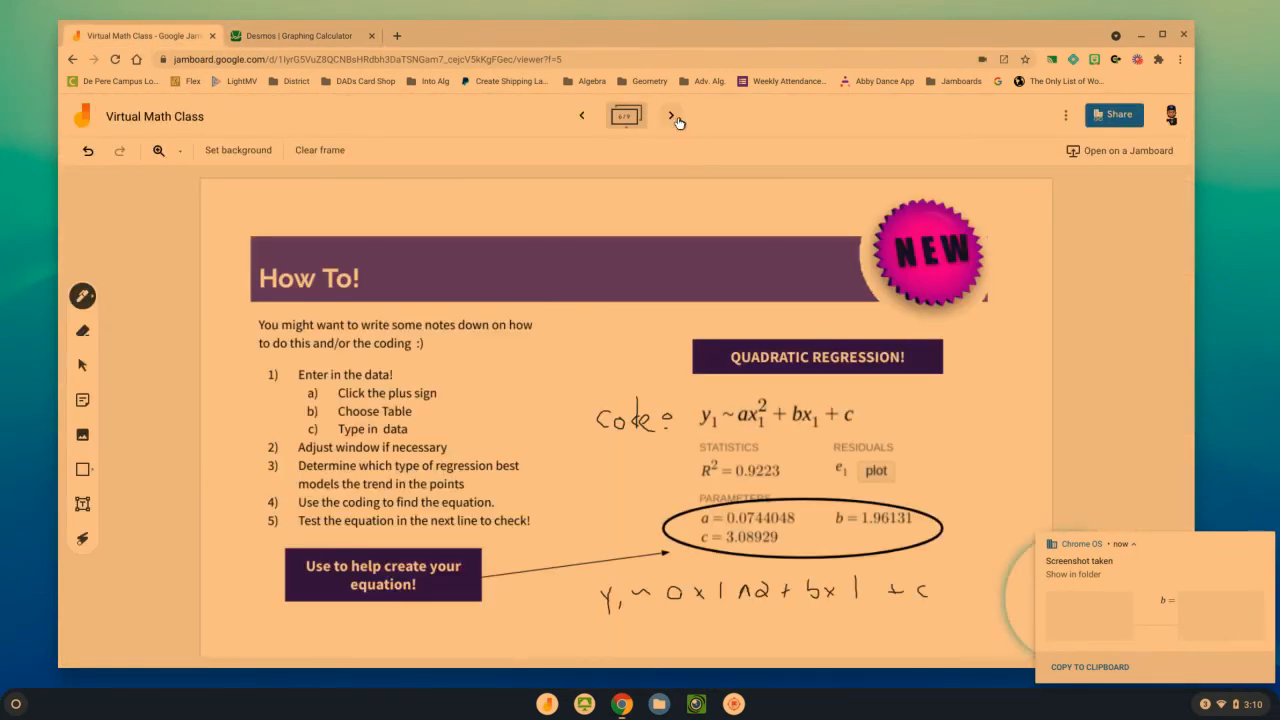
left_click(676, 118)
left_click(676, 118)
left_click(676, 118)
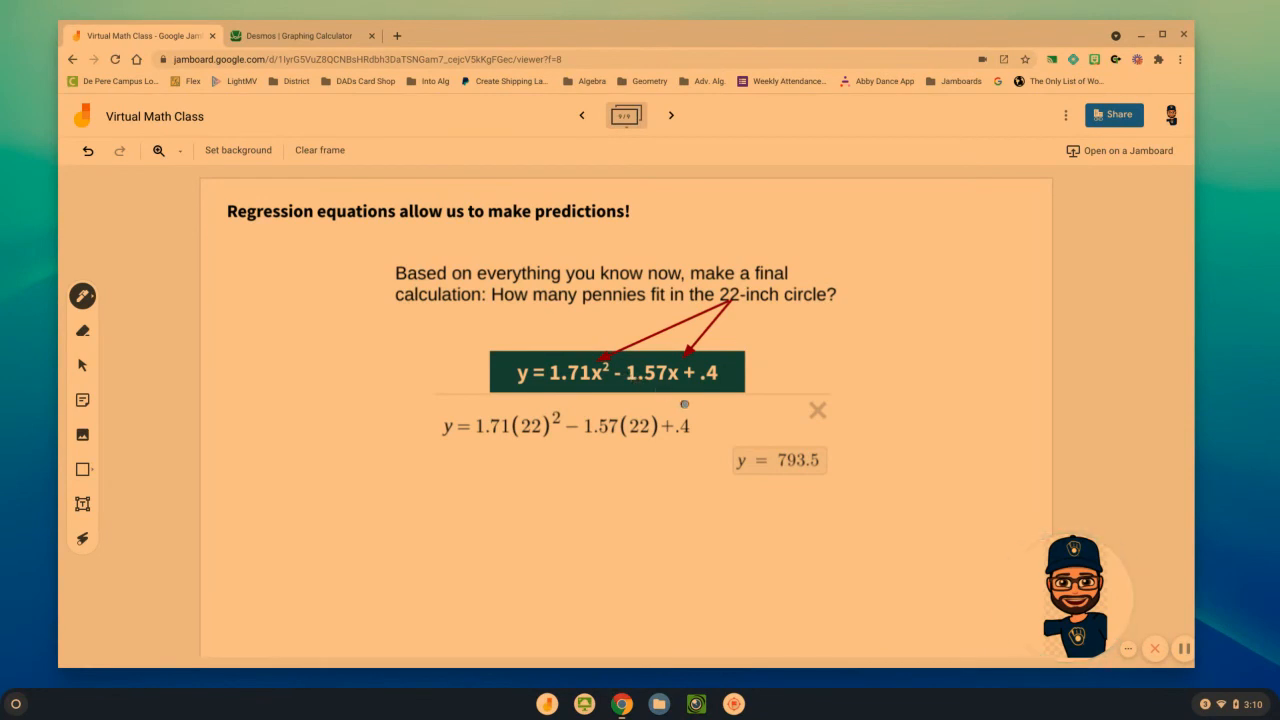
left_click(318, 42)
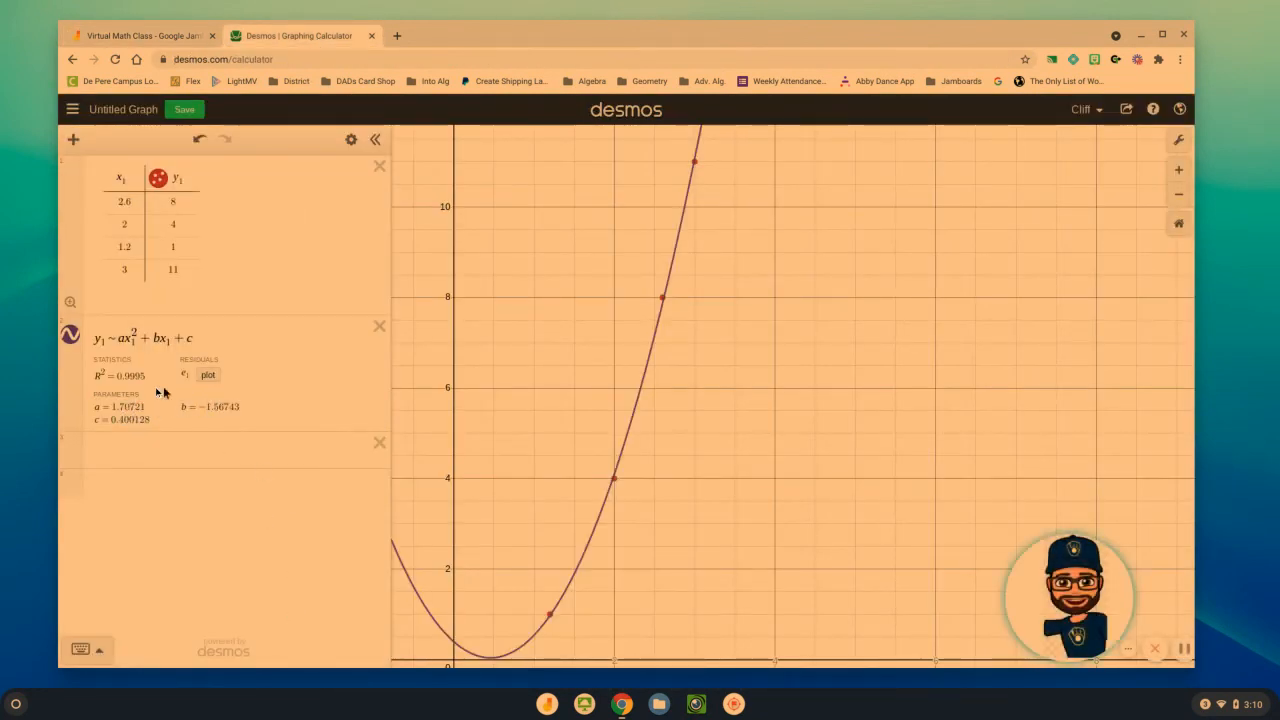
left_click(150, 35)
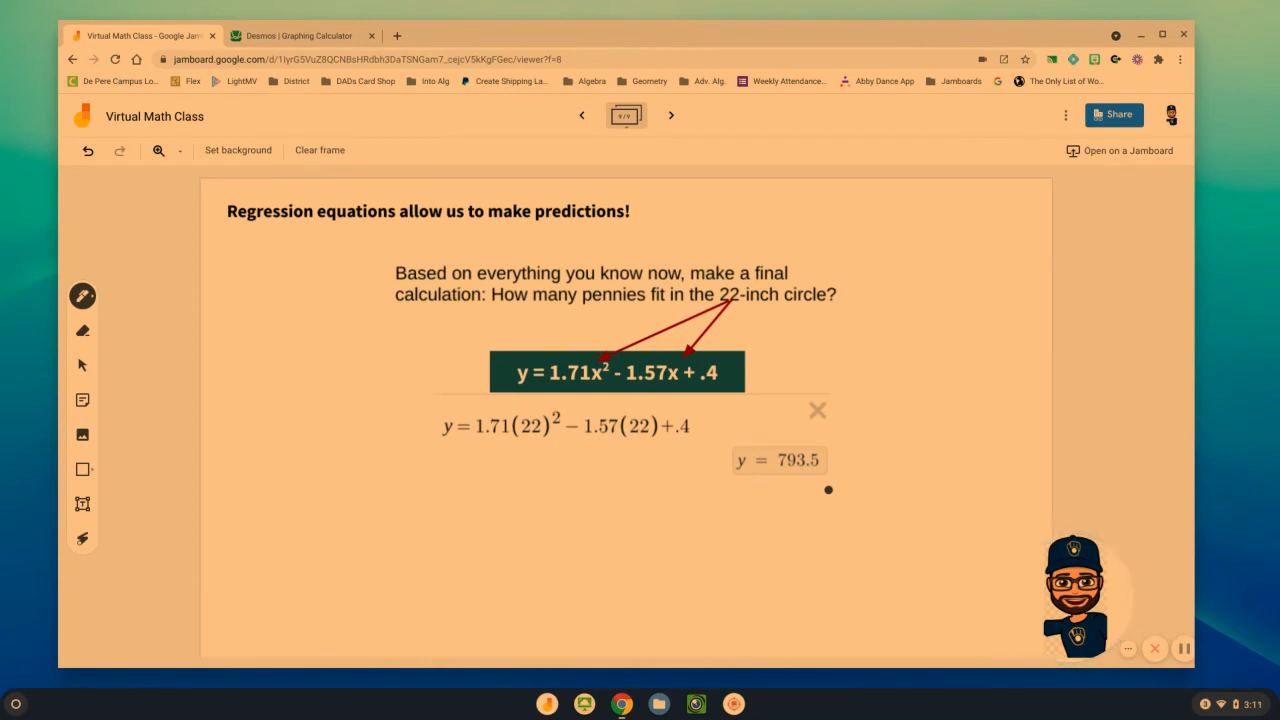
Go back through Jamboard's How To frames to review the quadratic, exponential and linear regression codes
left_click(582, 116)
left_click(582, 116)
left_click(582, 116)
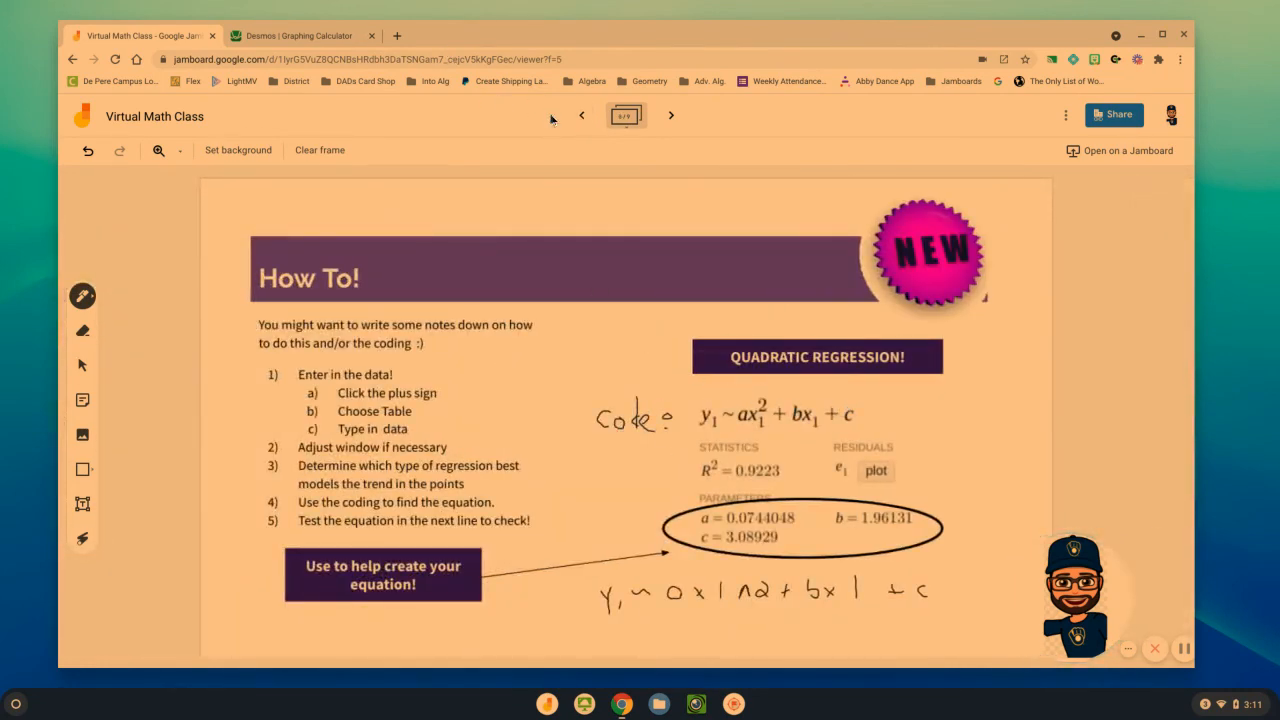
left_click(584, 119)
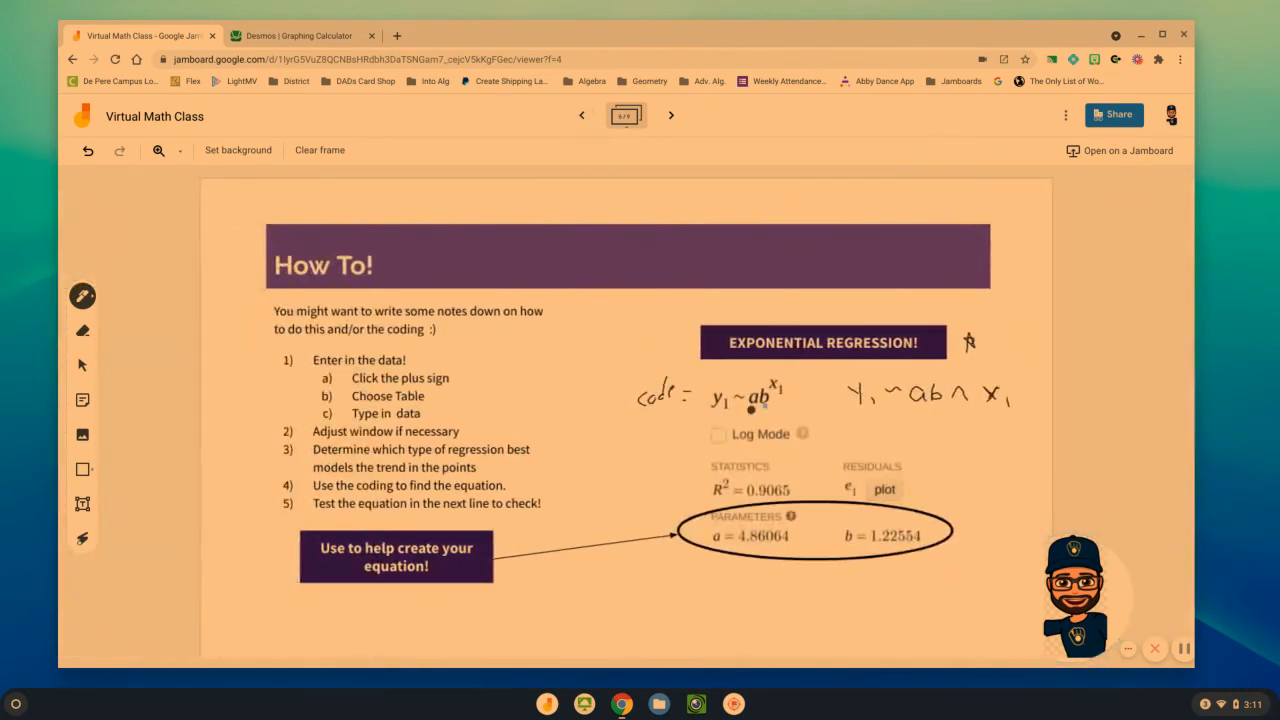
left_click(582, 116)
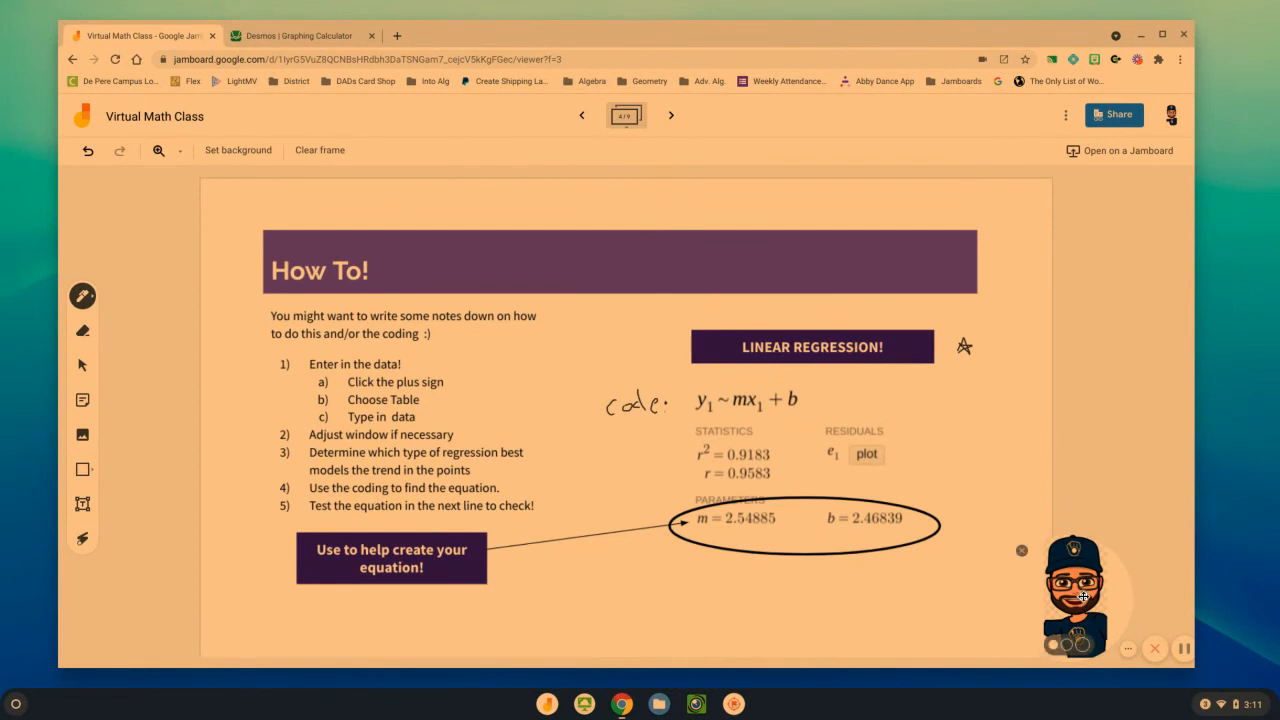
left_click_drag(1080, 620, 590, 622)
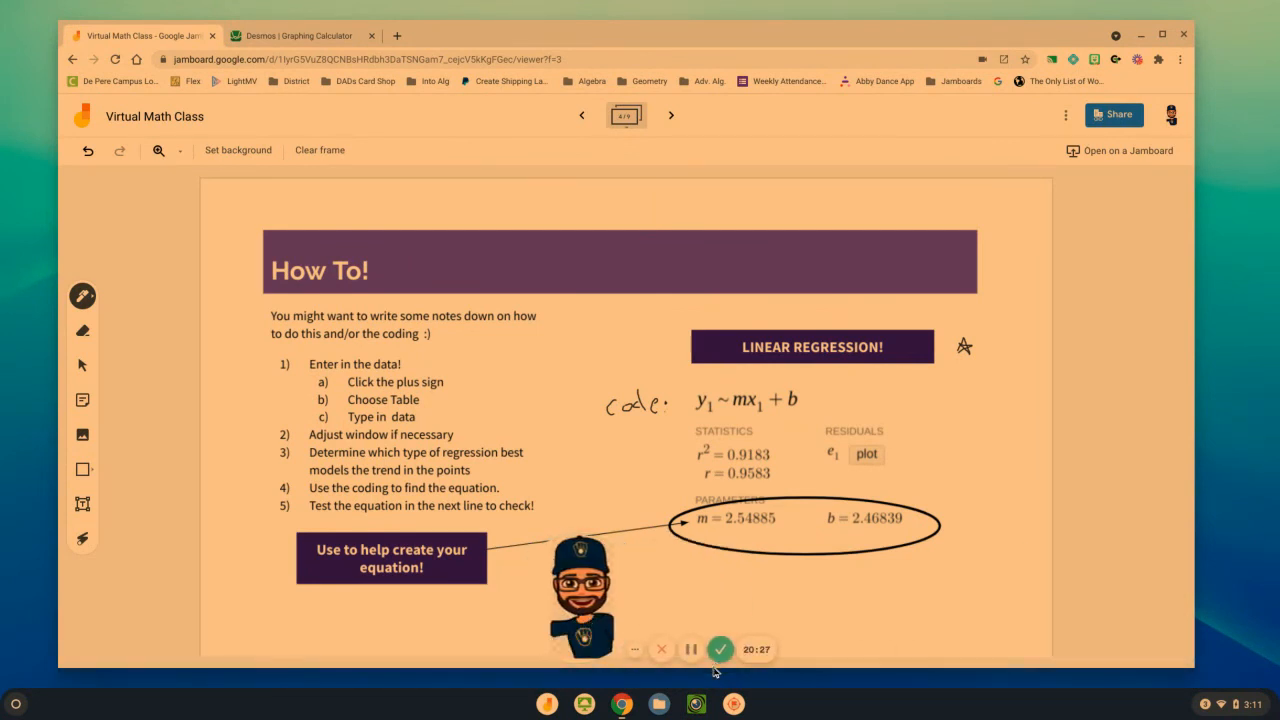